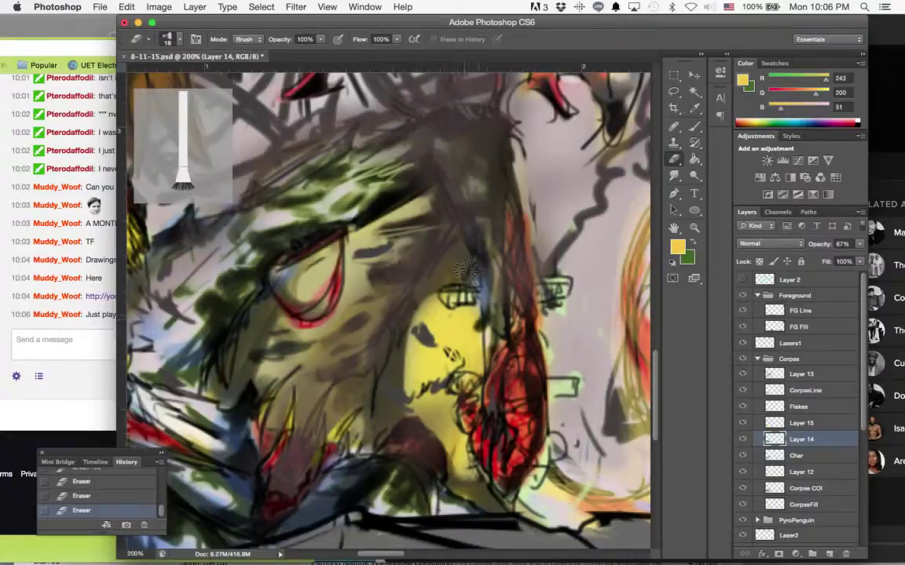
- Erase the excess yellow around the glowing patch on the green corpse's head on Layer 14
{"action": "left_click_drag", "start_coordinate": [423, 242], "coordinate": [357, 381]}
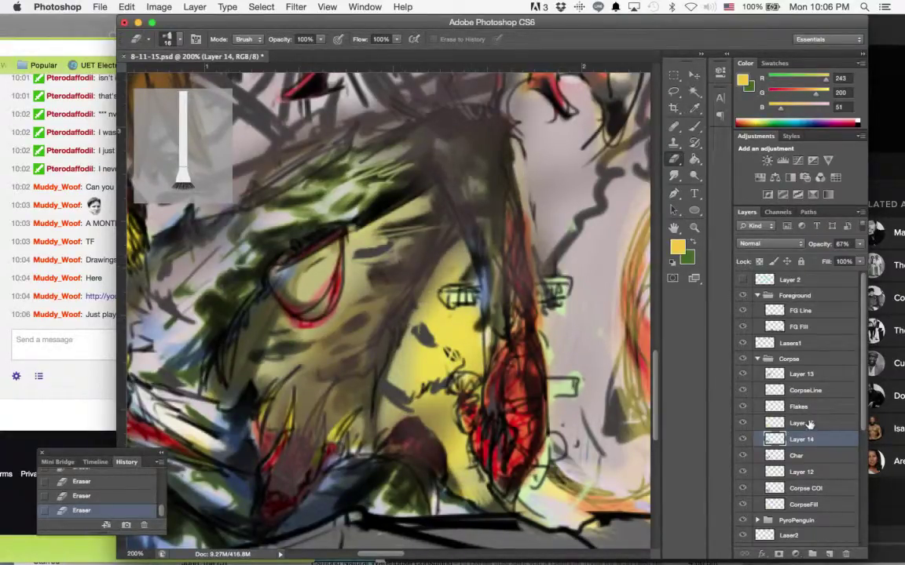
{"action": "left_click", "coordinate": [809, 424]}
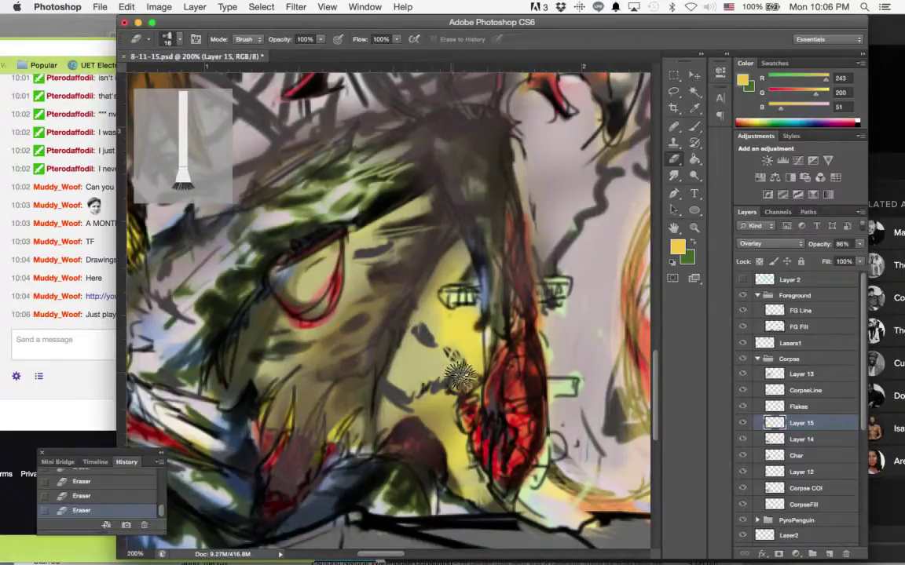
- Ready the Brush on Layer 14 with a dark olive foreground colour of RGB 70, 64, 42
{"action": "left_click", "coordinate": [695, 126]}
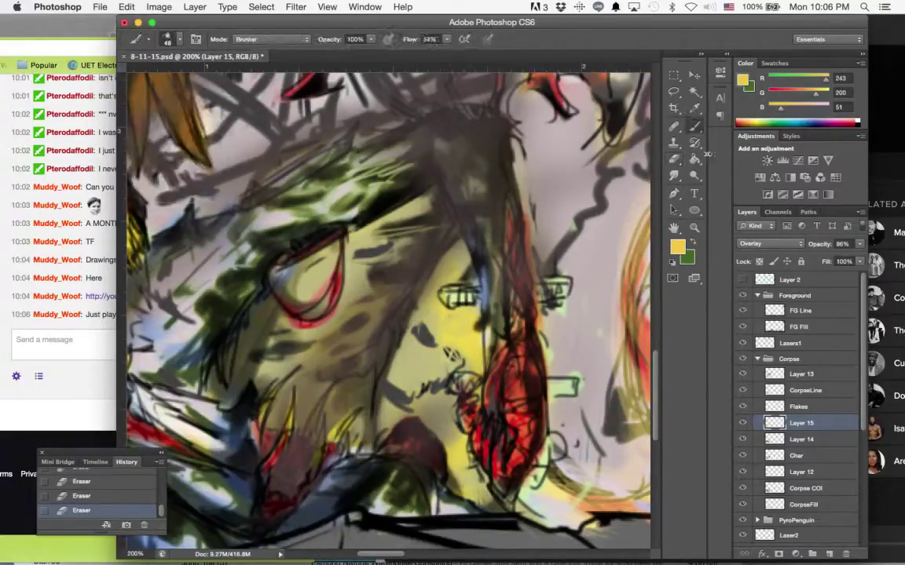
{"action": "left_click", "coordinate": [785, 440]}
{"action": "left_click", "coordinate": [677, 247]}
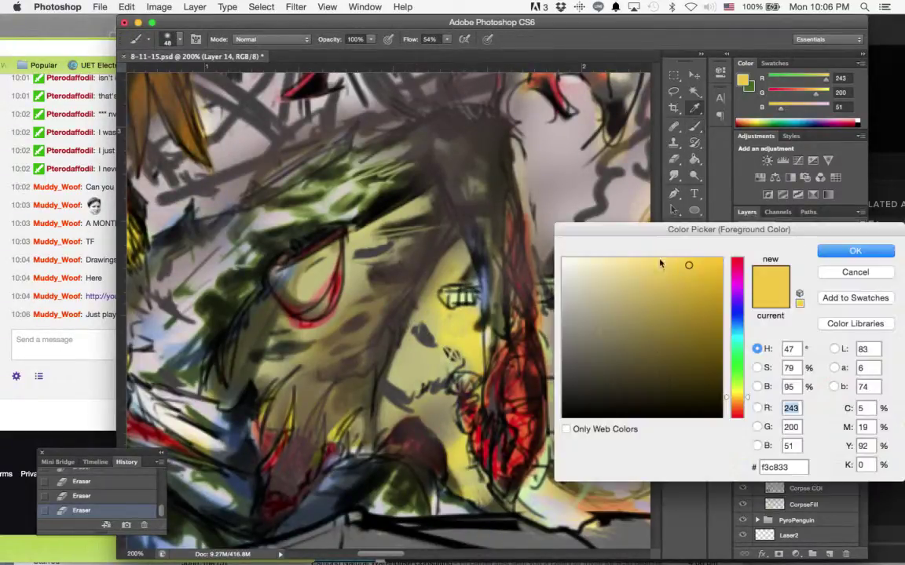
{"action": "left_click", "coordinate": [623, 374]}
{"action": "left_click", "coordinate": [855, 250]}
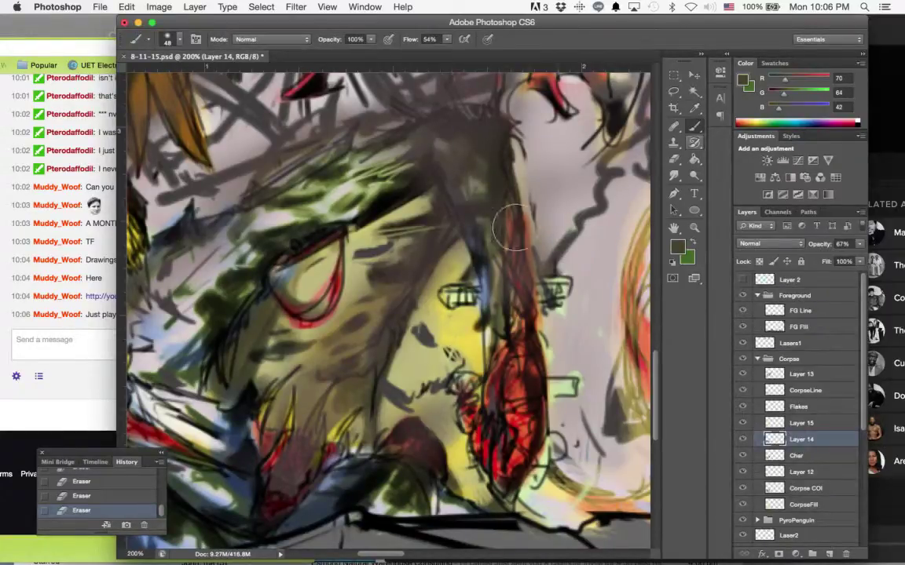
- Reduce the brush size to 11 and paint dark olive shading along the edge of the corpse's yellow patch
{"action": "left_click", "coordinate": [167, 40]}
{"action": "left_click_drag", "start_coordinate": [153, 77], "coordinate": [143, 79]}
{"action": "left_click", "coordinate": [223, 152]}
{"action": "left_click", "coordinate": [390, 353]}
{"action": "left_click_drag", "start_coordinate": [420, 350], "coordinate": [399, 381]}
{"action": "mouse_move", "coordinate": [402, 369]}
{"action": "left_mouse_down"}
{"action": "mouse_move", "coordinate": [413, 335]}
{"action": "mouse_move", "coordinate": [443, 325]}
{"action": "mouse_move", "coordinate": [428, 316]}
{"action": "mouse_move", "coordinate": [445, 321]}
{"action": "mouse_move", "coordinate": [419, 367]}
{"action": "mouse_move", "coordinate": [421, 387]}
{"action": "mouse_move", "coordinate": [443, 380]}
{"action": "mouse_move", "coordinate": [401, 407]}
{"action": "mouse_move", "coordinate": [427, 414]}
{"action": "mouse_move", "coordinate": [394, 408]}
{"action": "mouse_move", "coordinate": [438, 473]}
{"action": "mouse_move", "coordinate": [462, 461]}
{"action": "mouse_move", "coordinate": [438, 372]}
{"action": "mouse_move", "coordinate": [465, 332]}
{"action": "mouse_move", "coordinate": [450, 354]}
{"action": "mouse_move", "coordinate": [457, 264]}
{"action": "mouse_move", "coordinate": [414, 362]}
{"action": "mouse_move", "coordinate": [422, 437]}
{"action": "mouse_move", "coordinate": [435, 435]}
{"action": "mouse_move", "coordinate": [461, 513]}
{"action": "mouse_move", "coordinate": [417, 397]}
{"action": "mouse_move", "coordinate": [390, 422]}
{"action": "mouse_move", "coordinate": [413, 417]}
{"action": "left_mouse_up"}
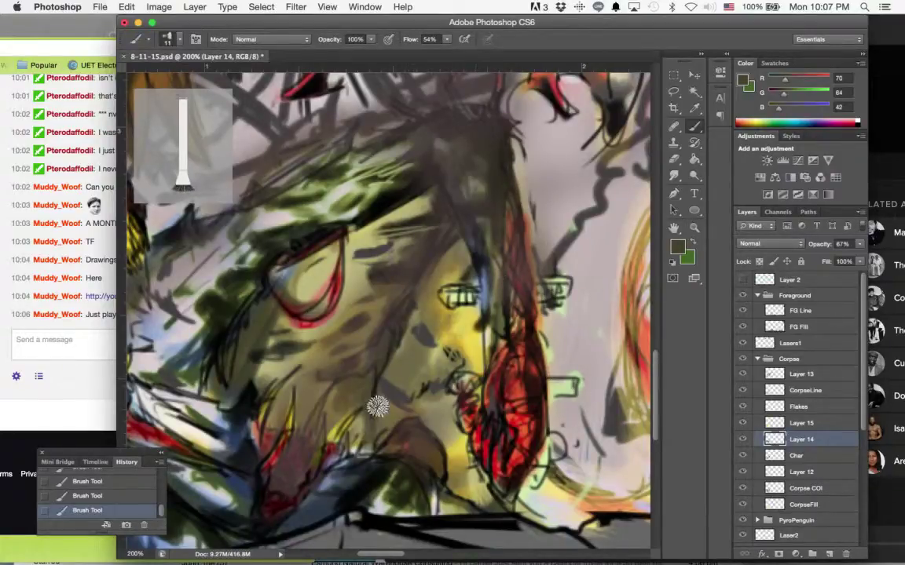
- Set the background and foreground colours to black and deepen the shadows on the corpse's lower face on Layer 14
{"action": "left_click", "coordinate": [688, 257]}
{"action": "left_click", "coordinate": [603, 405]}
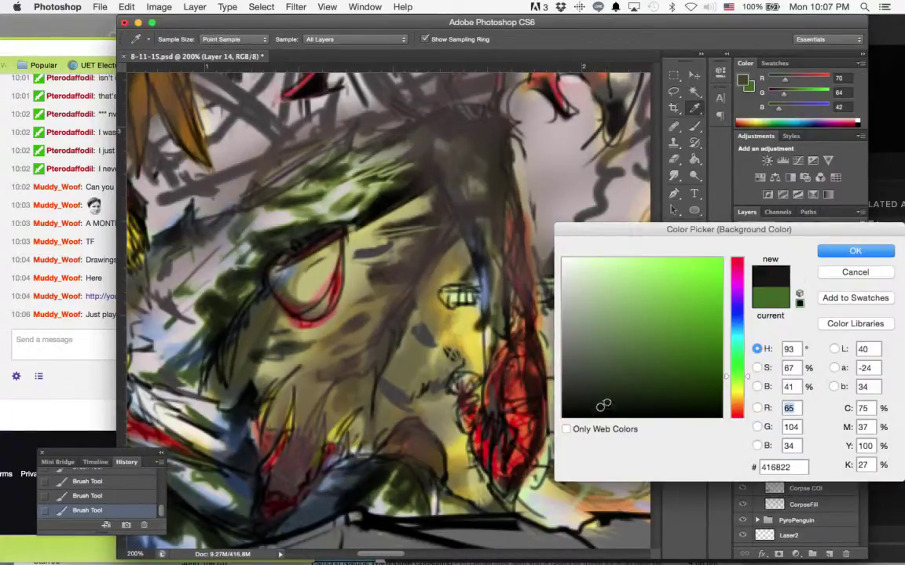
{"action": "key", "text": "Return"}
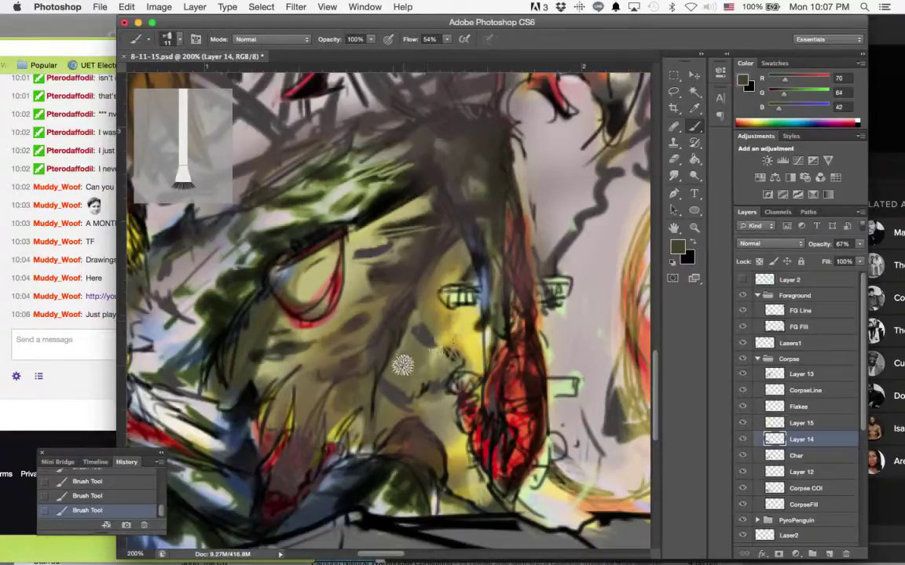
{"action": "left_click", "coordinate": [676, 247]}
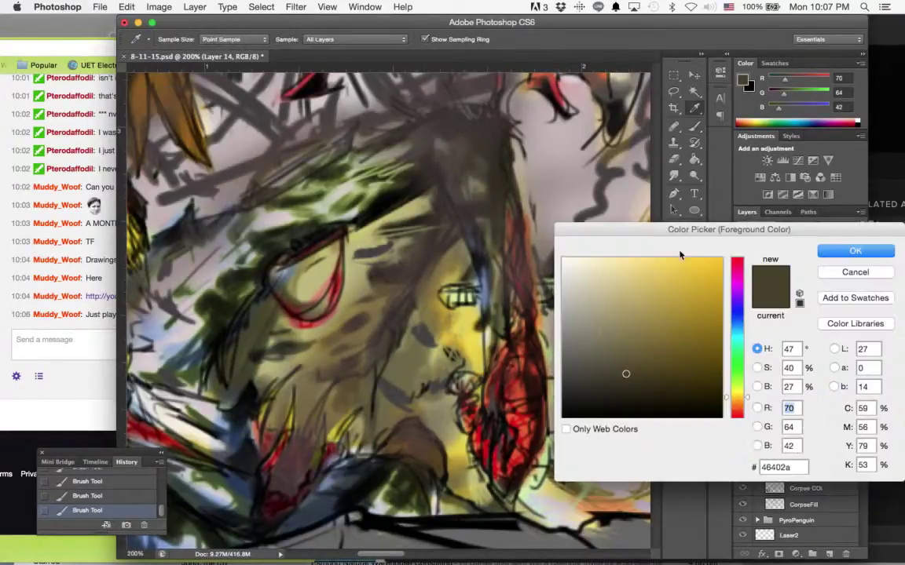
{"action": "left_click_drag", "start_coordinate": [680, 255], "coordinate": [547, 424]}
{"action": "left_click", "coordinate": [853, 251]}
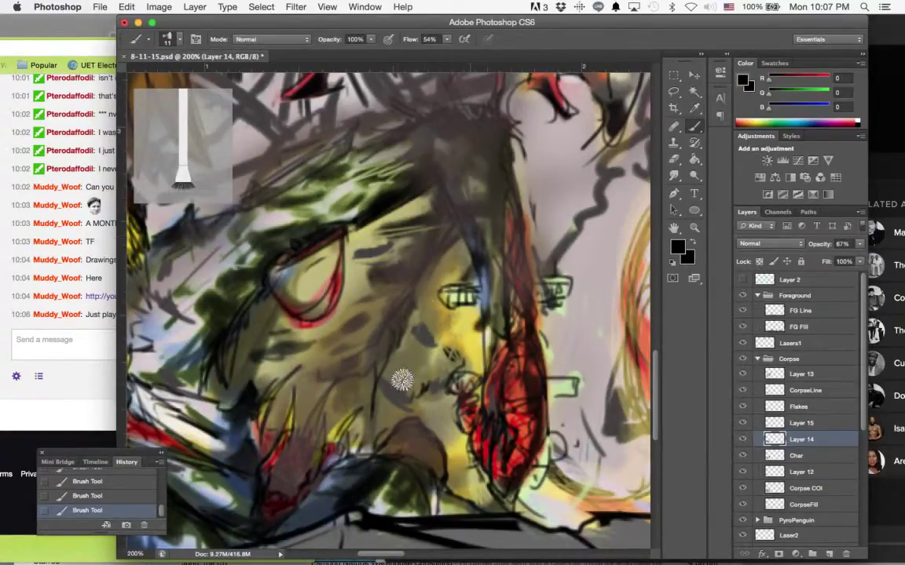
{"action": "mouse_move", "coordinate": [395, 453]}
{"action": "left_mouse_down"}
{"action": "mouse_move", "coordinate": [383, 409]}
{"action": "mouse_move", "coordinate": [390, 375]}
{"action": "mouse_move", "coordinate": [430, 471]}
{"action": "mouse_move", "coordinate": [418, 441]}
{"action": "left_mouse_up"}
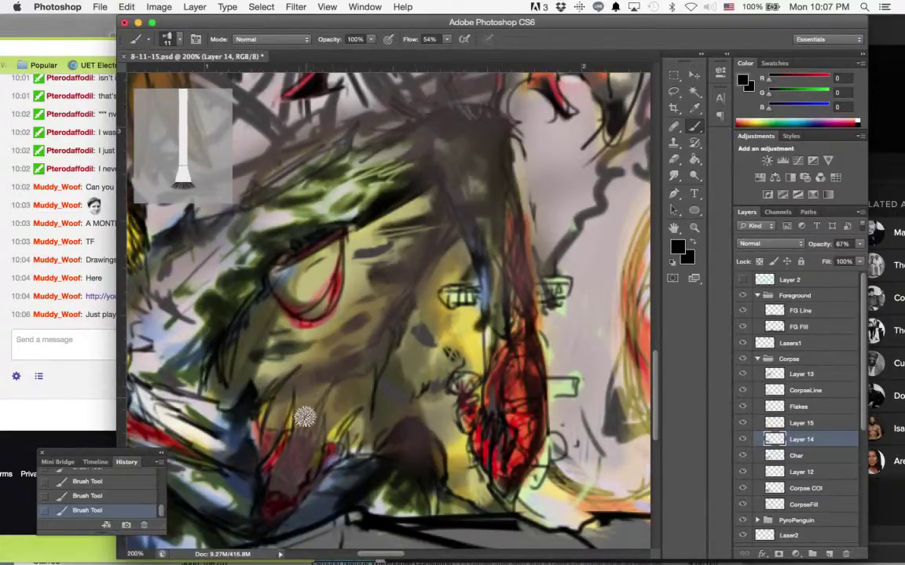
{"action": "left_click_drag", "start_coordinate": [411, 344], "coordinate": [457, 340]}
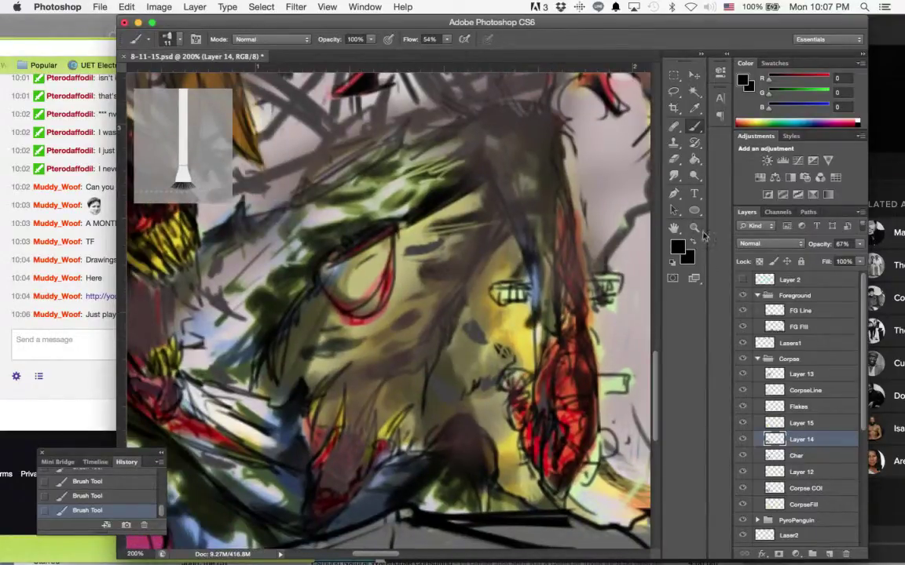
- Examine the whole illustration and the corpse area beneath the flag at several zoom levels
{"action": "left_click", "coordinate": [693, 228]}
{"action": "left_click", "coordinate": [603, 260], "text": "alt"}
{"action": "left_click", "coordinate": [600, 265], "text": "alt"}
{"action": "left_click_drag", "start_coordinate": [593, 234], "coordinate": [457, 300]}
{"action": "left_click", "coordinate": [581, 268], "text": "alt"}
{"action": "left_click", "coordinate": [581, 268], "text": "alt"}
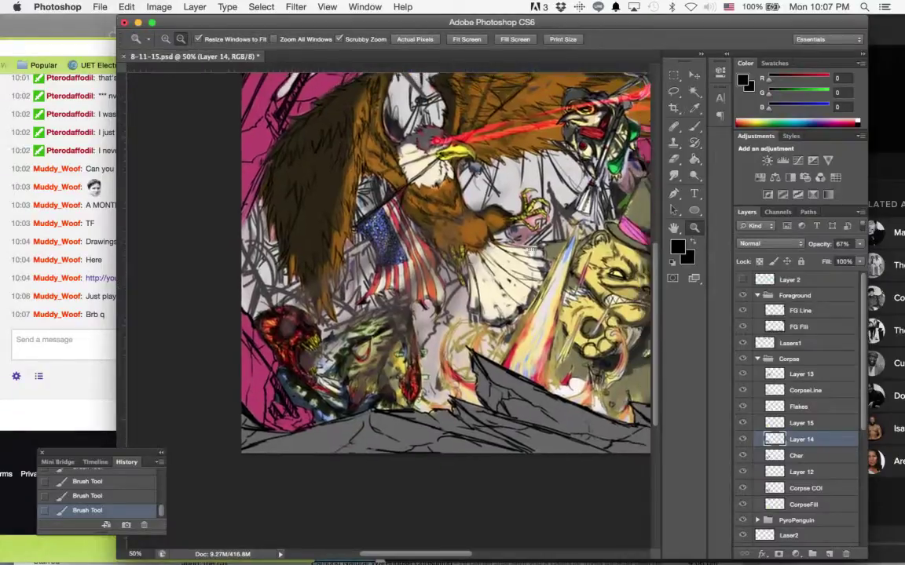
{"action": "left_click", "coordinate": [402, 311]}
{"action": "left_click", "coordinate": [416, 310], "text": "alt"}
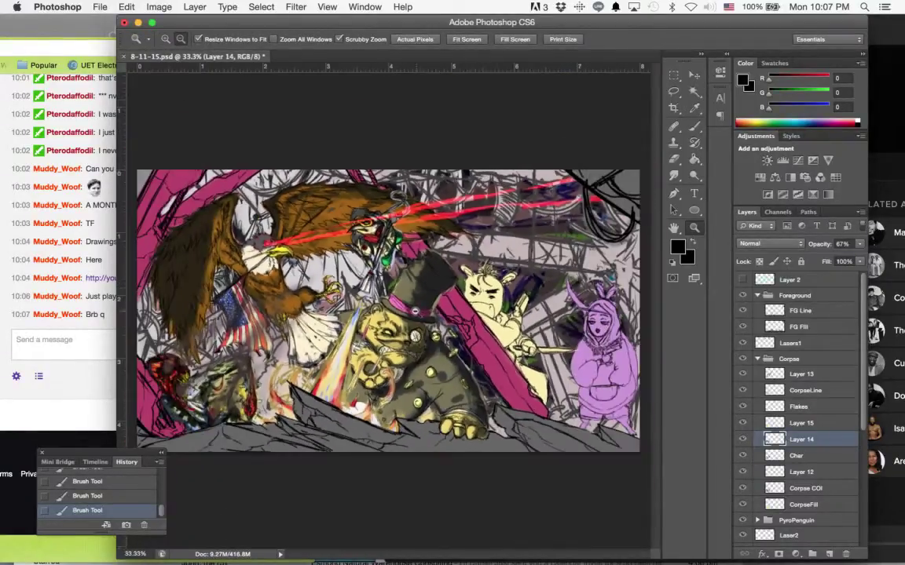
{"action": "left_click", "coordinate": [417, 319], "text": "alt"}
{"action": "left_click", "coordinate": [364, 329]}
{"action": "left_click", "coordinate": [390, 369]}
{"action": "left_click_drag", "start_coordinate": [414, 375], "coordinate": [472, 395]}
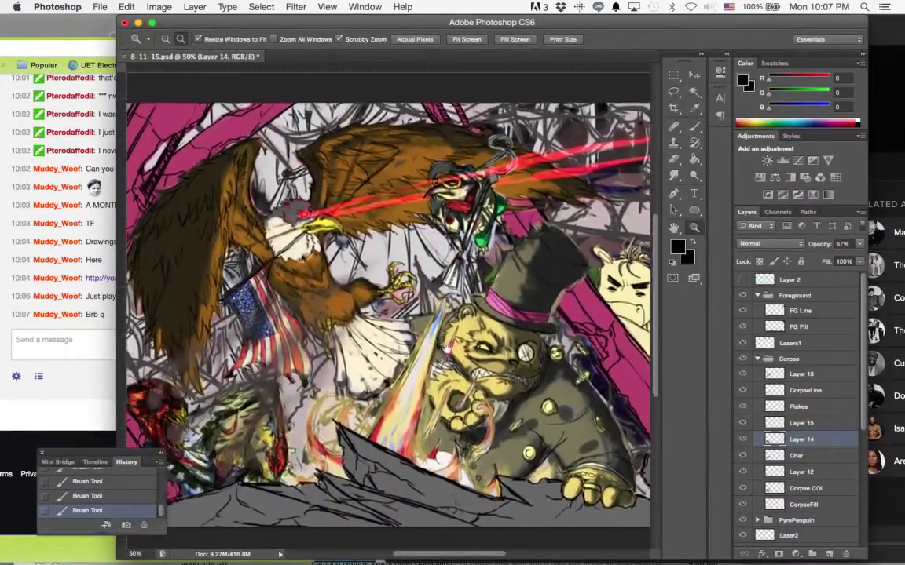
{"action": "left_click", "coordinate": [451, 339], "text": "alt"}
{"action": "left_click", "coordinate": [368, 322]}
{"action": "left_click", "coordinate": [346, 311], "text": "alt"}
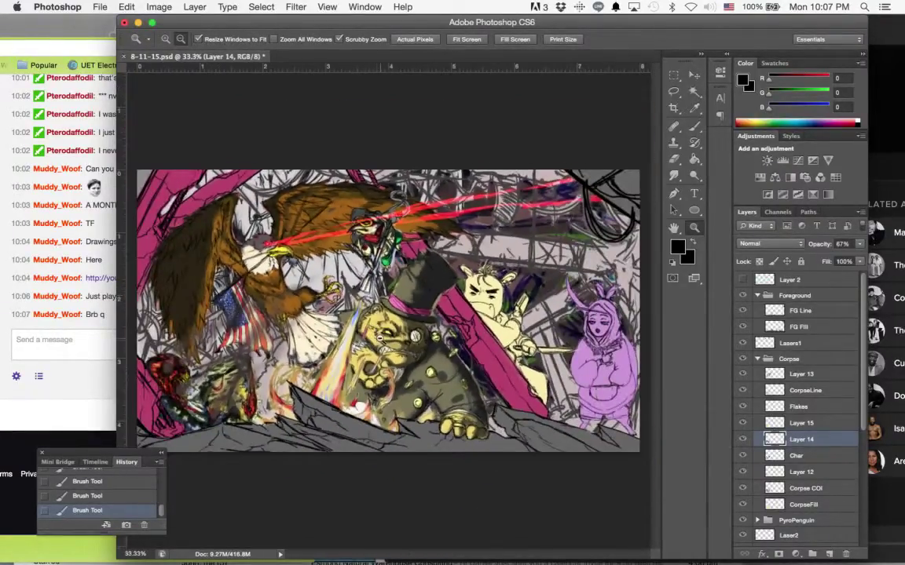
{"action": "left_click", "coordinate": [228, 362]}
{"action": "left_click", "coordinate": [230, 363]}
{"action": "left_click_drag", "start_coordinate": [259, 346], "coordinate": [361, 353]}
{"action": "left_click", "coordinate": [360, 354]}
{"action": "left_click", "coordinate": [360, 354]}
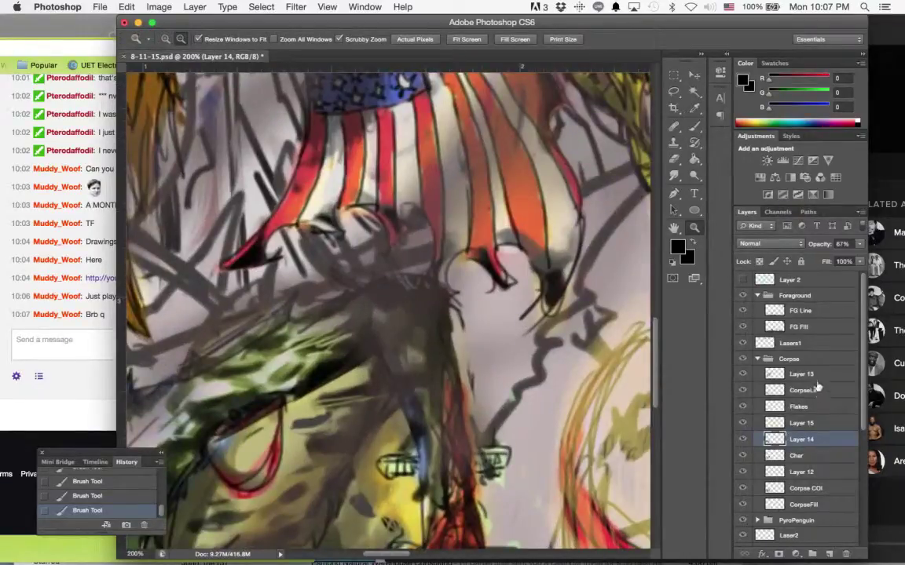
- Make Layer 13 in the Corpse group the active layer, with both corpse heads in view
{"action": "left_click", "coordinate": [814, 377]}
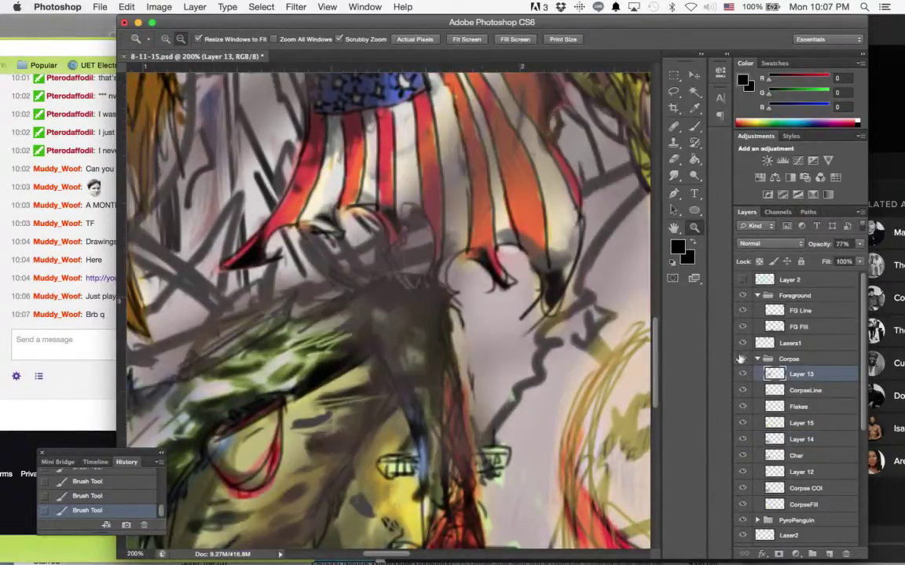
{"action": "left_click", "coordinate": [514, 300]}
{"action": "left_click", "coordinate": [563, 279], "text": "alt"}
{"action": "left_click", "coordinate": [562, 280], "text": "alt"}
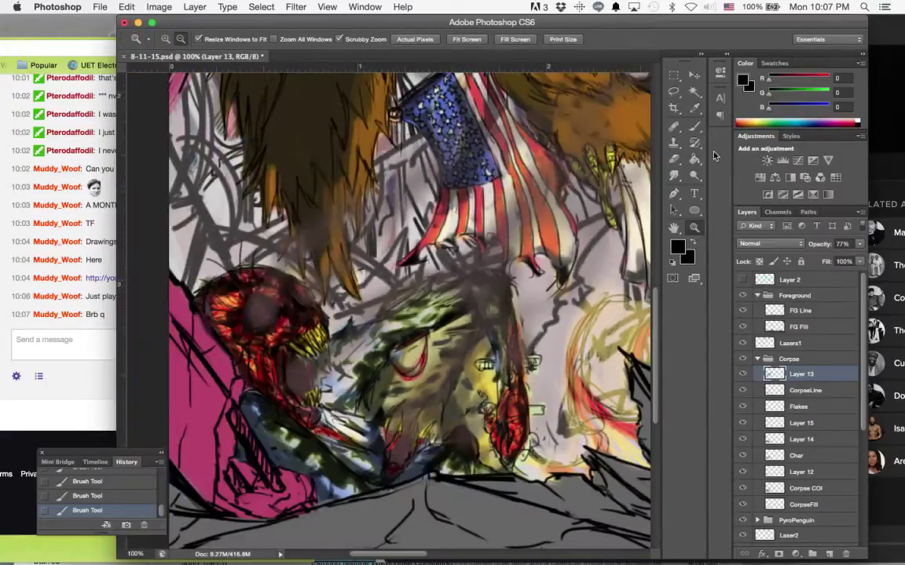
- Try an olive brush stroke in colour 756b48 over the green corpse's head on Layer 13, and undo it
{"action": "left_click", "coordinate": [694, 126]}
{"action": "left_click", "coordinate": [677, 248]}
{"action": "left_click", "coordinate": [610, 315]}
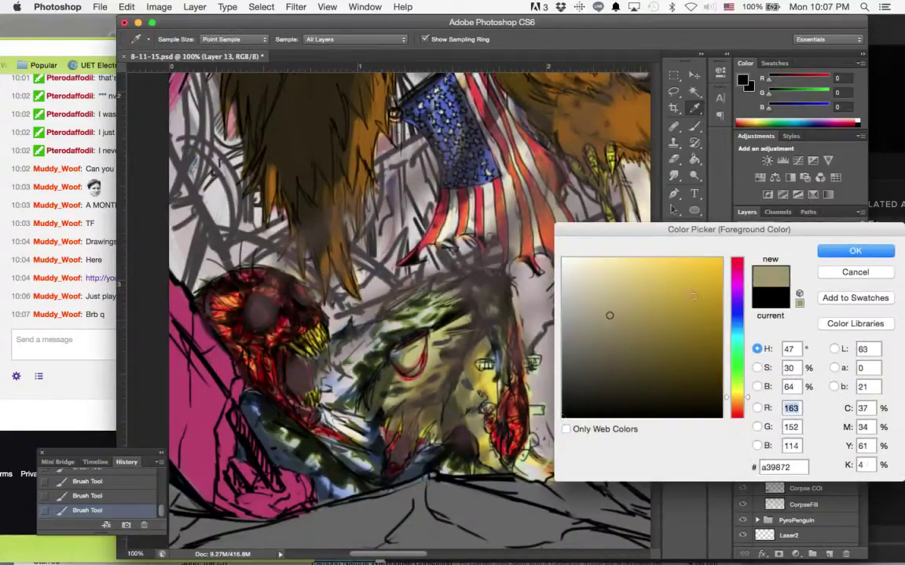
{"action": "left_click", "coordinate": [624, 344]}
{"action": "left_click", "coordinate": [854, 251]}
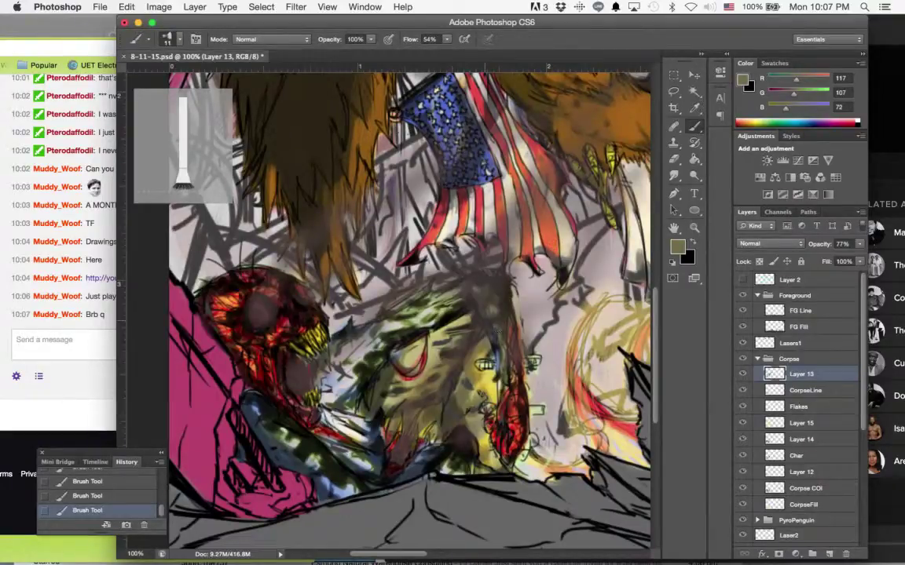
{"action": "left_click_drag", "start_coordinate": [430, 385], "coordinate": [440, 380]}
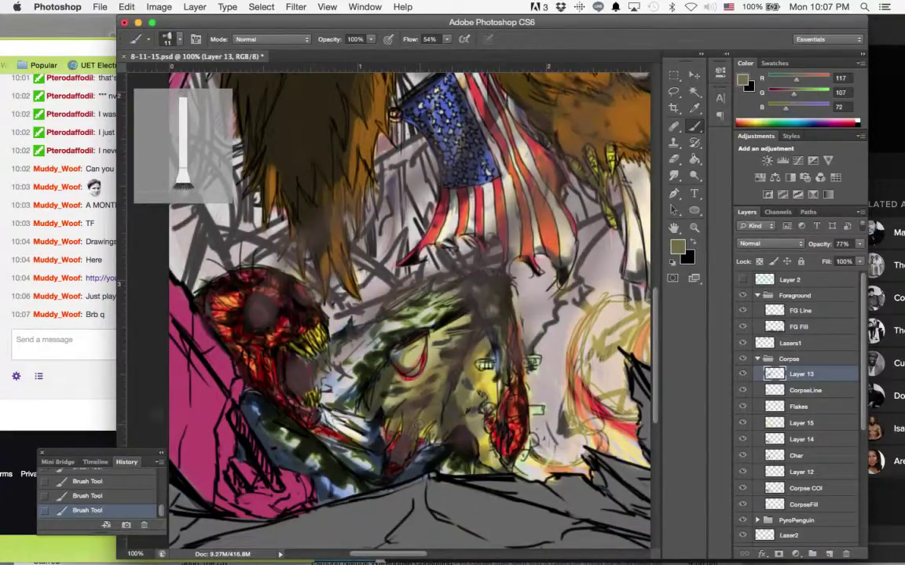
{"action": "left_click", "coordinate": [132, 497]}
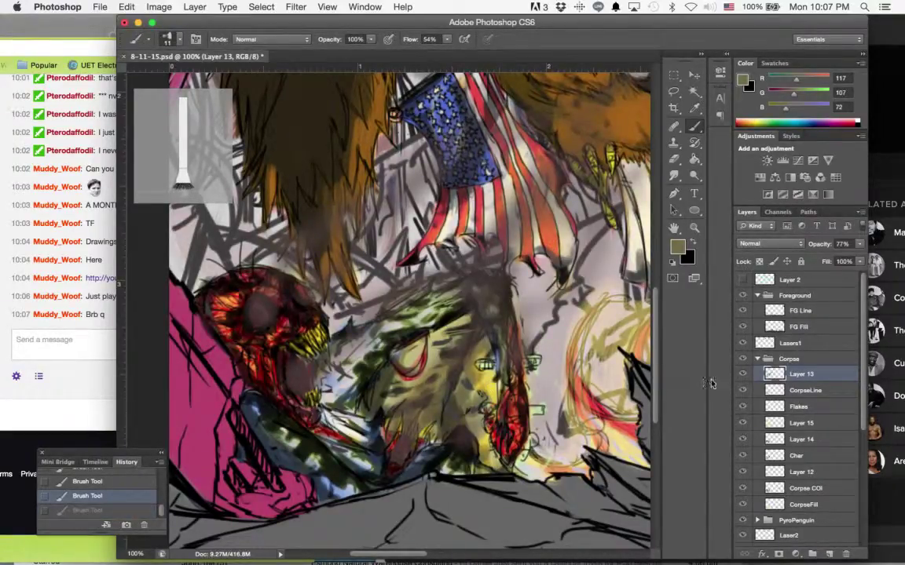
- Toggle the visibility of Layer 13 and the Corpse COl layer to examine what each contributes to the corpses
{"action": "left_click", "coordinate": [742, 376]}
{"action": "left_click", "coordinate": [743, 377]}
{"action": "left_click_drag", "start_coordinate": [533, 233], "coordinate": [505, 249]}
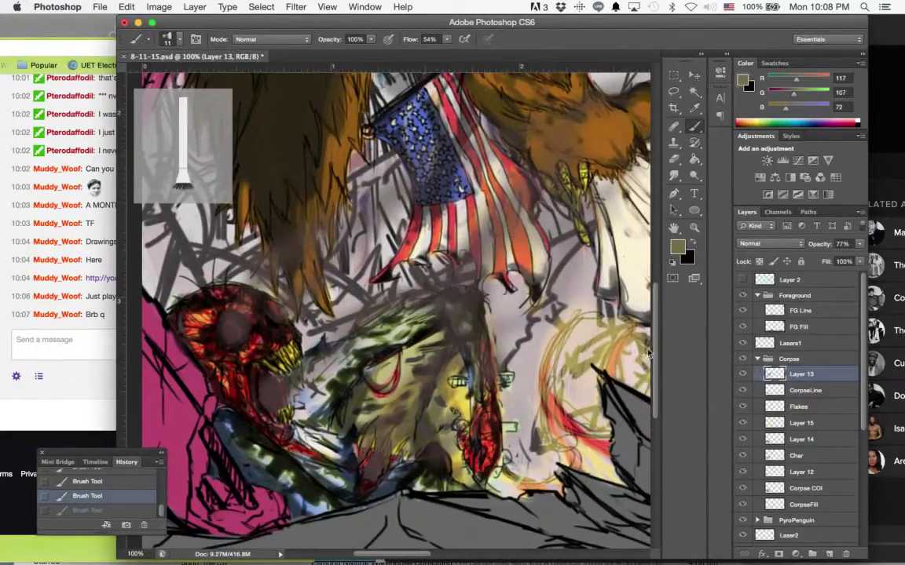
{"action": "left_click", "coordinate": [694, 229]}
{"action": "left_click", "coordinate": [578, 293]}
{"action": "left_click", "coordinate": [556, 303], "text": "alt"}
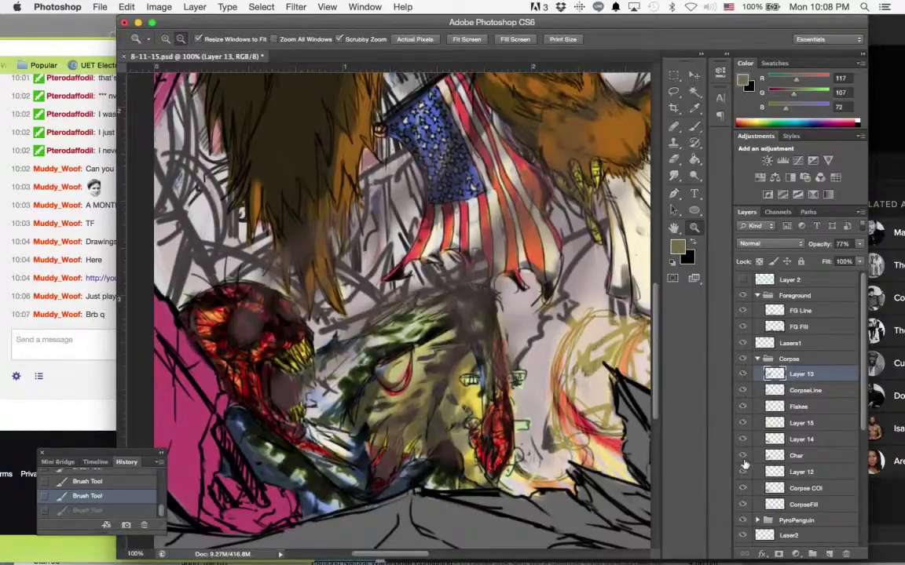
{"action": "left_click", "coordinate": [744, 489]}
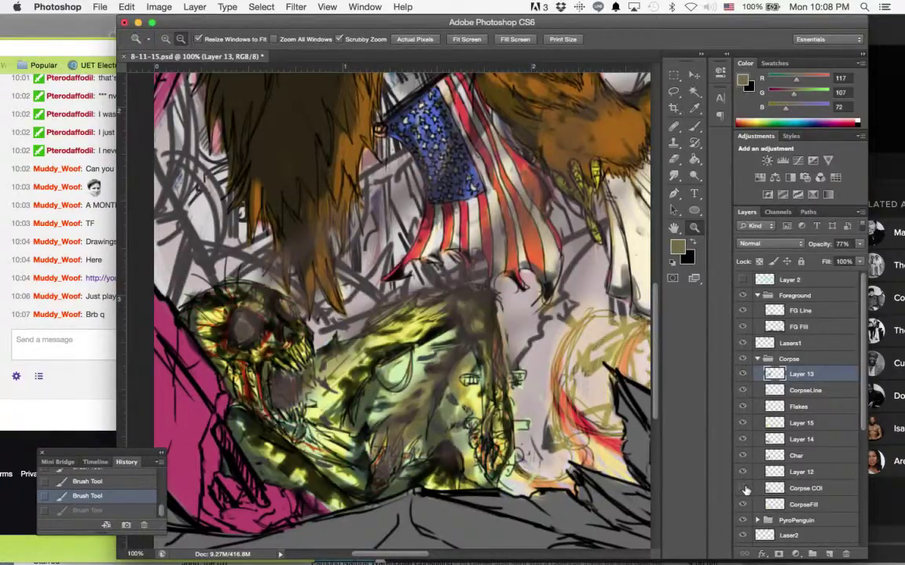
{"action": "left_click", "coordinate": [746, 490]}
{"action": "left_click", "coordinate": [746, 490]}
{"action": "left_click", "coordinate": [746, 490]}
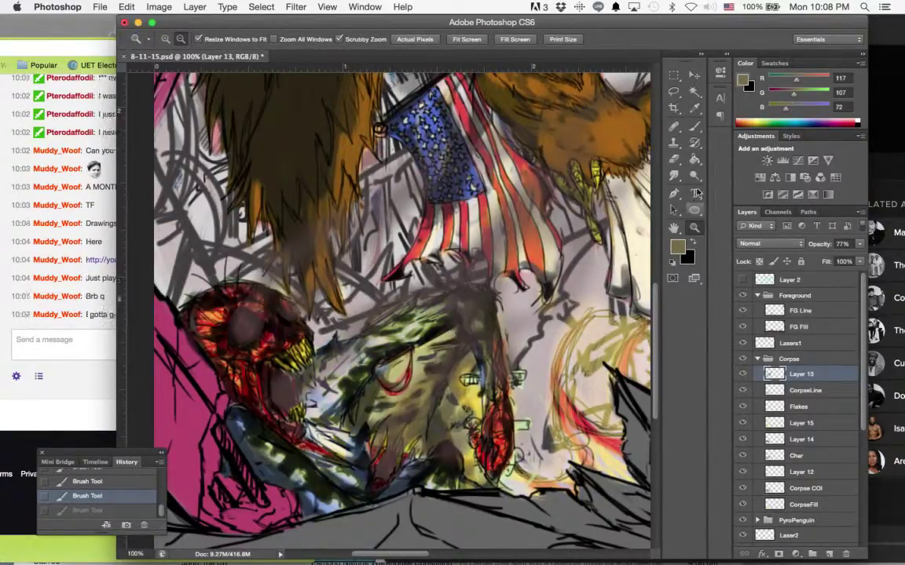
- Set the foreground colour to RGB 50, 49, 46 and paint dark grey smoke over and above the red skull's eye socket
{"action": "key", "text": "b"}
{"action": "left_click", "coordinate": [677, 250]}
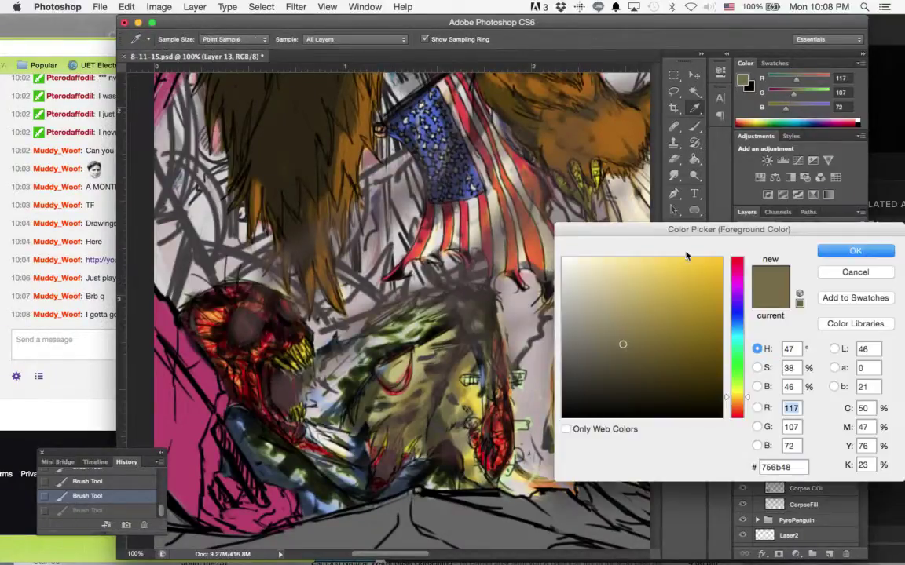
{"action": "left_click_drag", "start_coordinate": [608, 387], "coordinate": [575, 386]}
{"action": "left_click", "coordinate": [826, 253]}
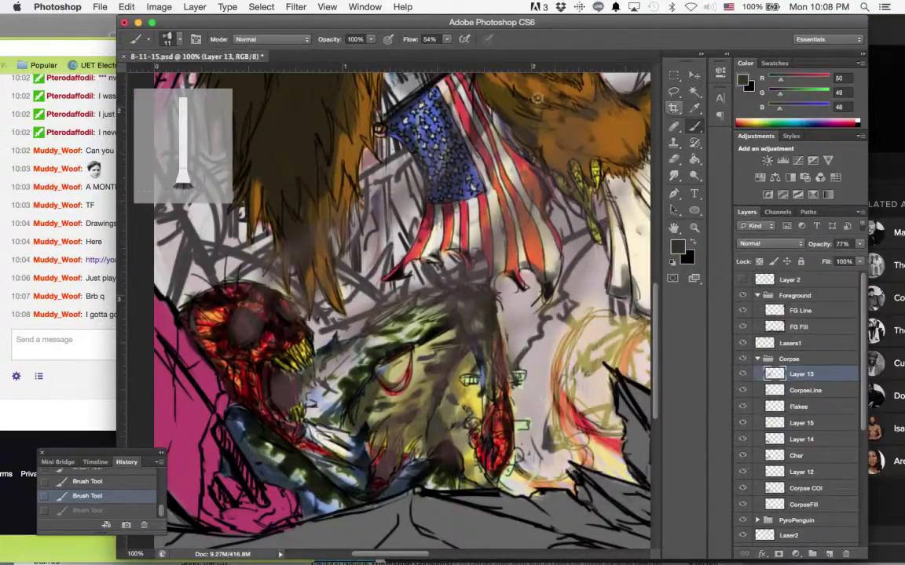
{"action": "left_click_drag", "start_coordinate": [236, 326], "coordinate": [241, 320]}
{"action": "left_click_drag", "start_coordinate": [265, 273], "coordinate": [287, 255]}
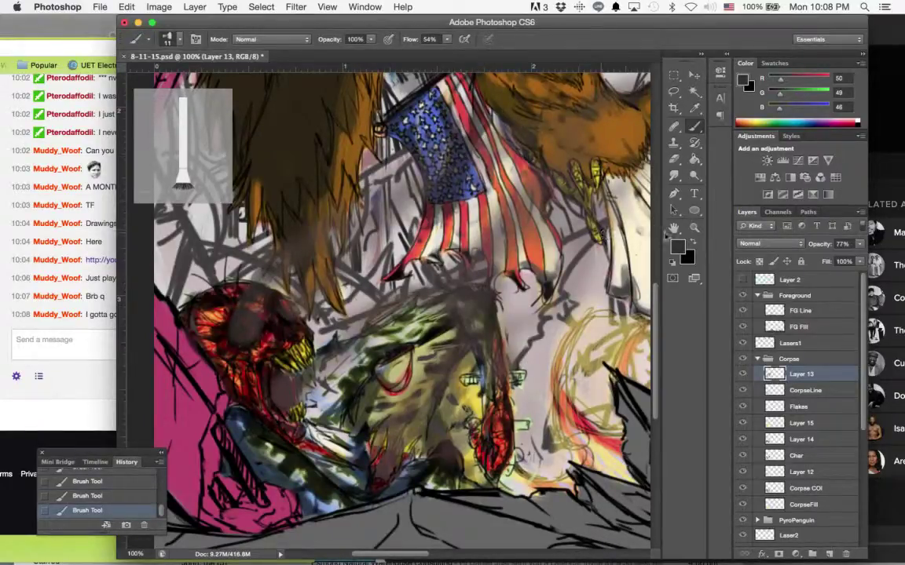
- Swap to black and paint darker smoke rising from the red skull's eye socket towards the eagle's wing on Layer 13
{"action": "key", "text": "x"}
{"action": "mouse_move", "coordinate": [244, 323]}
{"action": "left_mouse_down"}
{"action": "mouse_move", "coordinate": [229, 284]}
{"action": "mouse_move", "coordinate": [260, 228]}
{"action": "mouse_move", "coordinate": [292, 195]}
{"action": "left_mouse_up"}
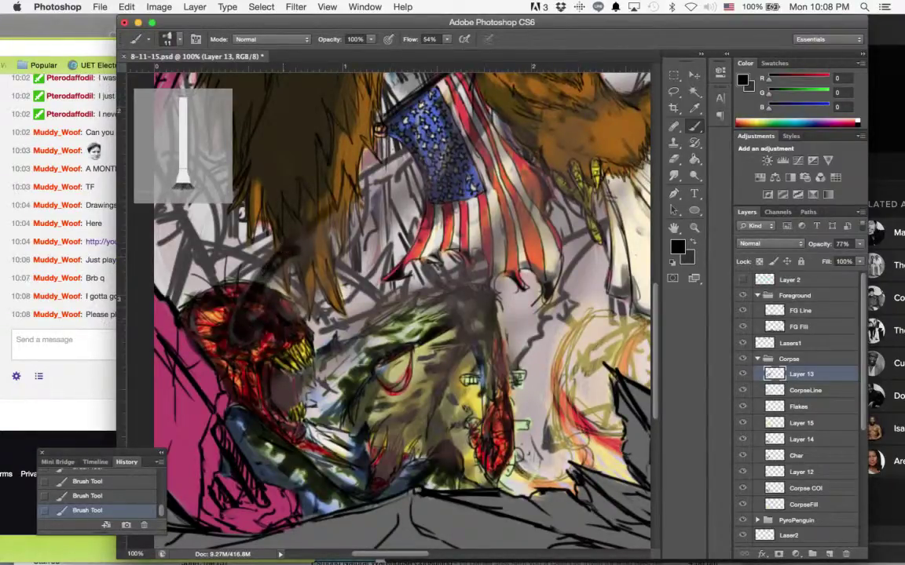
{"action": "left_click", "coordinate": [99, 289]}
{"action": "left_click", "coordinate": [327, 255]}
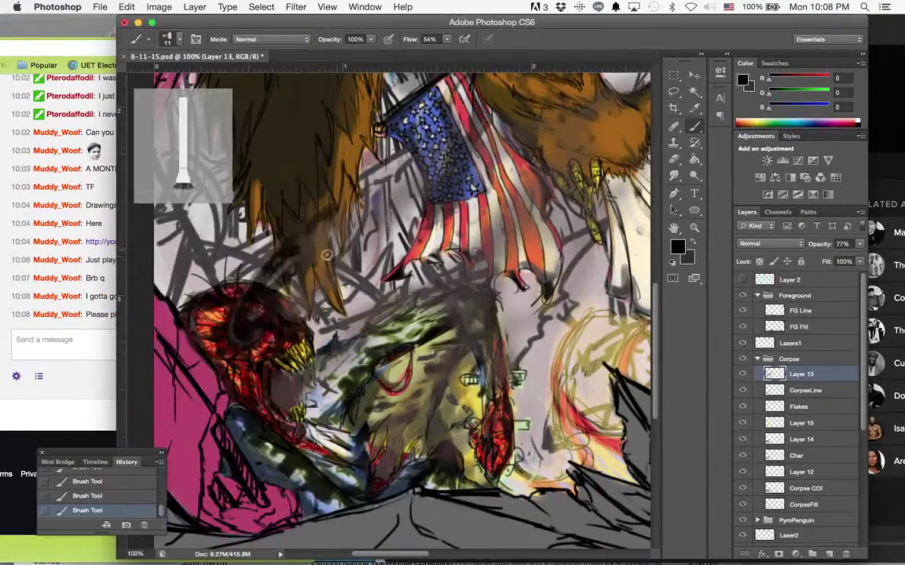
{"action": "left_click_drag", "start_coordinate": [250, 250], "coordinate": [279, 214]}
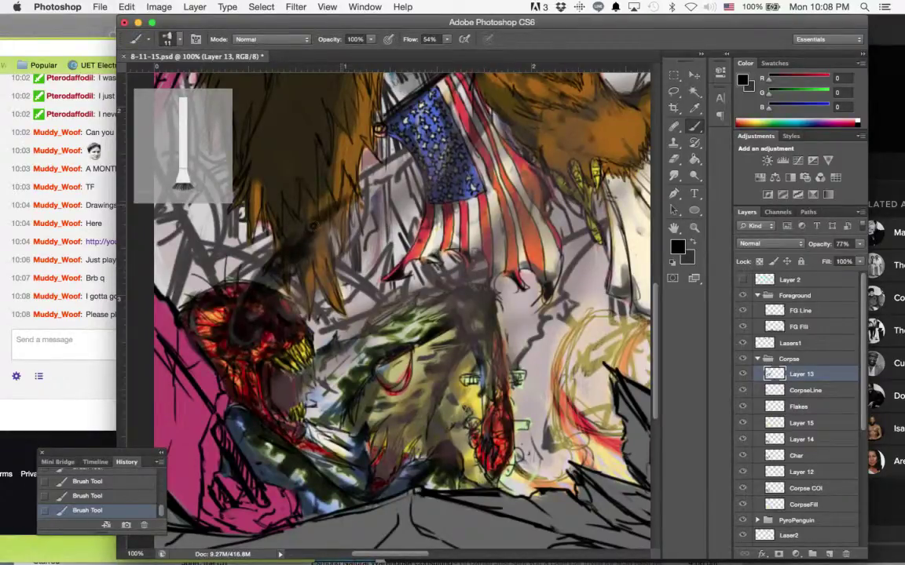
{"action": "left_click_drag", "start_coordinate": [344, 197], "coordinate": [371, 175]}
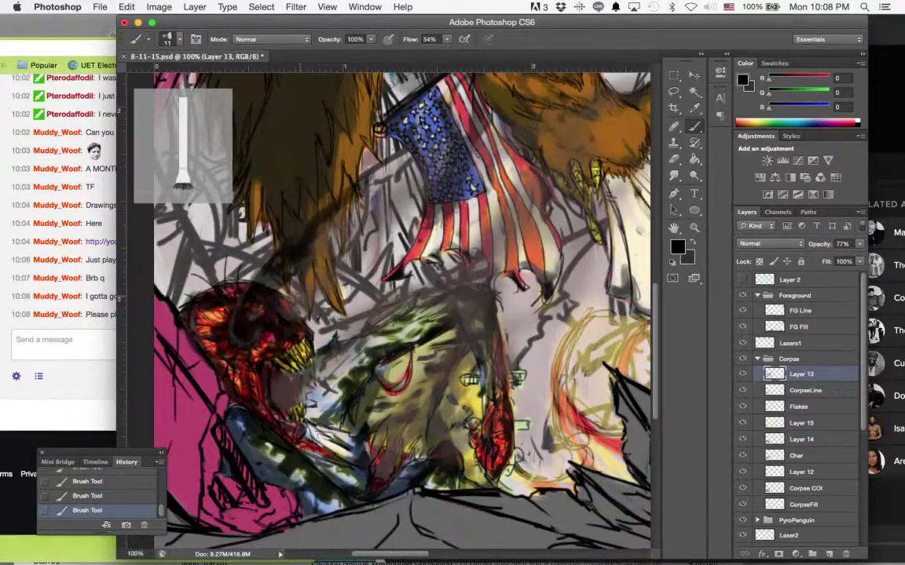
{"action": "left_click_drag", "start_coordinate": [298, 298], "coordinate": [290, 305]}
{"action": "left_click_drag", "start_coordinate": [334, 251], "coordinate": [301, 226]}
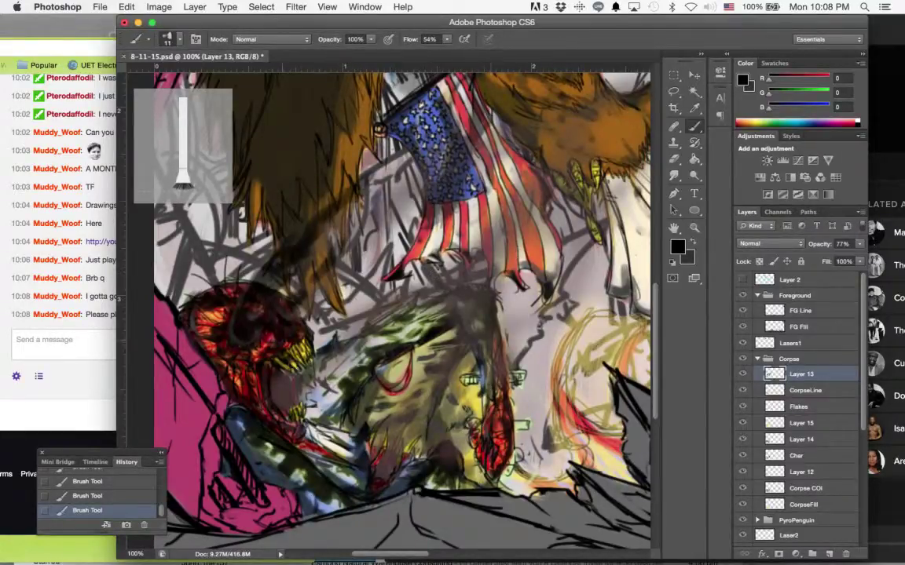
- Set the foreground colour to a neutral mid grey, RGB 136, 136, 136
{"action": "left_click", "coordinate": [691, 247]}
{"action": "left_click", "coordinate": [679, 247]}
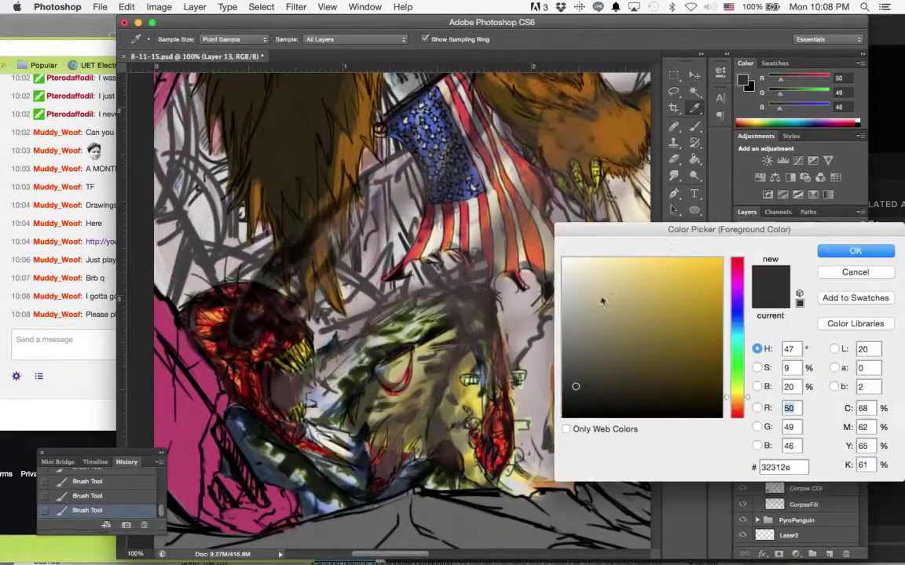
{"action": "left_click", "coordinate": [562, 333]}
{"action": "left_click", "coordinate": [825, 251]}
- Try light grey smoke streaks rising from the red skull's eye socket and head towards the flag on Layer 13
{"action": "mouse_move", "coordinate": [212, 292]}
{"action": "left_mouse_down"}
{"action": "mouse_move", "coordinate": [222, 302]}
{"action": "mouse_move", "coordinate": [236, 297]}
{"action": "mouse_move", "coordinate": [257, 323]}
{"action": "mouse_move", "coordinate": [228, 277]}
{"action": "mouse_move", "coordinate": [271, 232]}
{"action": "mouse_move", "coordinate": [277, 273]}
{"action": "mouse_move", "coordinate": [287, 206]}
{"action": "mouse_move", "coordinate": [350, 149]}
{"action": "left_mouse_up"}
{"action": "mouse_move", "coordinate": [287, 304]}
{"action": "left_mouse_down"}
{"action": "mouse_move", "coordinate": [261, 274]}
{"action": "mouse_move", "coordinate": [373, 142]}
{"action": "left_mouse_up"}
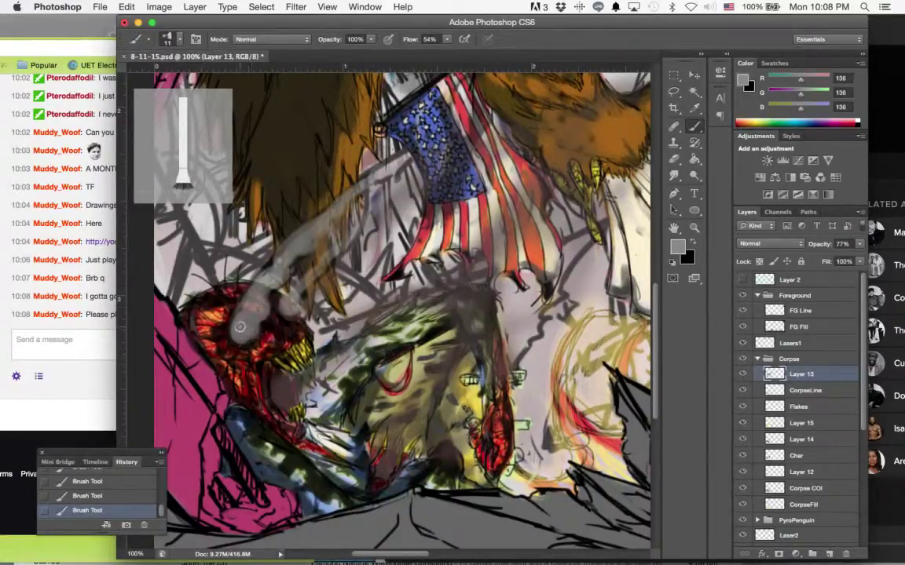
{"action": "left_click_drag", "start_coordinate": [239, 326], "coordinate": [249, 339]}
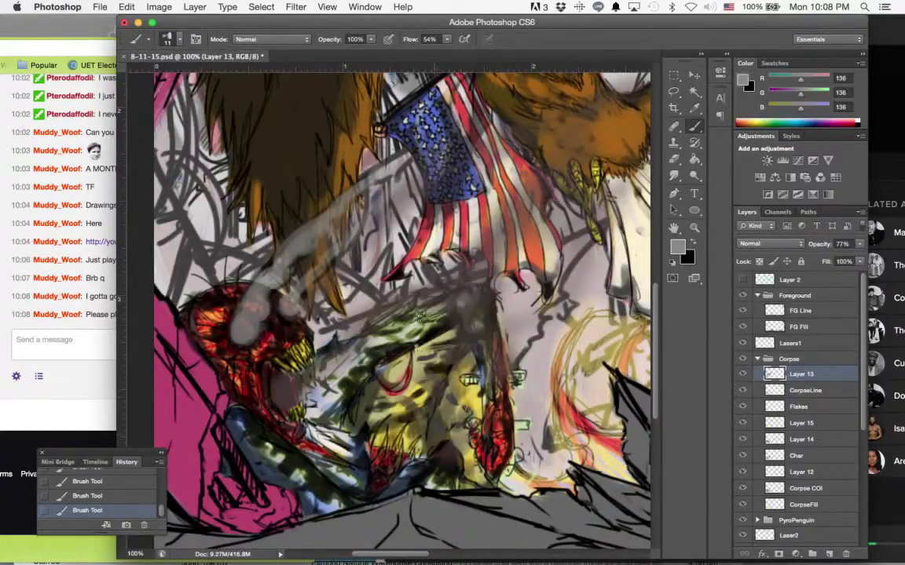
- Erase the dark smoke over the green corpse's head and delete Layer 13
{"action": "mouse_move", "coordinate": [495, 197]}
{"action": "left_mouse_down"}
{"action": "mouse_move", "coordinate": [492, 163]}
{"action": "mouse_move", "coordinate": [445, 289]}
{"action": "left_mouse_up"}
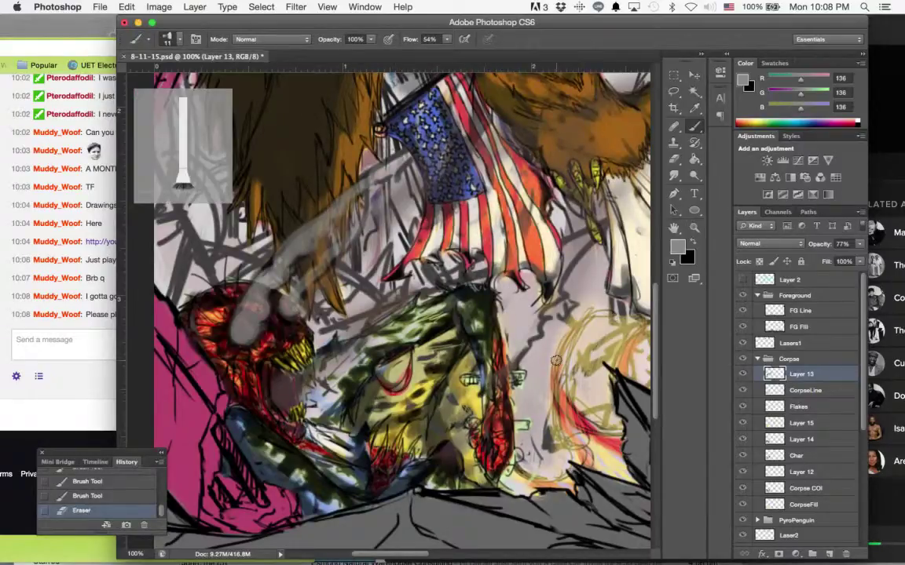
{"action": "left_click_drag", "start_coordinate": [817, 380], "coordinate": [846, 555]}
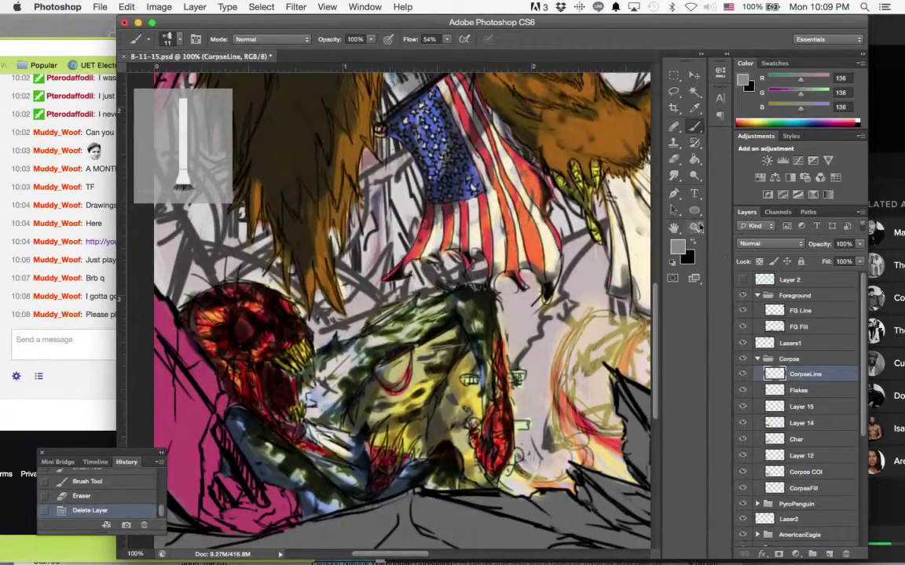
{"action": "left_click", "coordinate": [694, 227]}
{"action": "left_click", "coordinate": [406, 253]}
{"action": "left_click", "coordinate": [476, 295], "text": "alt"}
{"action": "left_click", "coordinate": [477, 300], "text": "alt"}
{"action": "left_click", "coordinate": [478, 300], "text": "alt"}
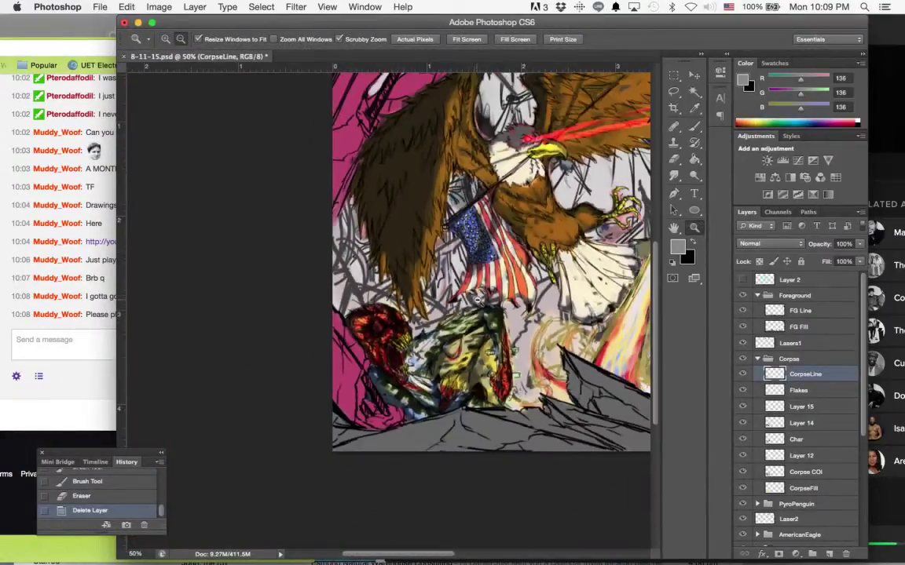
{"action": "left_click", "coordinate": [478, 300]}
- Switch to Chrome, close the YouTube page playing The Protomen's Light Up The Night, and return to Photoshop
{"action": "left_click", "coordinate": [99, 285]}
{"action": "left_click", "coordinate": [129, 241]}
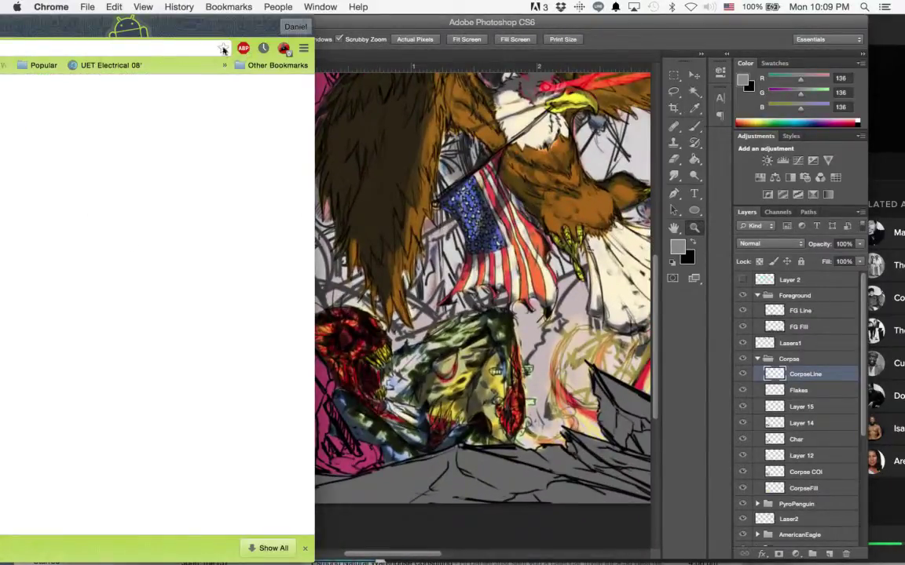
{"action": "left_click_drag", "start_coordinate": [220, 24], "coordinate": [629, 4]}
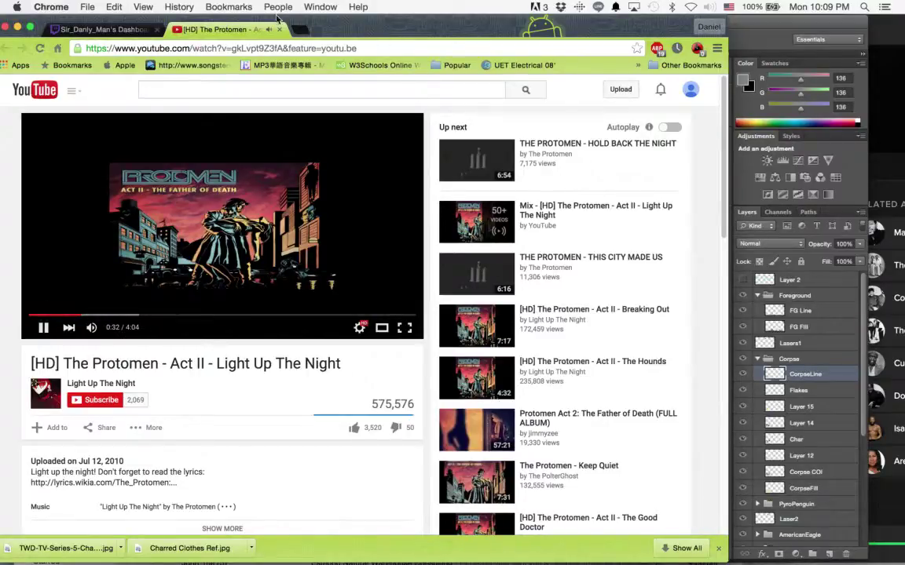
{"action": "left_click", "coordinate": [279, 29]}
{"action": "left_click_drag", "start_coordinate": [404, 35], "coordinate": [3, 6]}
{"action": "left_click", "coordinate": [517, 415]}
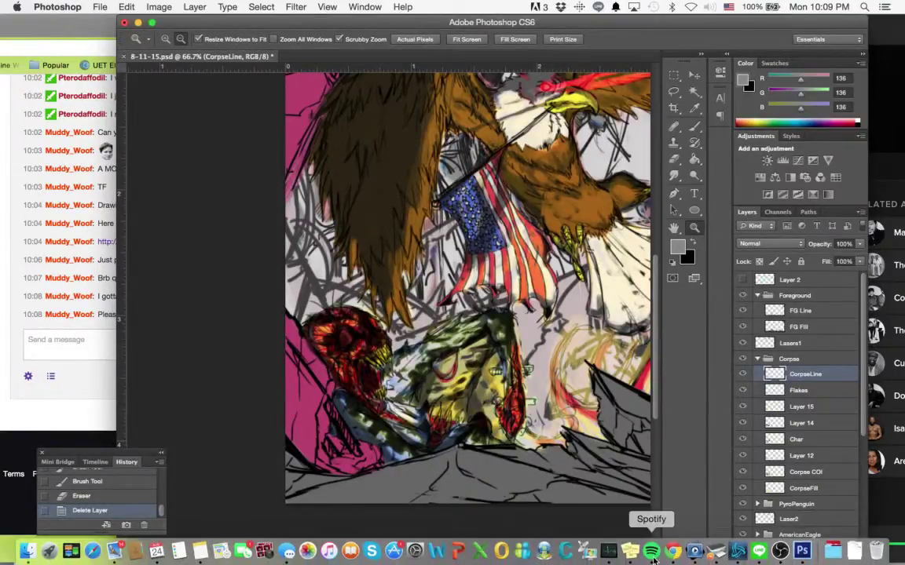
- Switch to Spotify and play Kangaroo Court - Forever Kid Remix from the Discover Weekly playlist
{"action": "left_click", "coordinate": [591, 499]}
{"action": "scroll", "coordinate": [472, 116], "scroll_direction": "up", "scroll_amount": 5}
{"action": "left_click", "coordinate": [472, 122]}
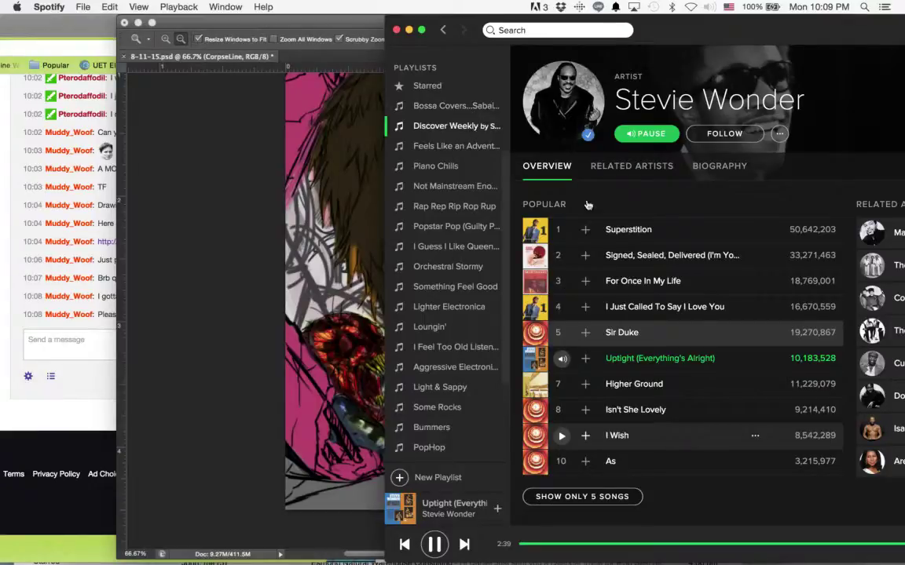
{"action": "double_click", "coordinate": [681, 153]}
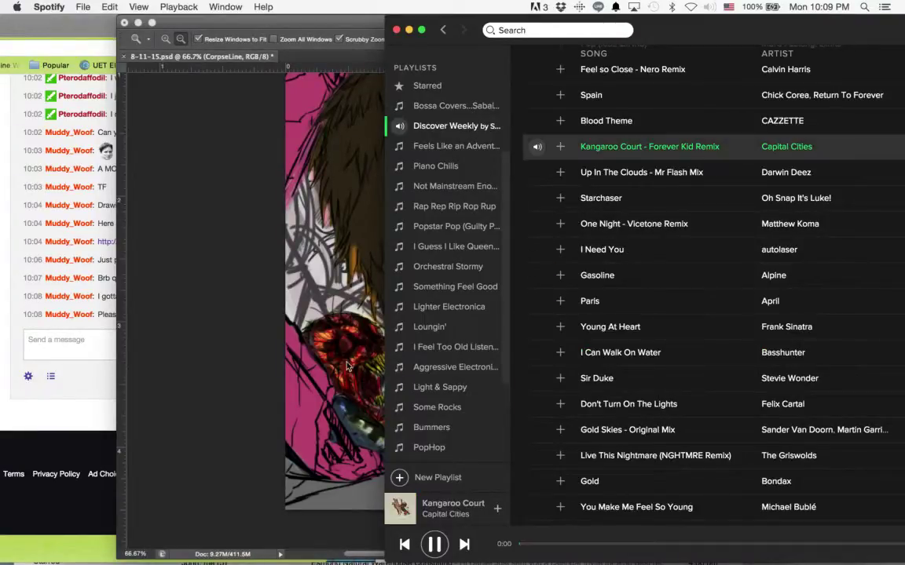
{"action": "left_click", "coordinate": [208, 353]}
{"action": "left_click", "coordinate": [895, 370]}
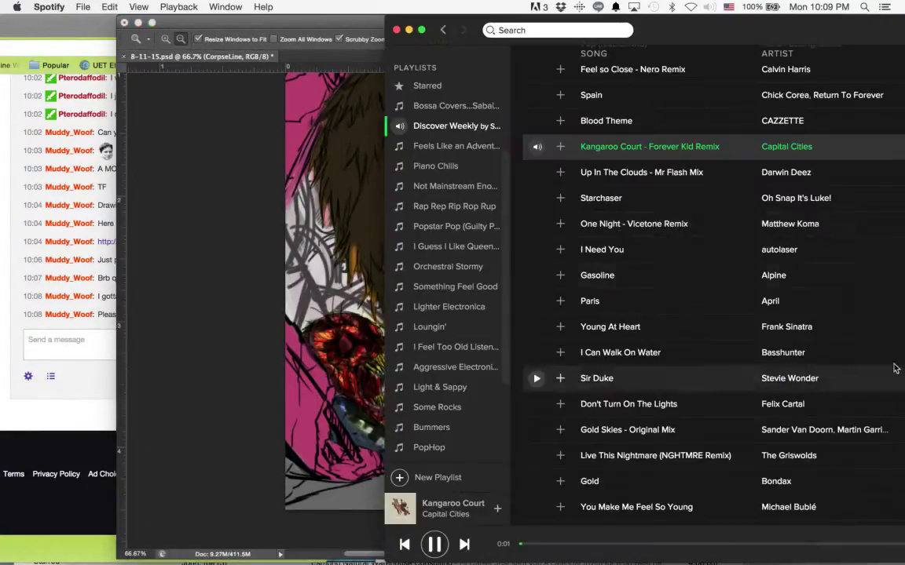
- Sample Blood Theme, settle on playing Paris from Discover Weekly, and return to Photoshop with the volume raised
{"action": "double_click", "coordinate": [634, 124]}
{"action": "scroll", "coordinate": [868, 177], "scroll_direction": "up", "scroll_amount": 5}
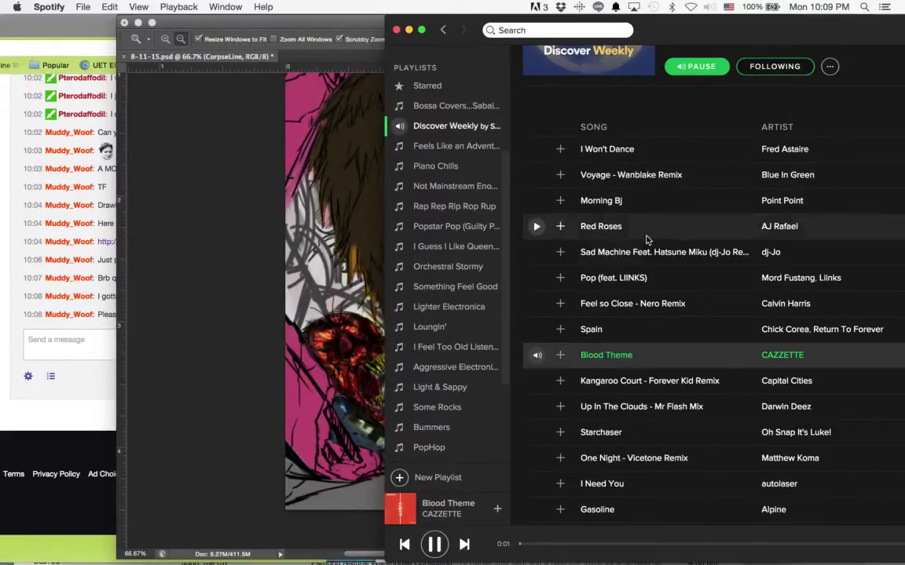
{"action": "scroll", "coordinate": [651, 439], "scroll_direction": "down", "scroll_amount": 1}
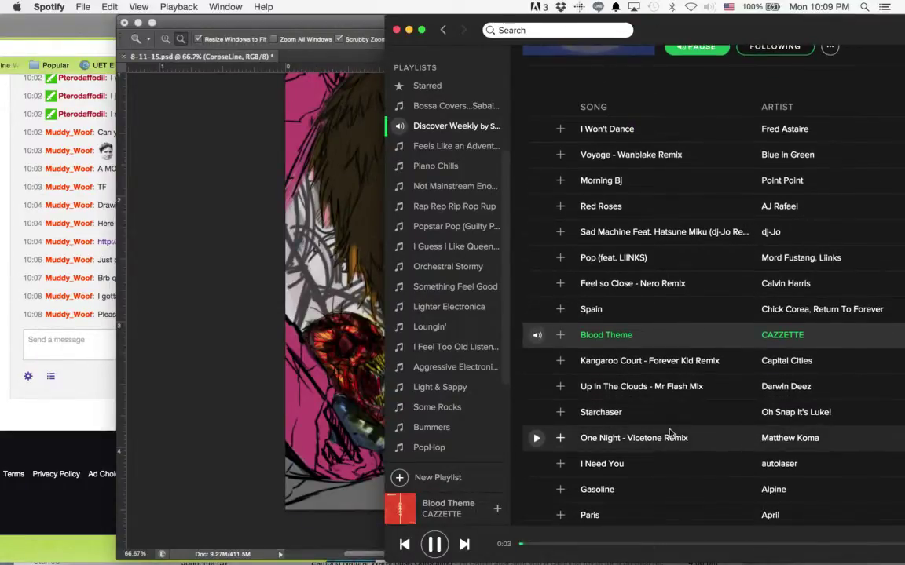
{"action": "double_click", "coordinate": [677, 512]}
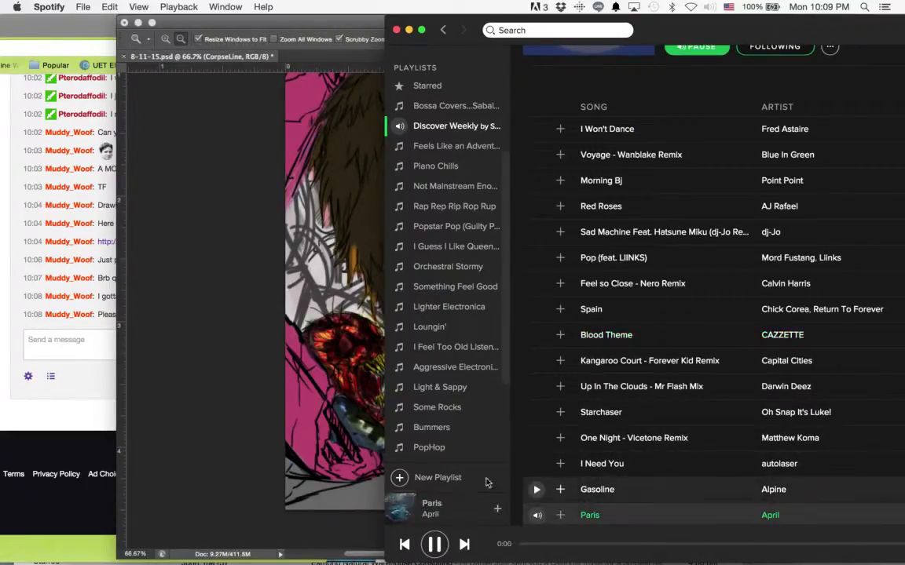
{"action": "left_click", "coordinate": [129, 420]}
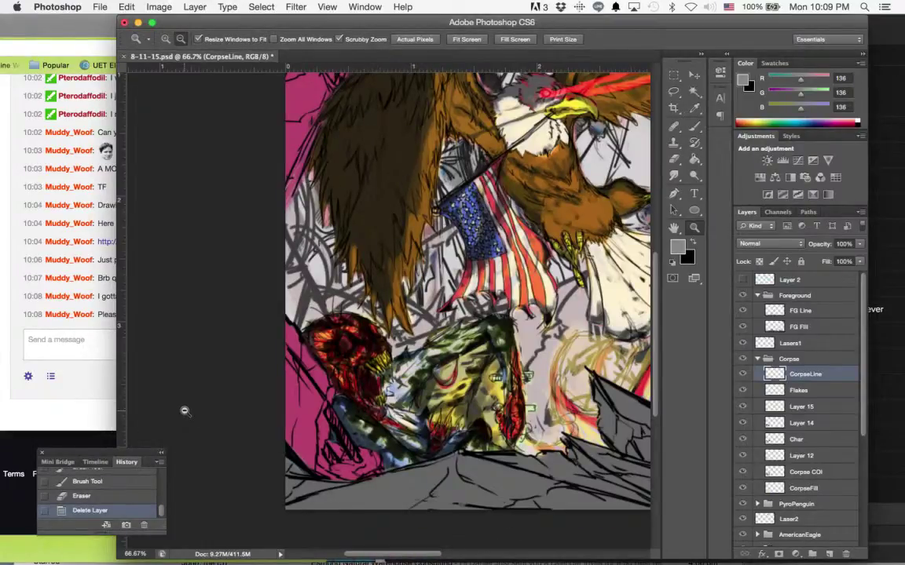
{"action": "key", "text": "XF86AudioRaiseVolume"}
- Add a new layer above CorpseLine in the Corpse group and activate the Brush tool
{"action": "left_click", "coordinate": [439, 373]}
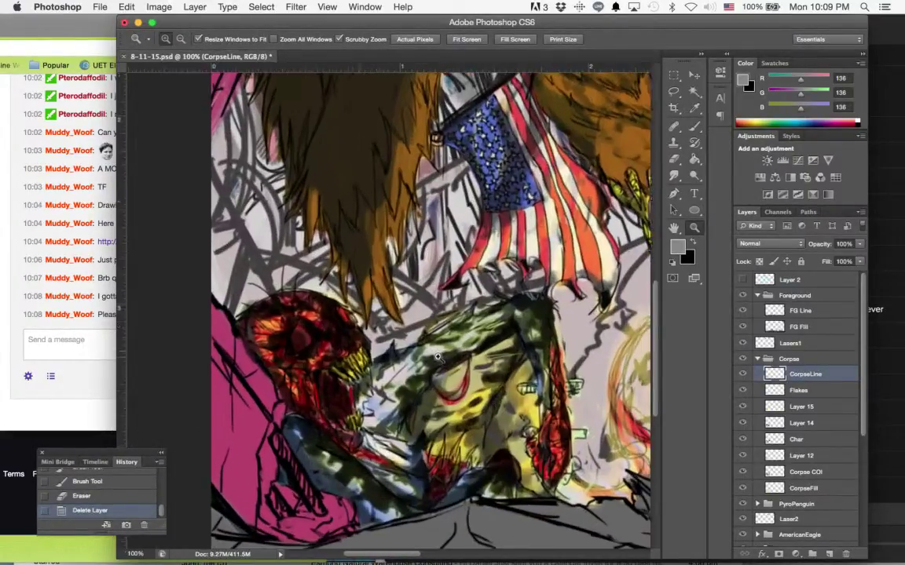
{"action": "left_click", "coordinate": [463, 367], "text": "alt"}
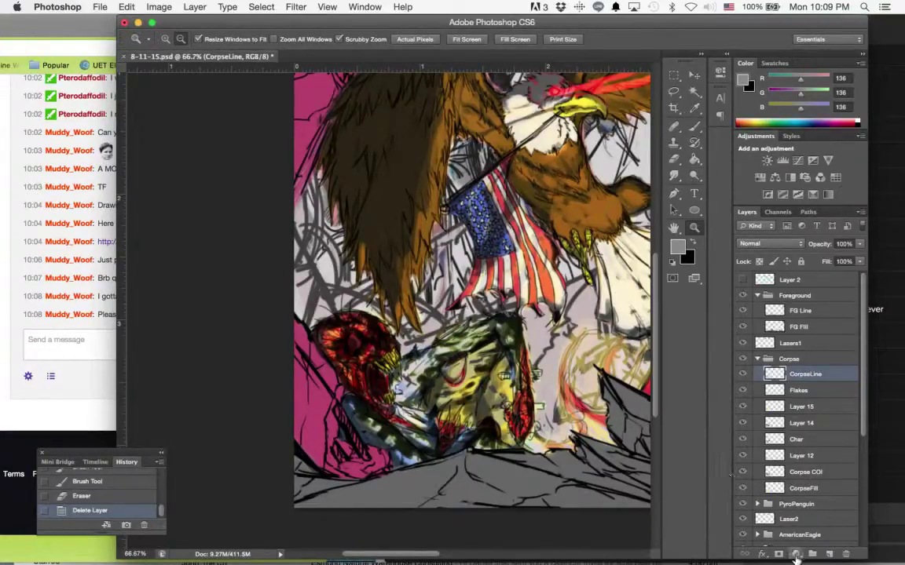
{"action": "left_click", "coordinate": [829, 553]}
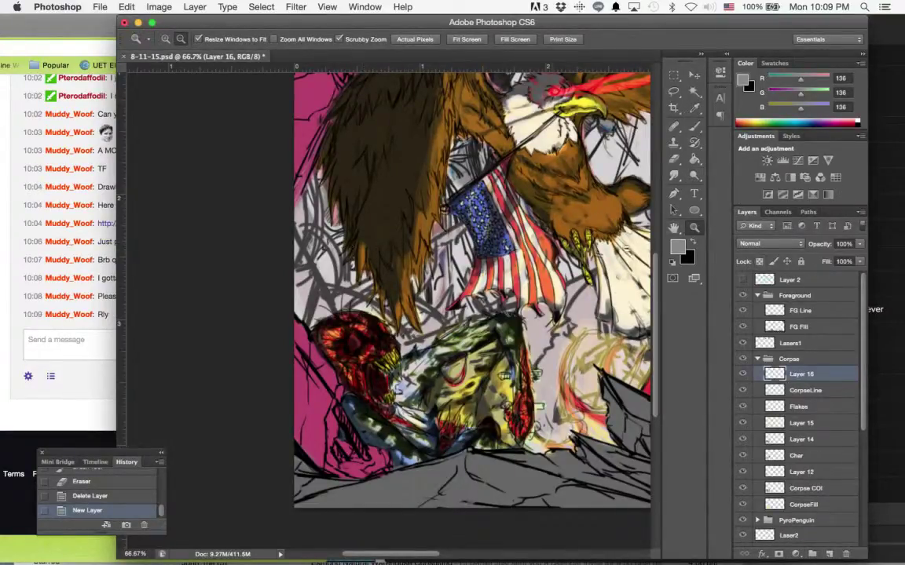
{"action": "key", "text": "b"}
- Try the Multiply blending mode on Layer 16 and return it to Normal
{"action": "left_click", "coordinate": [781, 246]}
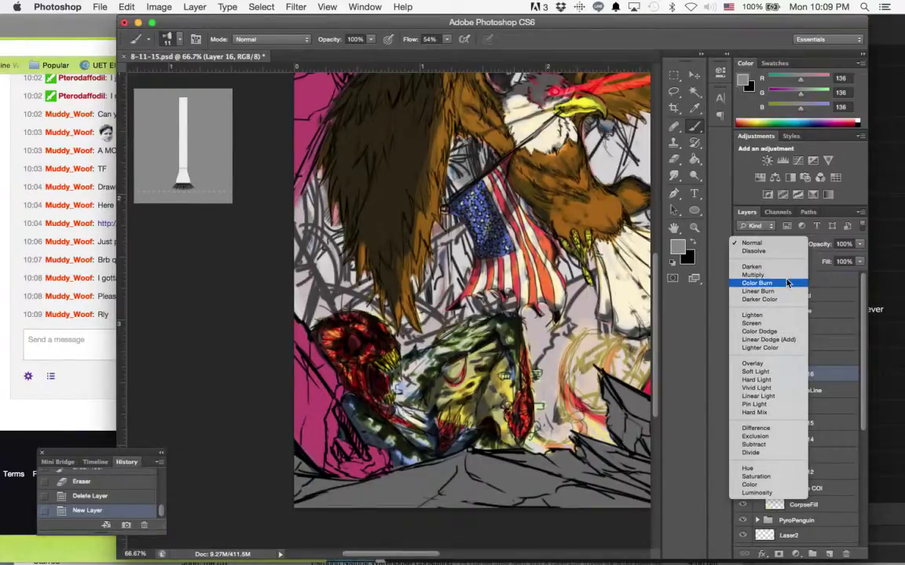
{"action": "left_click", "coordinate": [786, 275]}
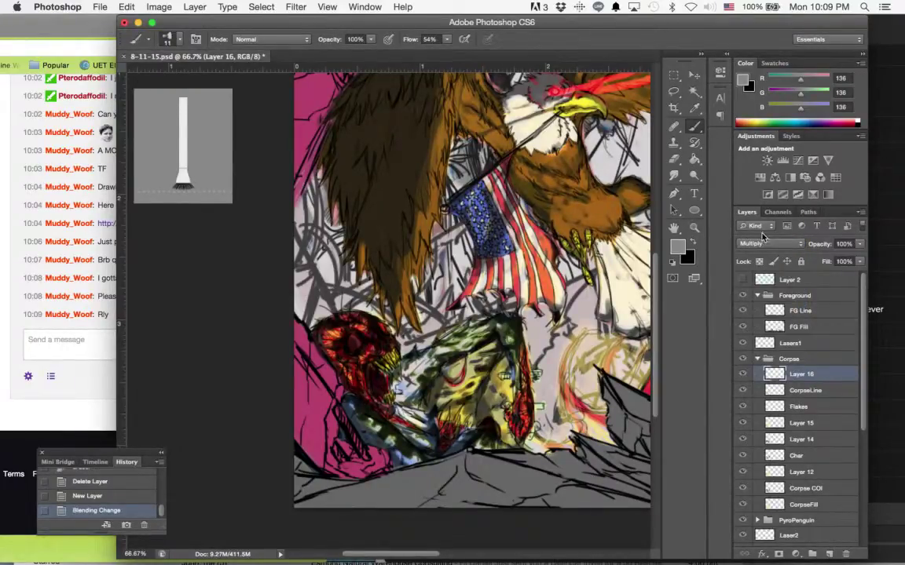
{"action": "left_click", "coordinate": [762, 242]}
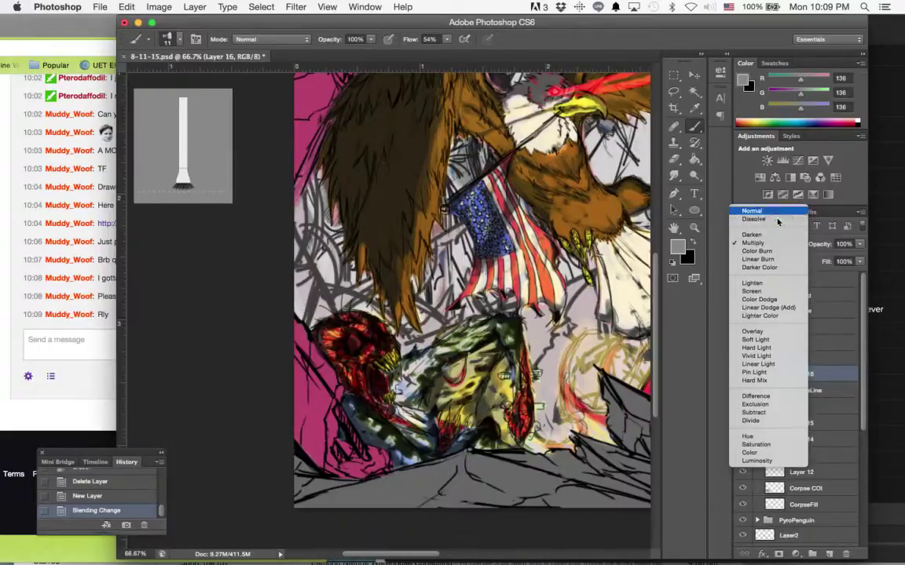
{"action": "left_click", "coordinate": [776, 212]}
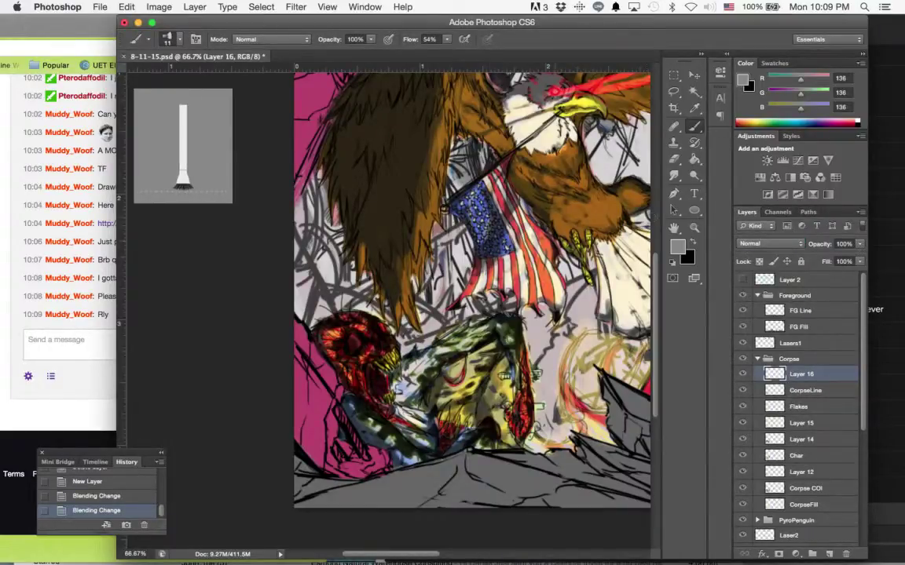
- Choose the soft round brush with 0% hardness and set its size to 28 px
{"action": "left_click", "coordinate": [166, 39]}
{"action": "left_click", "coordinate": [222, 134]}
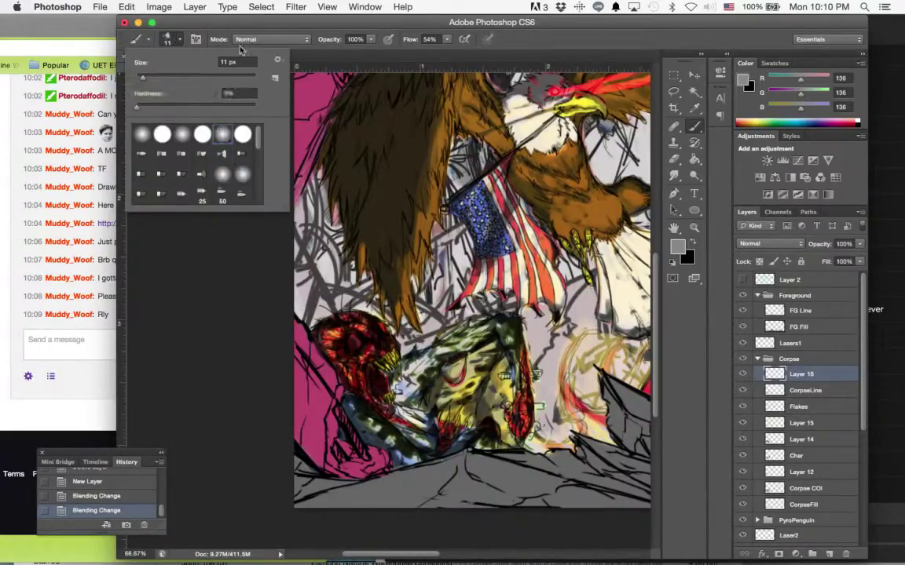
{"action": "left_click", "coordinate": [233, 22]}
{"action": "left_click", "coordinate": [179, 40]}
{"action": "left_click", "coordinate": [155, 77]}
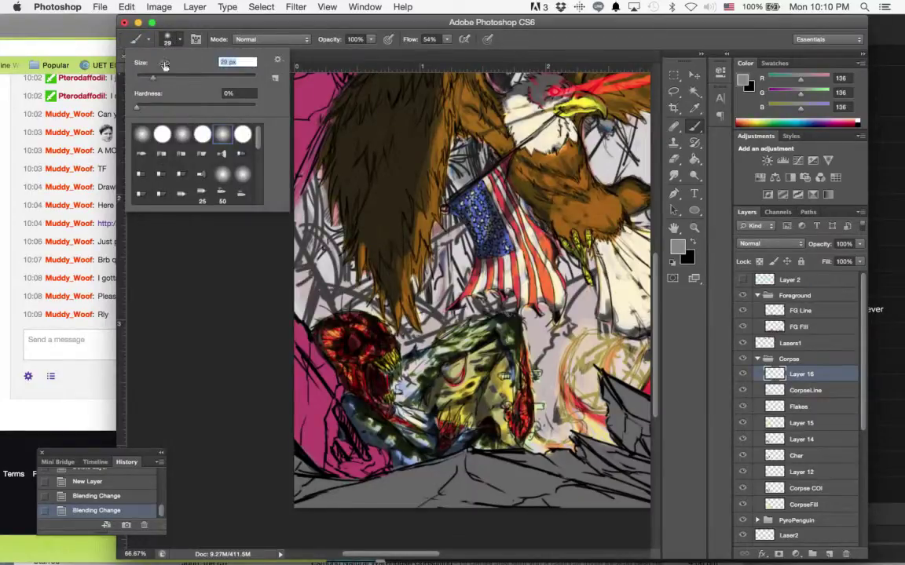
{"action": "left_click", "coordinate": [199, 25]}
- Paint grey smoke streaks on Layer 16 rising diagonally from the red skull's eye socket and jaw and across the green corpse
{"action": "left_click_drag", "start_coordinate": [354, 341], "coordinate": [448, 192]}
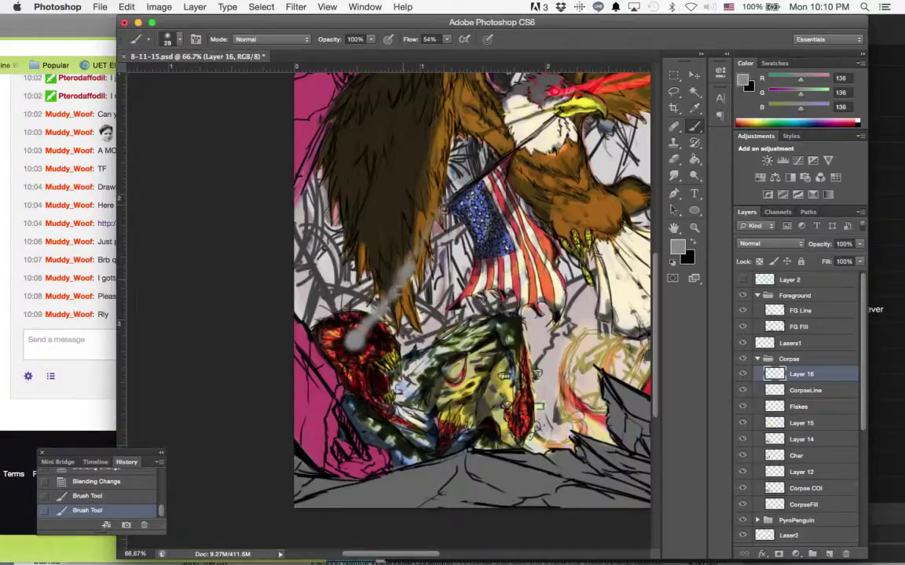
{"action": "left_click_drag", "start_coordinate": [385, 326], "coordinate": [418, 294]}
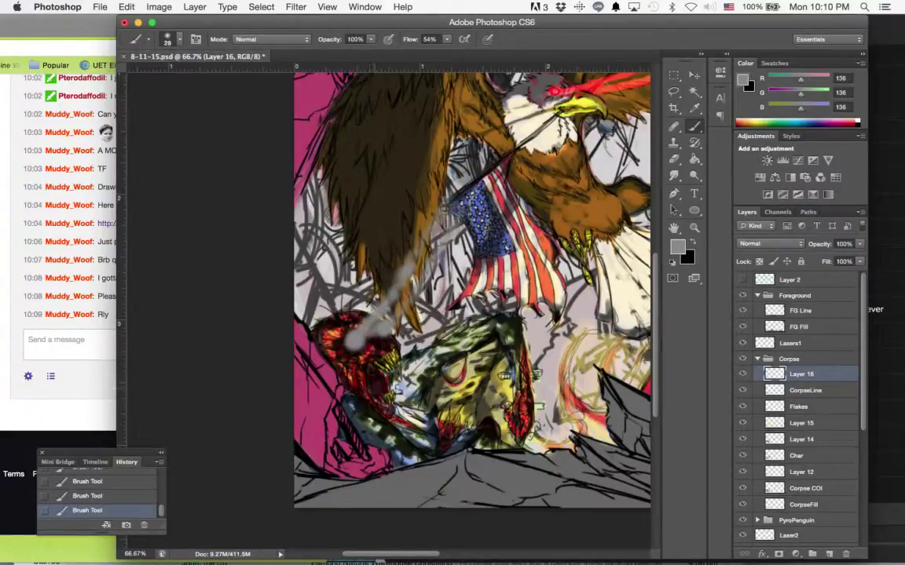
{"action": "mouse_move", "coordinate": [375, 385]}
{"action": "left_mouse_down"}
{"action": "mouse_move", "coordinate": [377, 393]}
{"action": "mouse_move", "coordinate": [395, 380]}
{"action": "mouse_move", "coordinate": [439, 323]}
{"action": "left_mouse_up"}
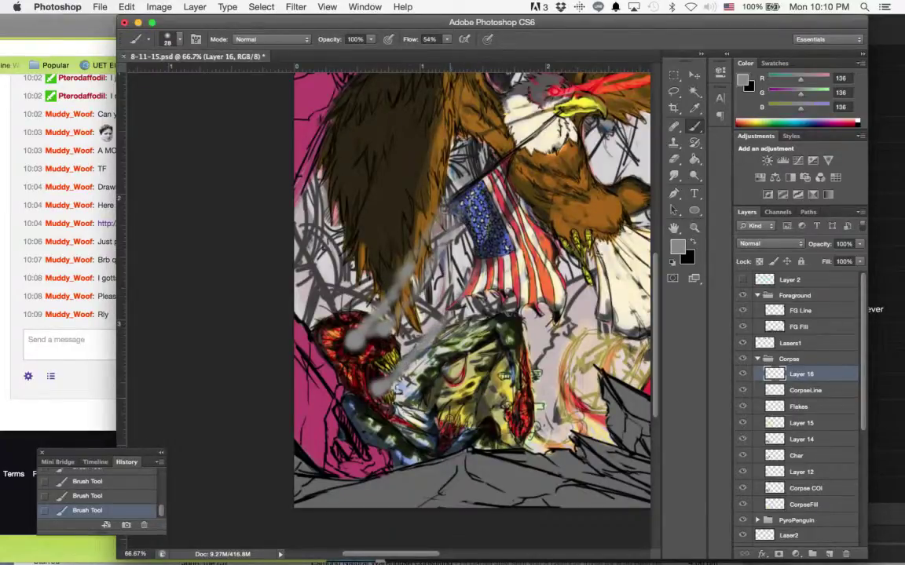
{"action": "left_click_drag", "start_coordinate": [416, 374], "coordinate": [429, 351]}
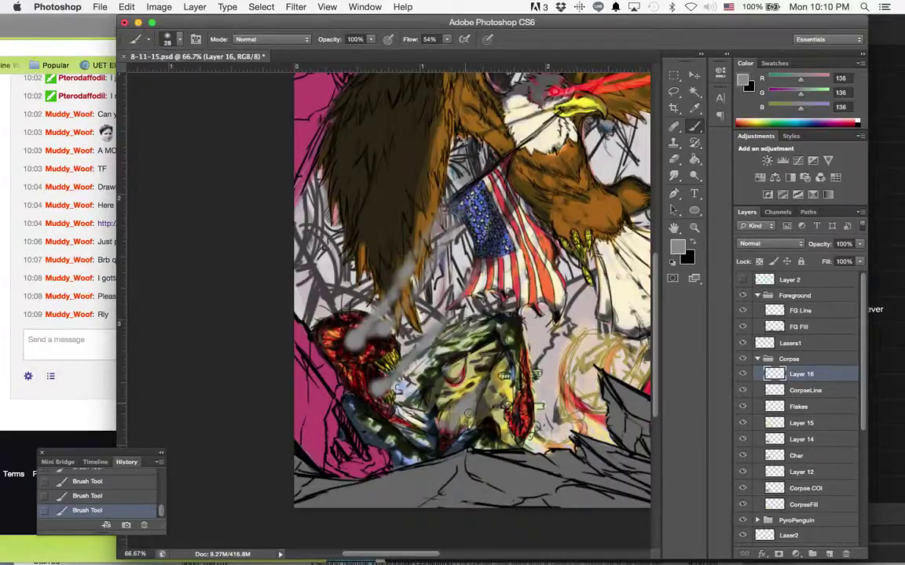
{"action": "left_click_drag", "start_coordinate": [478, 378], "coordinate": [516, 329]}
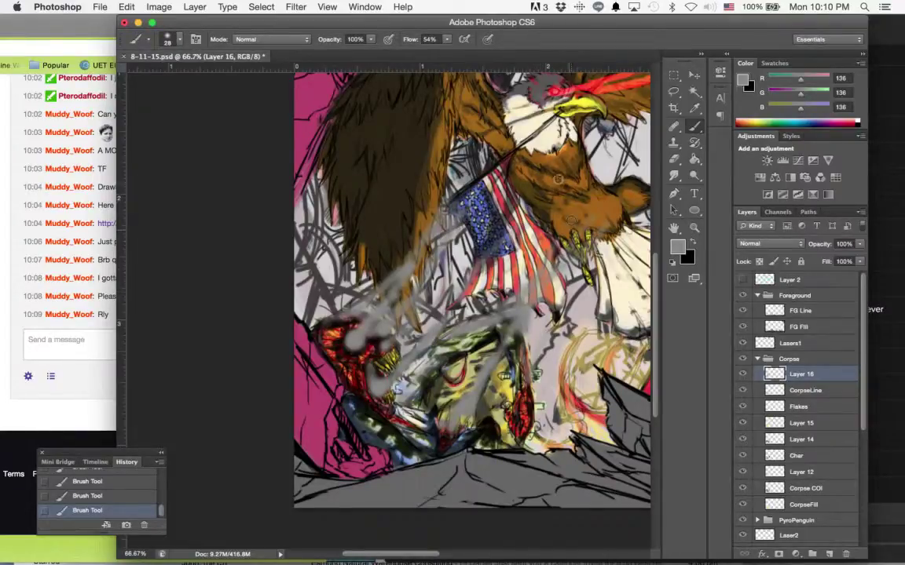
- Set the foreground colour to pale yellow fbe187 and brush highlights along the smoke streaks over both corpses
{"action": "scroll", "coordinate": [553, 229], "scroll_direction": "up", "scroll_amount": 2}
{"action": "scroll", "coordinate": [553, 229], "scroll_direction": "right", "scroll_amount": 3}
{"action": "left_click", "coordinate": [677, 247]}
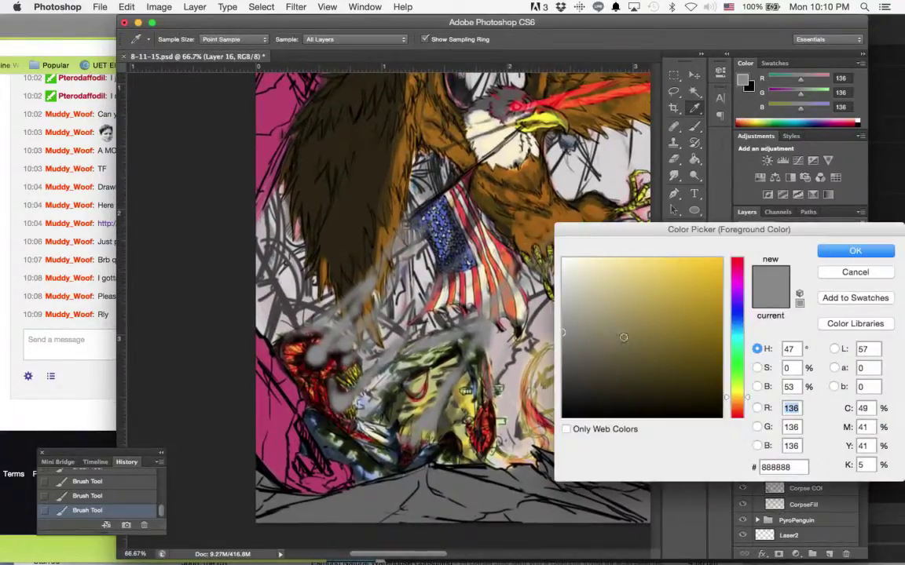
{"action": "left_click", "coordinate": [636, 259]}
{"action": "left_click", "coordinate": [855, 251]}
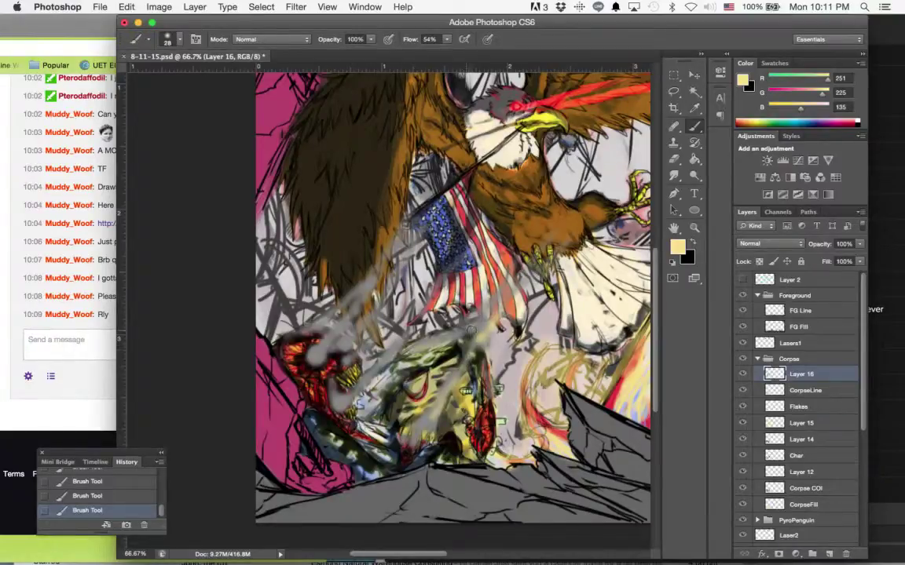
{"action": "left_click_drag", "start_coordinate": [374, 371], "coordinate": [409, 318]}
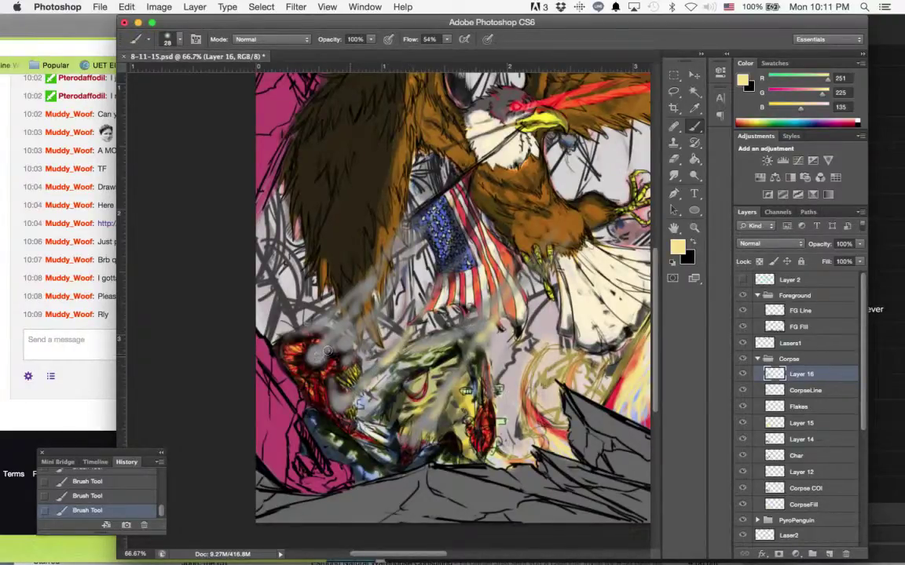
{"action": "left_click_drag", "start_coordinate": [322, 358], "coordinate": [395, 259]}
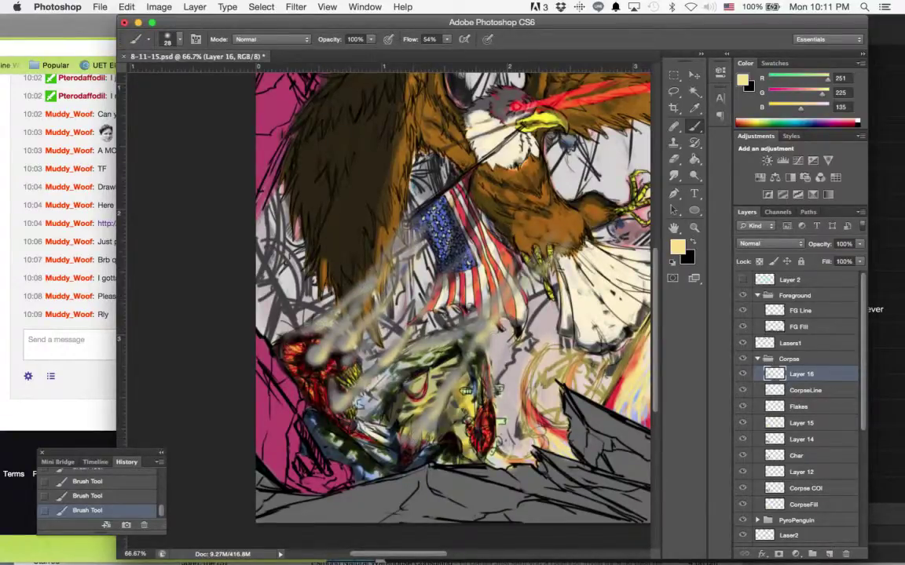
- Sample a dark grey from the artwork as the foreground colour and brush shading along the smoke streaks over both corpses
{"action": "key", "text": "i"}
{"action": "left_click", "coordinate": [677, 247]}
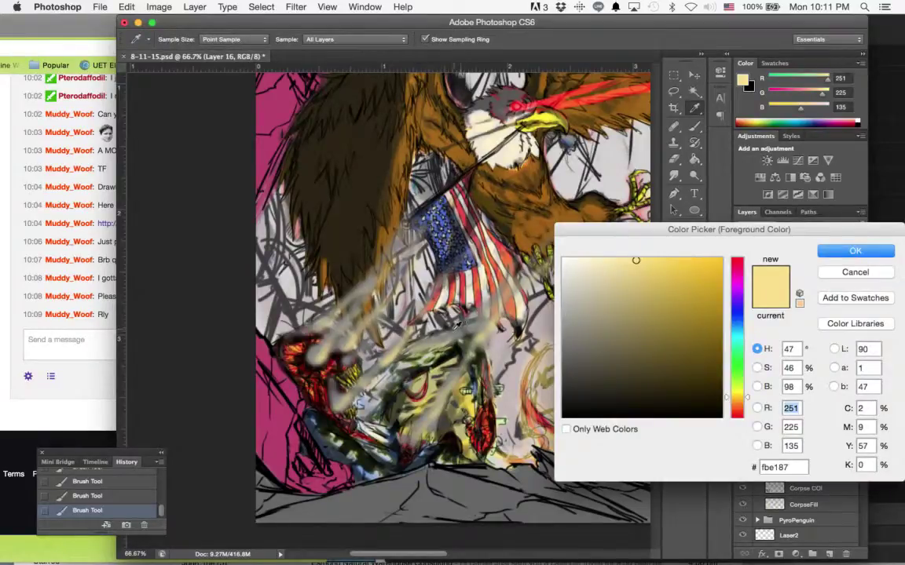
{"action": "left_click", "coordinate": [459, 329]}
{"action": "left_click", "coordinate": [855, 251]}
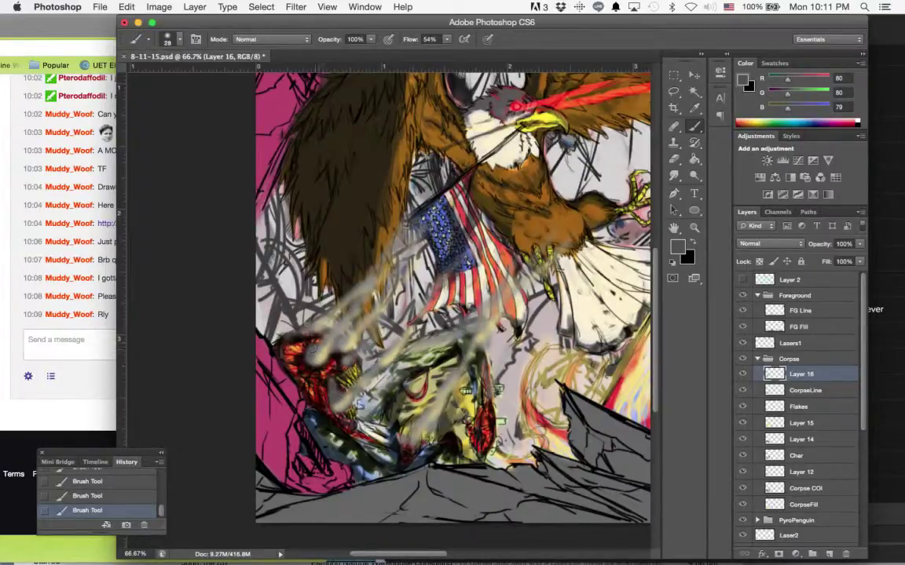
{"action": "left_click_drag", "start_coordinate": [303, 330], "coordinate": [424, 231]}
{"action": "mouse_move", "coordinate": [314, 323]}
{"action": "left_mouse_down"}
{"action": "mouse_move", "coordinate": [384, 313]}
{"action": "mouse_move", "coordinate": [445, 284]}
{"action": "left_mouse_up"}
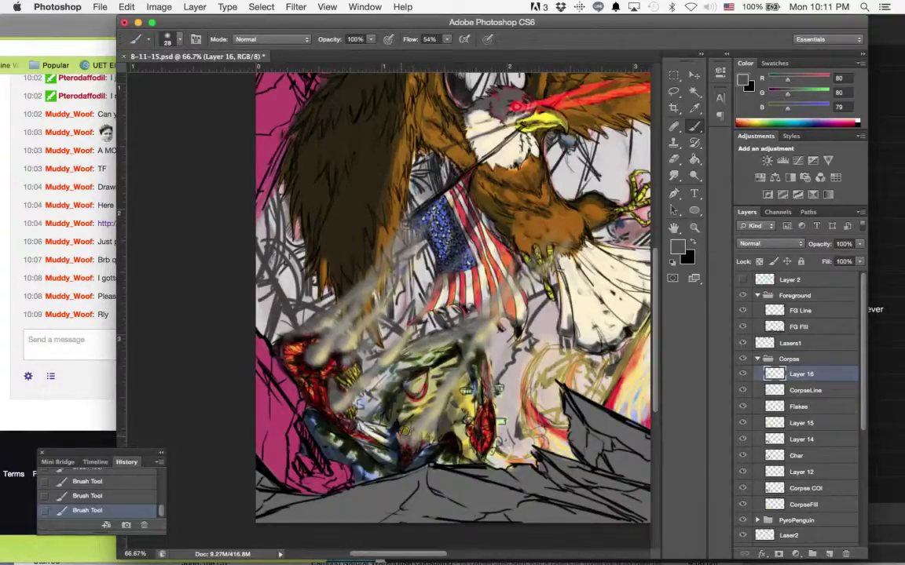
{"action": "mouse_move", "coordinate": [405, 432]}
{"action": "left_mouse_down"}
{"action": "mouse_move", "coordinate": [418, 442]}
{"action": "mouse_move", "coordinate": [429, 424]}
{"action": "mouse_move", "coordinate": [426, 434]}
{"action": "left_mouse_up"}
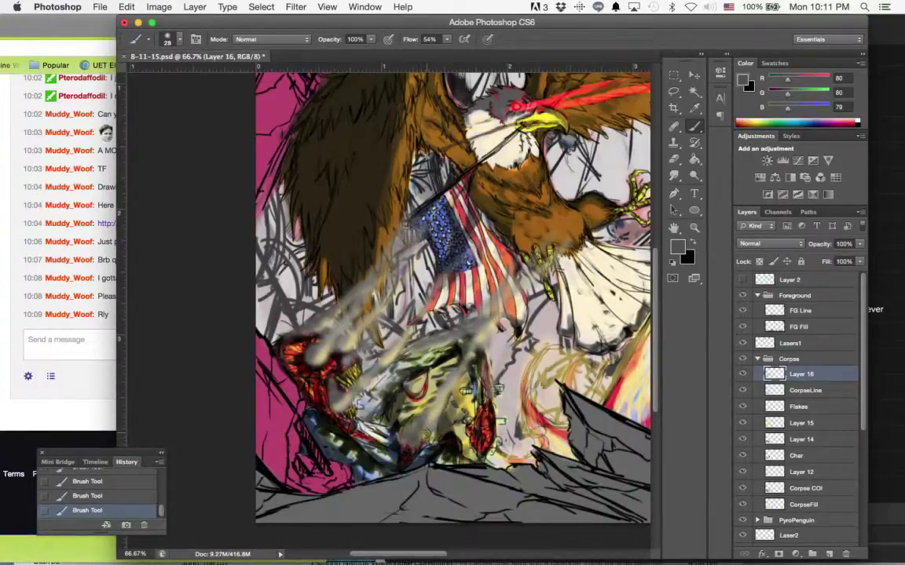
{"action": "mouse_move", "coordinate": [385, 389]}
{"action": "left_mouse_down"}
{"action": "mouse_move", "coordinate": [387, 366]}
{"action": "mouse_move", "coordinate": [436, 282]}
{"action": "mouse_move", "coordinate": [425, 311]}
{"action": "left_mouse_up"}
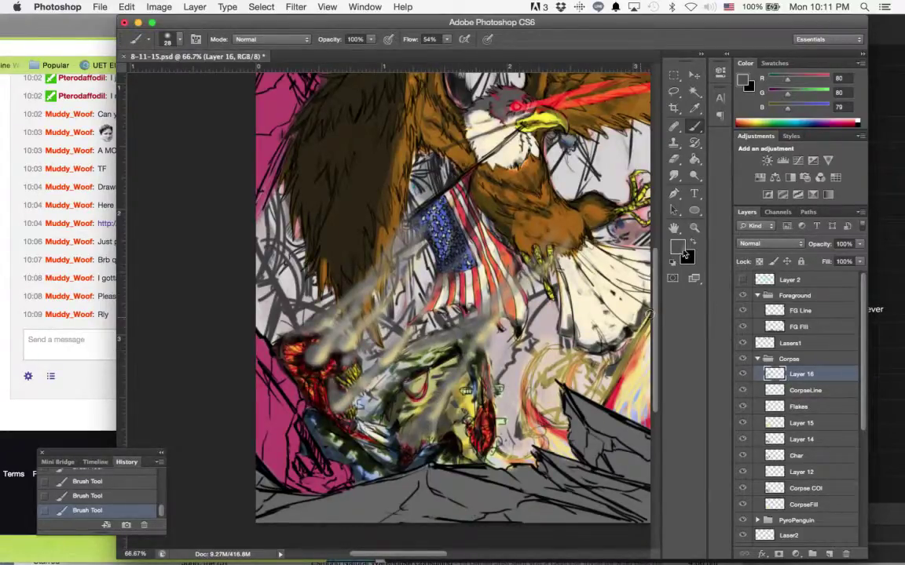
- Set the foreground colour to dark grey 262626 and the brush size to 10 px
{"action": "left_click", "coordinate": [680, 246]}
{"action": "left_click", "coordinate": [562, 395]}
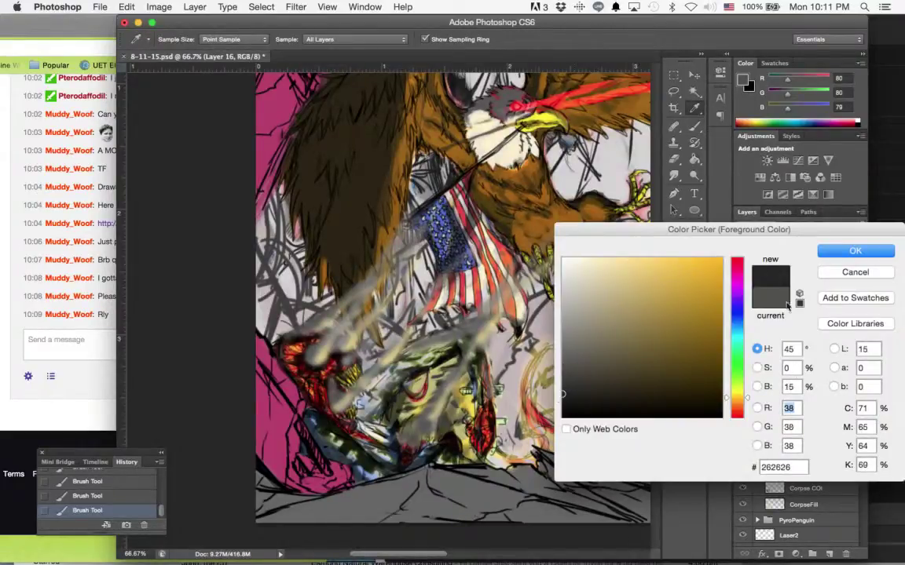
{"action": "left_click", "coordinate": [854, 251]}
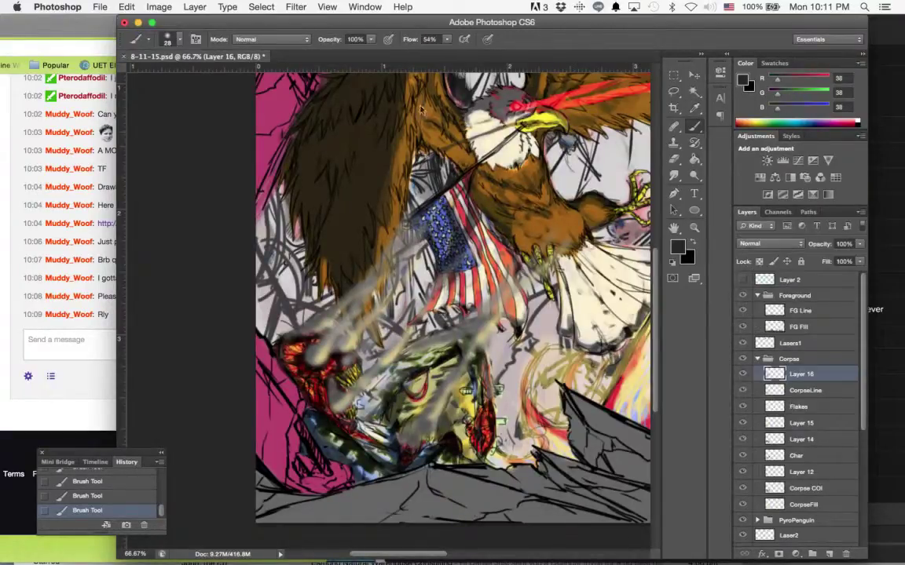
{"action": "left_click", "coordinate": [178, 40]}
{"action": "left_click_drag", "start_coordinate": [151, 77], "coordinate": [142, 77]}
{"action": "left_click_drag", "start_coordinate": [177, 22], "coordinate": [180, 22]}
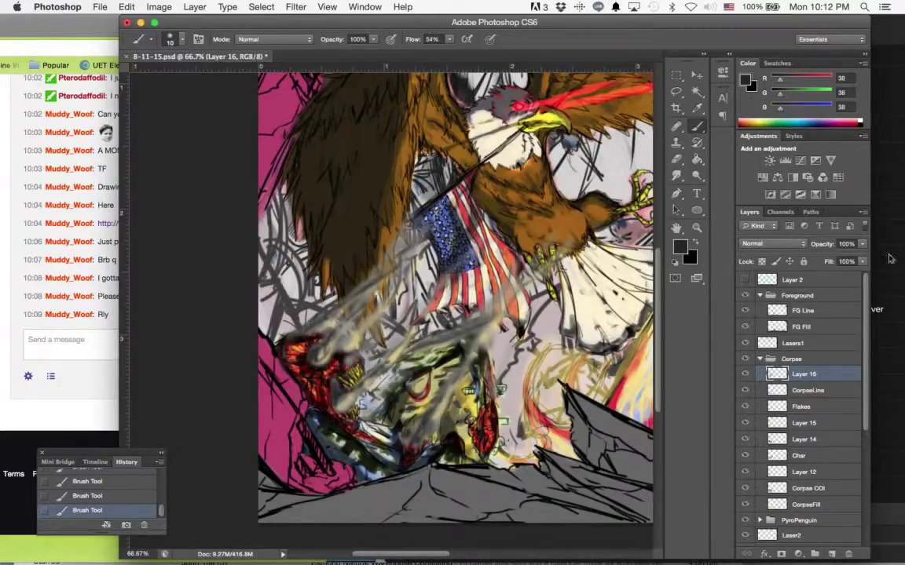
- Lower the opacity of Layer 16 to 39%
{"action": "left_click", "coordinate": [861, 243]}
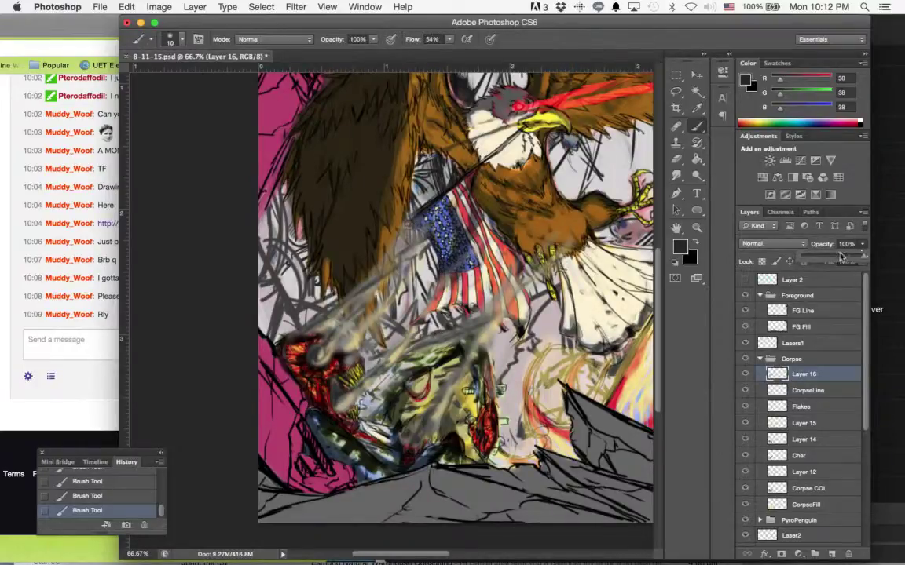
{"action": "left_click_drag", "start_coordinate": [841, 257], "coordinate": [825, 260]}
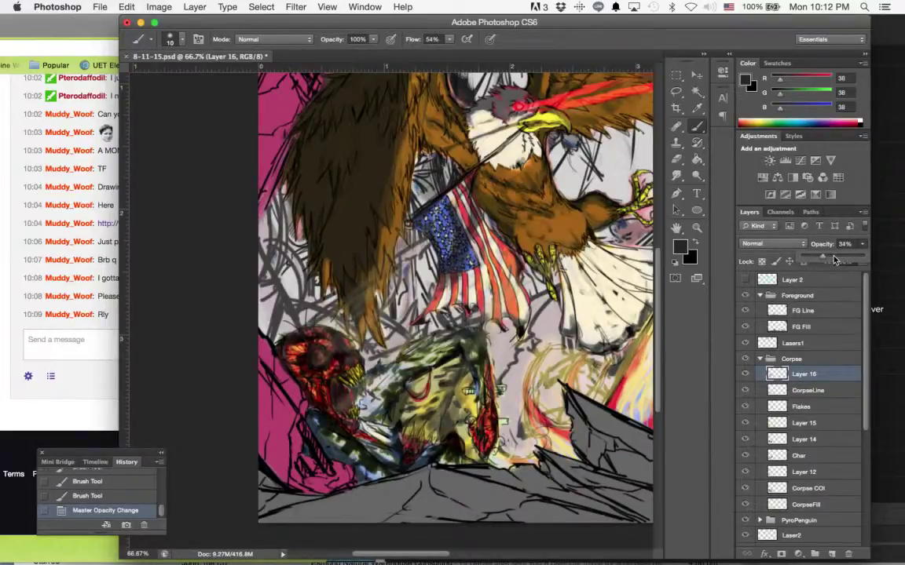
{"action": "left_click_drag", "start_coordinate": [818, 262], "coordinate": [824, 260]}
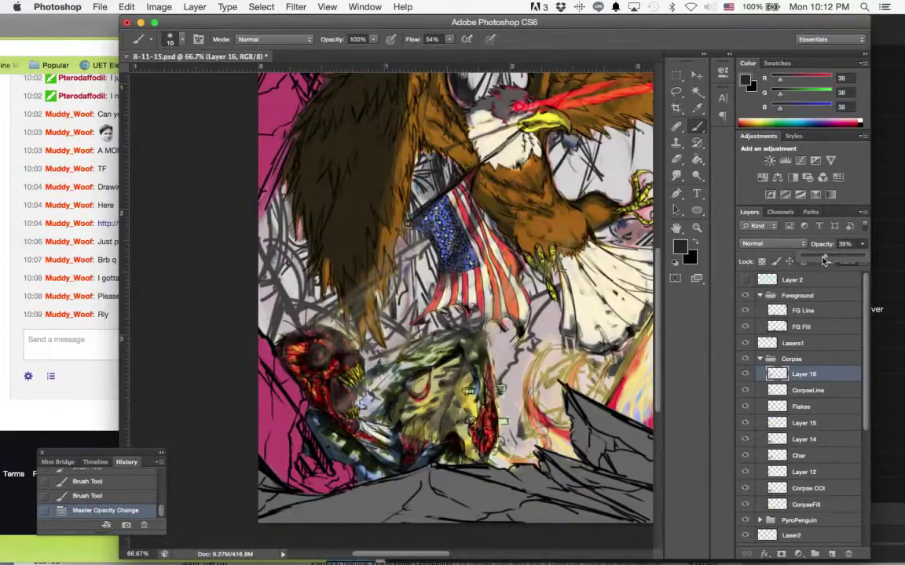
- Examine the faded smoke over the corpses, both up close and within the whole illustration
{"action": "left_click", "coordinate": [696, 228]}
{"action": "left_click", "coordinate": [518, 278]}
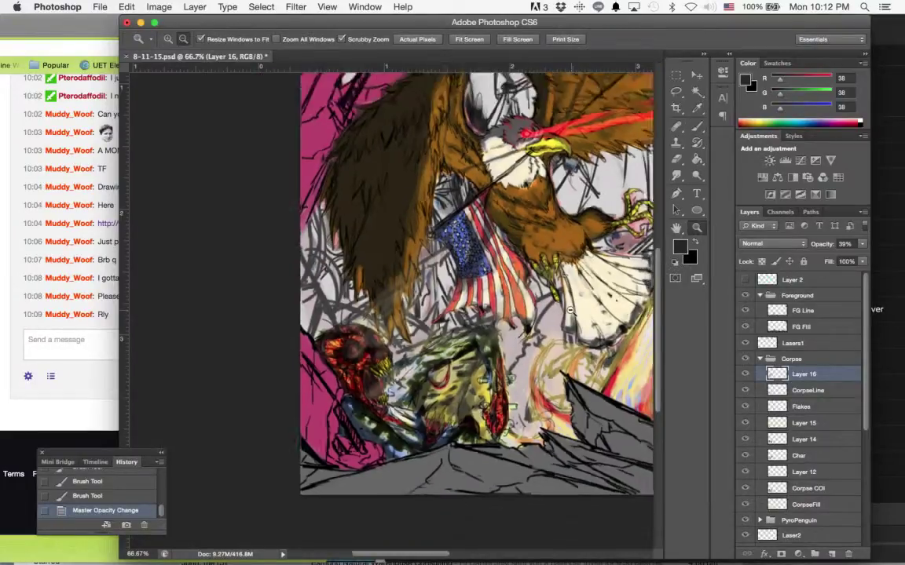
{"action": "left_click_drag", "start_coordinate": [414, 556], "coordinate": [439, 556]}
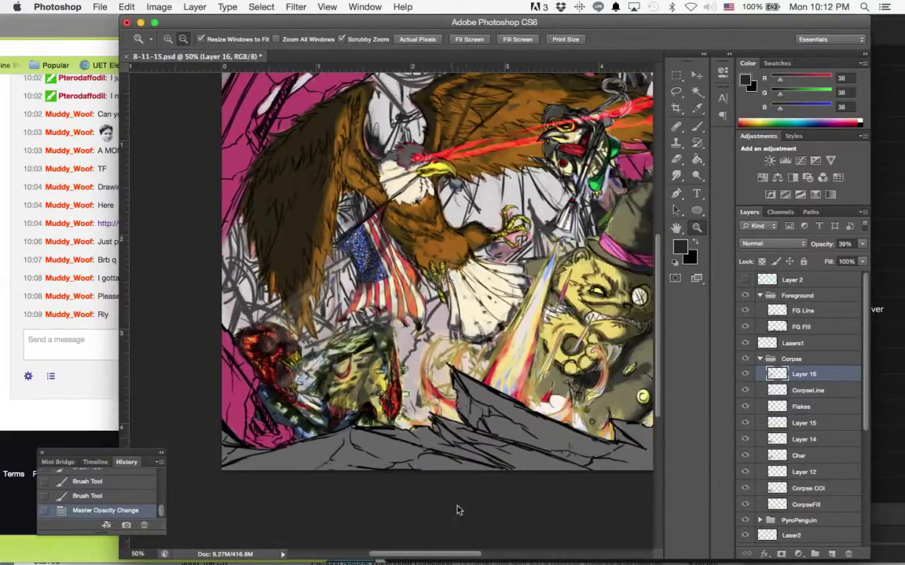
{"action": "left_click", "coordinate": [427, 331]}
{"action": "left_click", "coordinate": [361, 340], "text": "alt"}
{"action": "left_click", "coordinate": [360, 340], "text": "alt"}
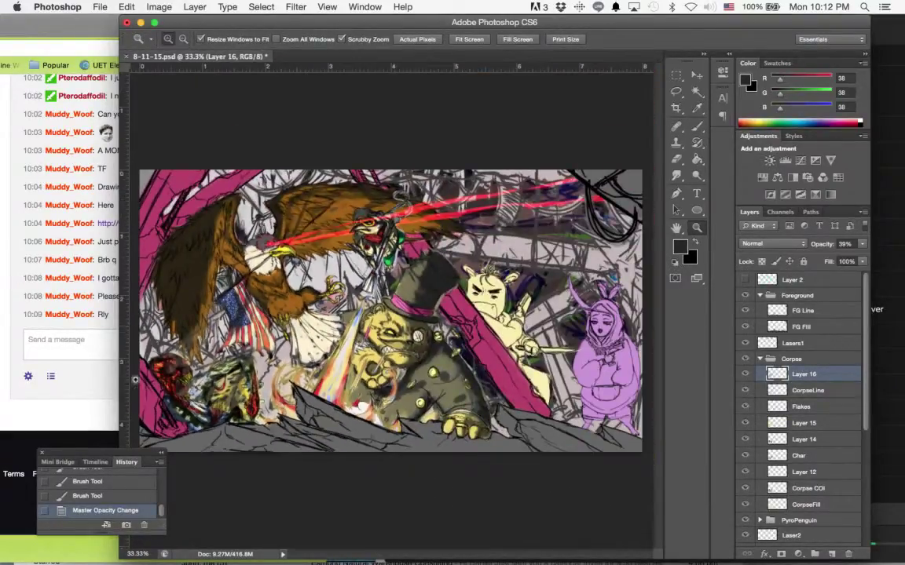
{"action": "left_click", "coordinate": [182, 375]}
{"action": "left_click", "coordinate": [182, 374]}
{"action": "left_click", "coordinate": [386, 354], "text": "alt"}
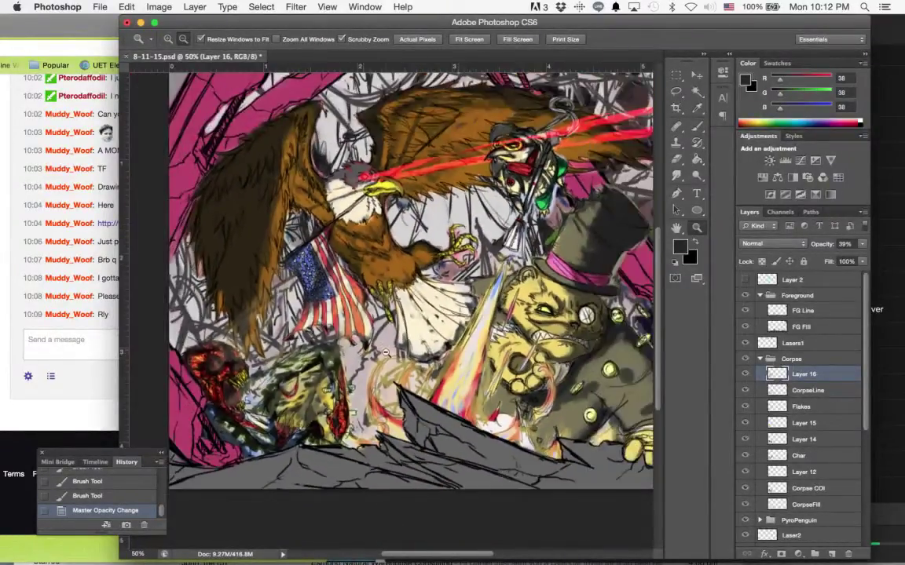
{"action": "left_click", "coordinate": [314, 348]}
{"action": "left_click", "coordinate": [315, 349]}
{"action": "left_click", "coordinate": [314, 349], "text": "alt"}
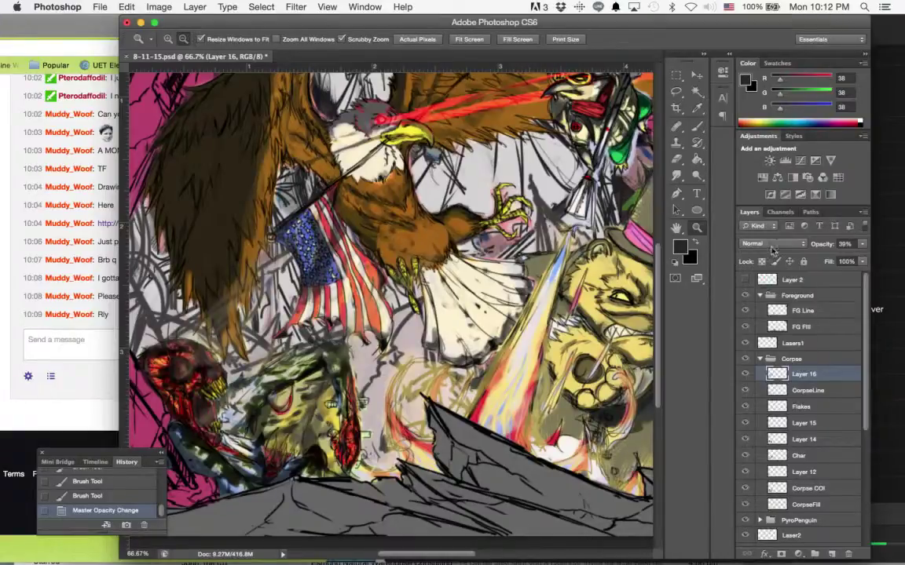
- Set Layer 16 to the Multiply blending mode and its opacity to 67%
{"action": "left_click", "coordinate": [774, 244]}
{"action": "left_click", "coordinate": [776, 275]}
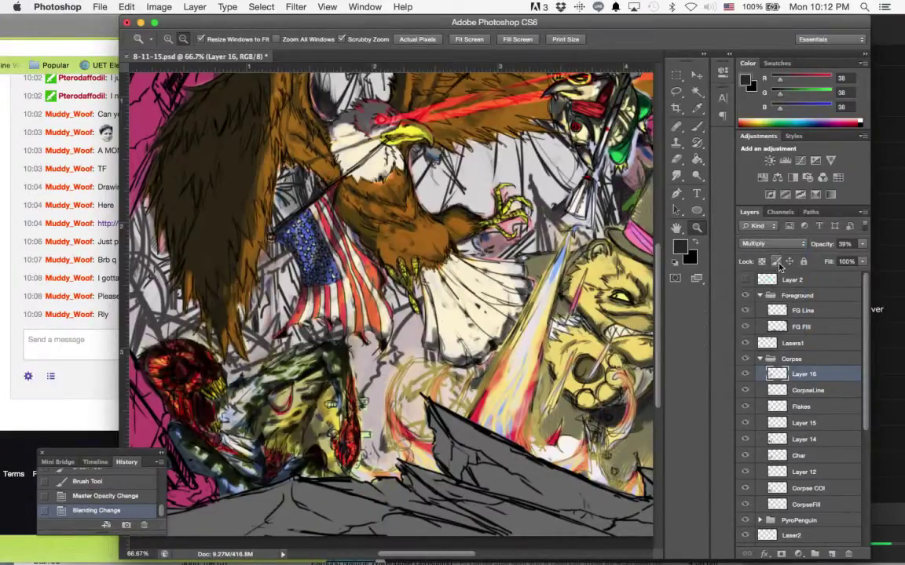
{"action": "left_click", "coordinate": [861, 244]}
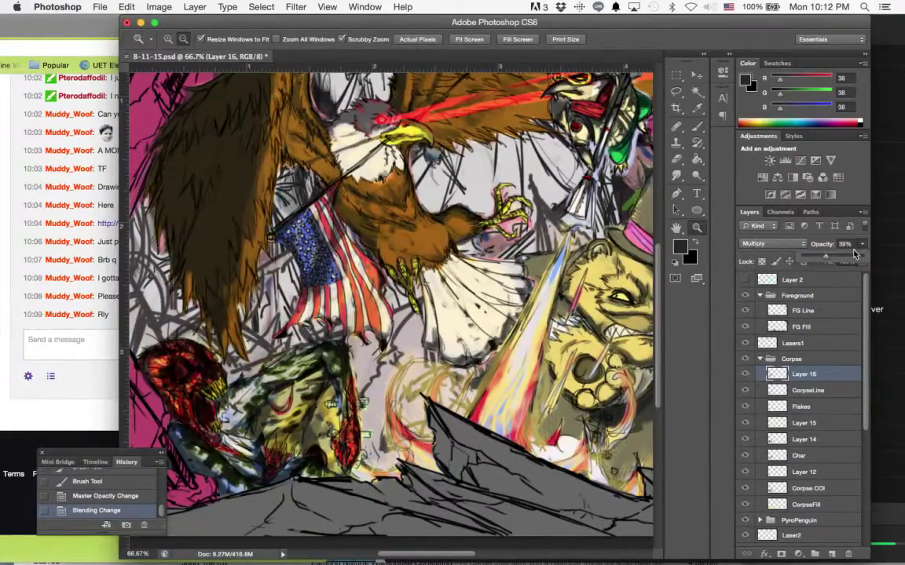
{"action": "left_click", "coordinate": [854, 256]}
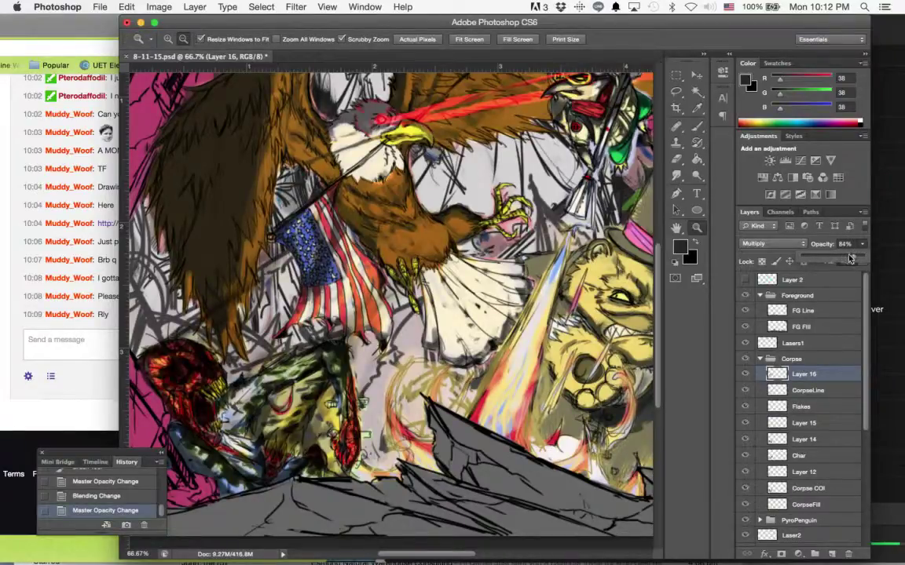
- Try the Color Burn, Darker Color and Hard Light blending modes on Layer 16
{"action": "left_click", "coordinate": [765, 244]}
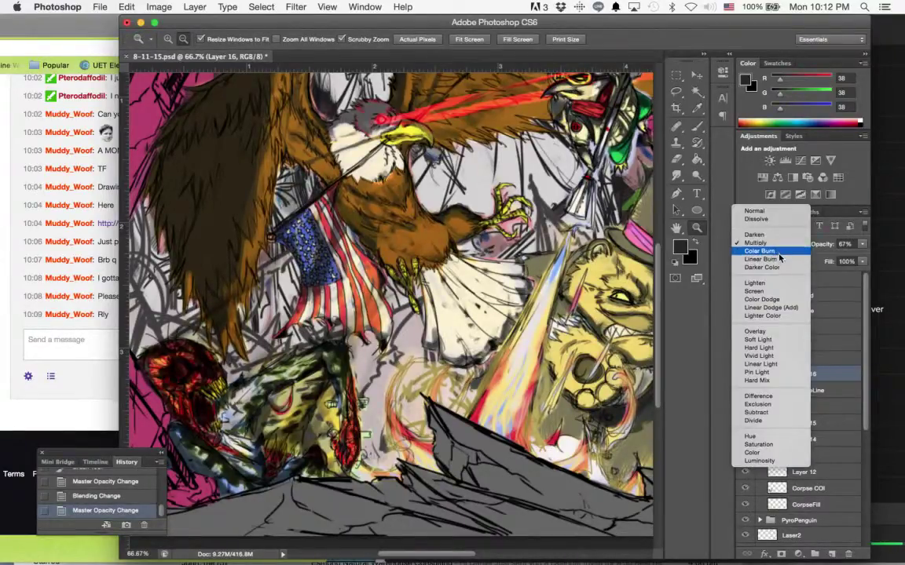
{"action": "left_click", "coordinate": [773, 245]}
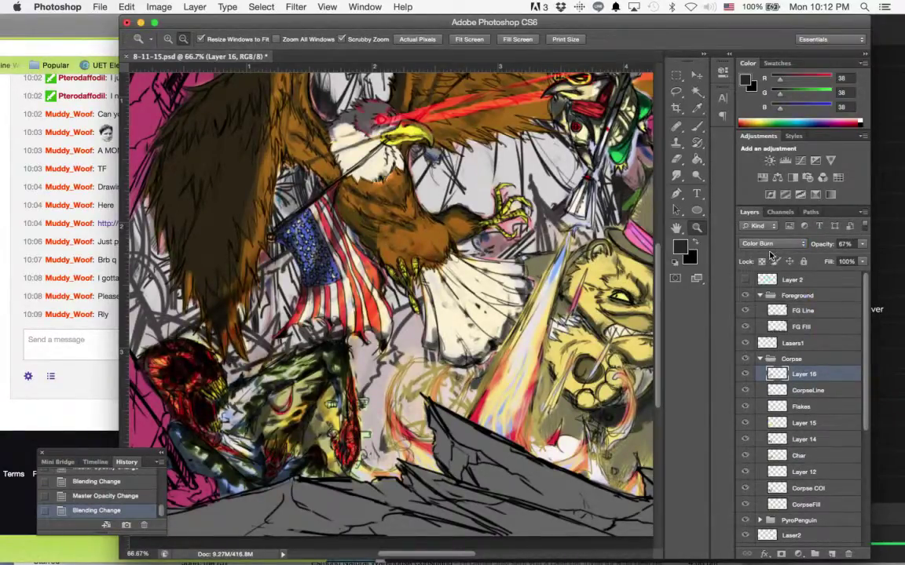
{"action": "left_click", "coordinate": [766, 243]}
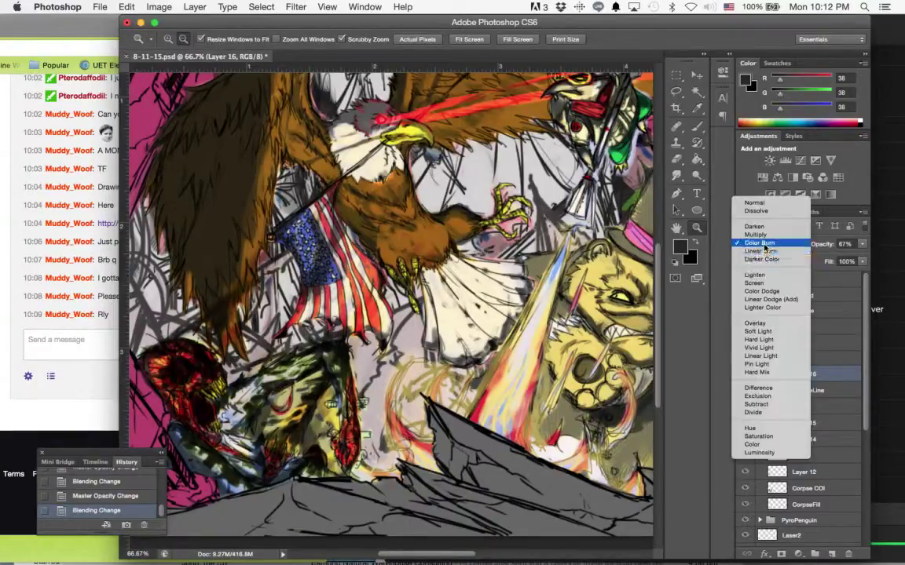
{"action": "left_click", "coordinate": [765, 258]}
{"action": "left_click", "coordinate": [767, 244]}
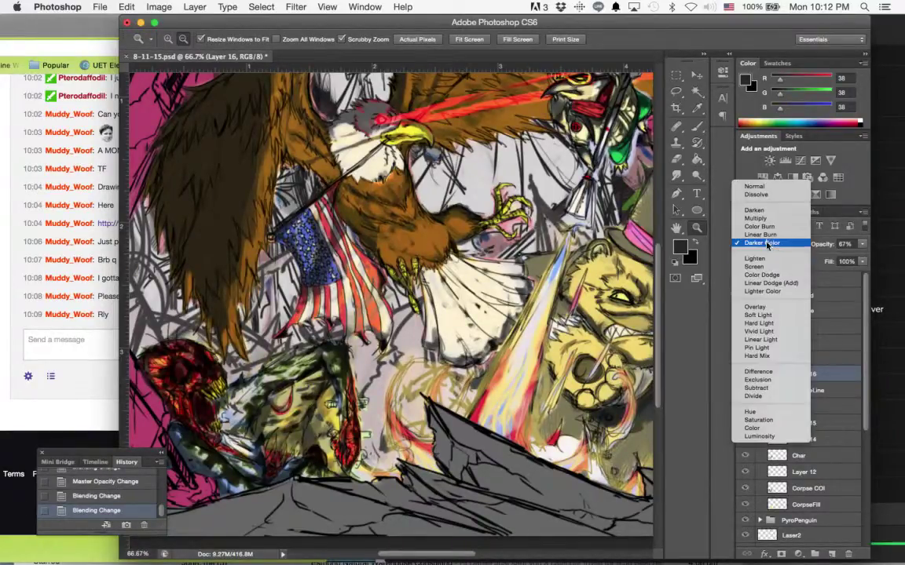
{"action": "left_click", "coordinate": [772, 324]}
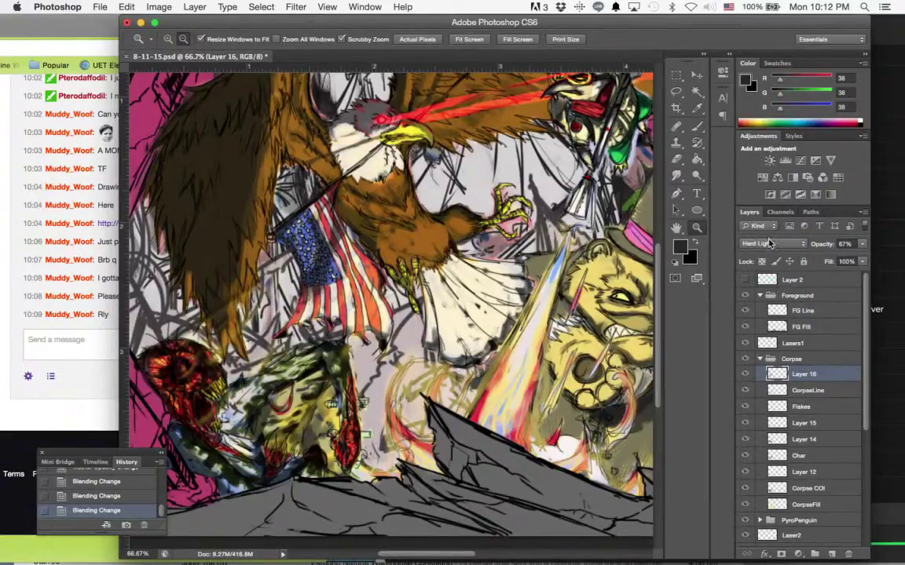
- Try the Soft Light, Overlay and Color Dodge blending modes on Layer 16
{"action": "left_click", "coordinate": [770, 244]}
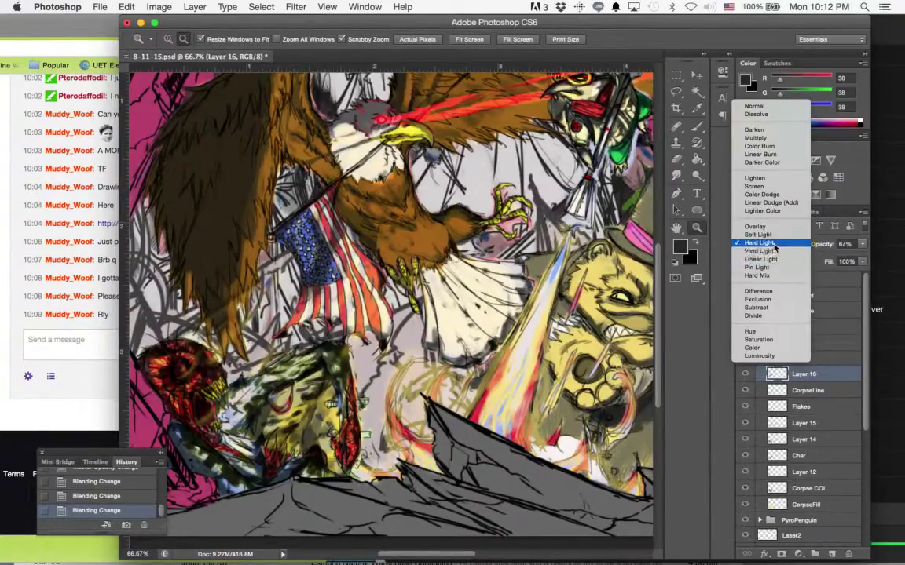
{"action": "left_click", "coordinate": [775, 235]}
{"action": "left_click", "coordinate": [776, 238]}
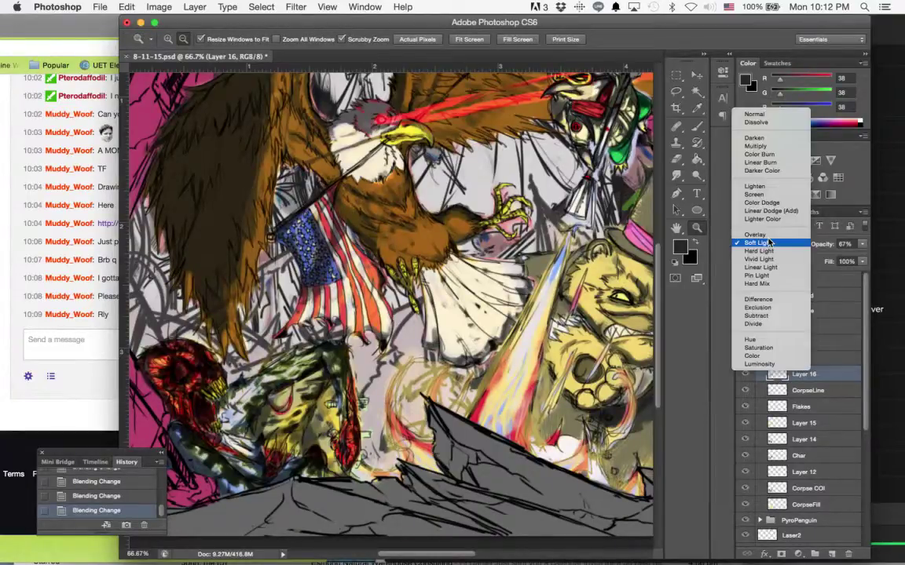
{"action": "left_click", "coordinate": [769, 235]}
{"action": "left_click", "coordinate": [769, 240]}
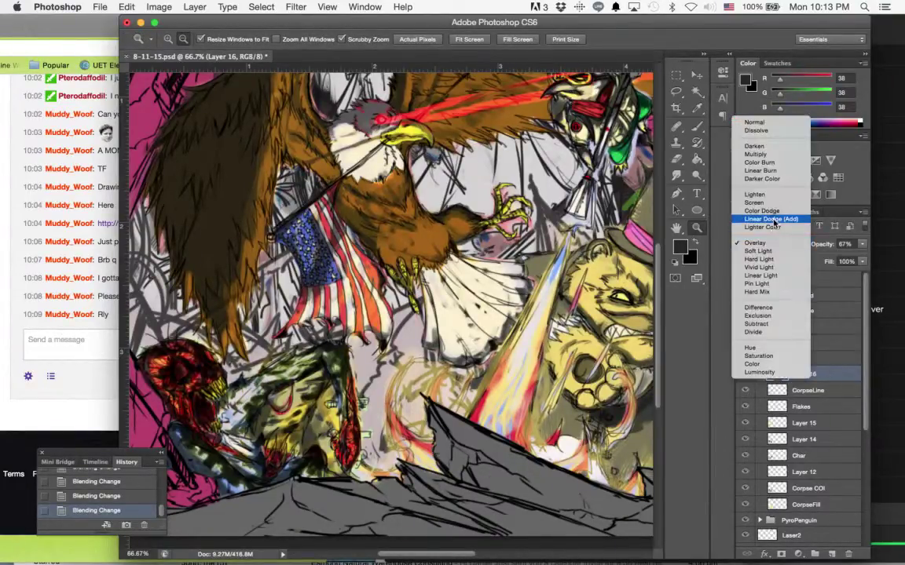
{"action": "left_click", "coordinate": [777, 226]}
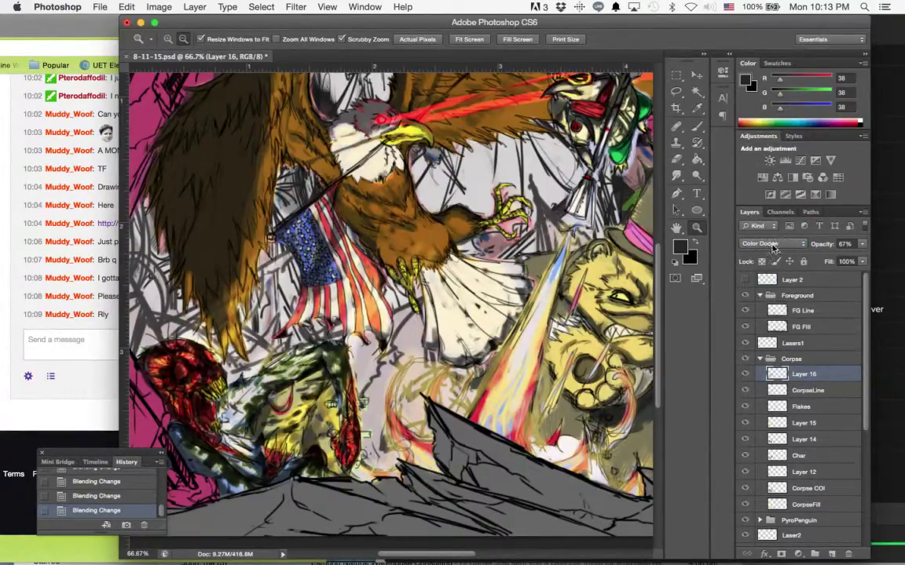
- Set the blending mode of Layer 16 to Lighten
{"action": "left_click", "coordinate": [775, 244]}
{"action": "left_click", "coordinate": [756, 227]}
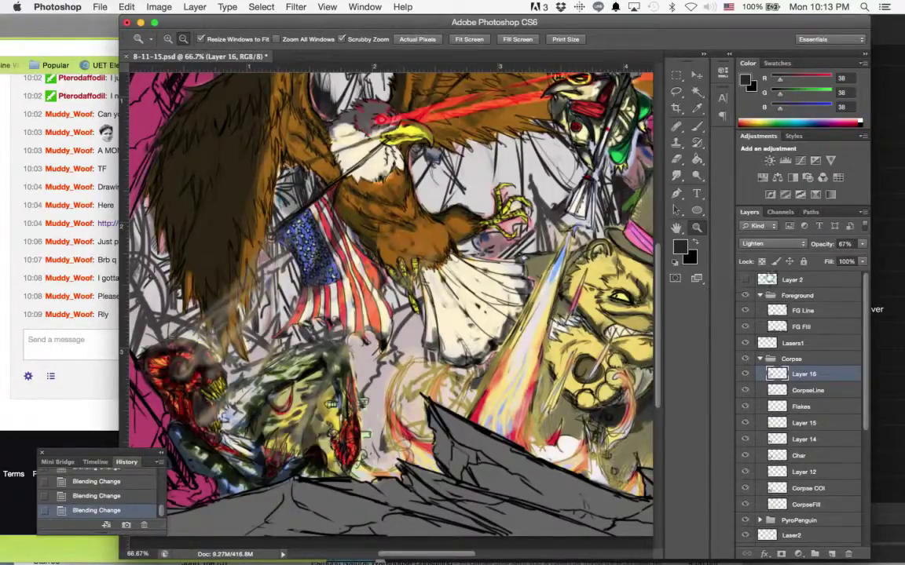
- Examine how the lightened smoke over the corpses reads within the whole illustration
{"action": "left_click", "coordinate": [527, 264]}
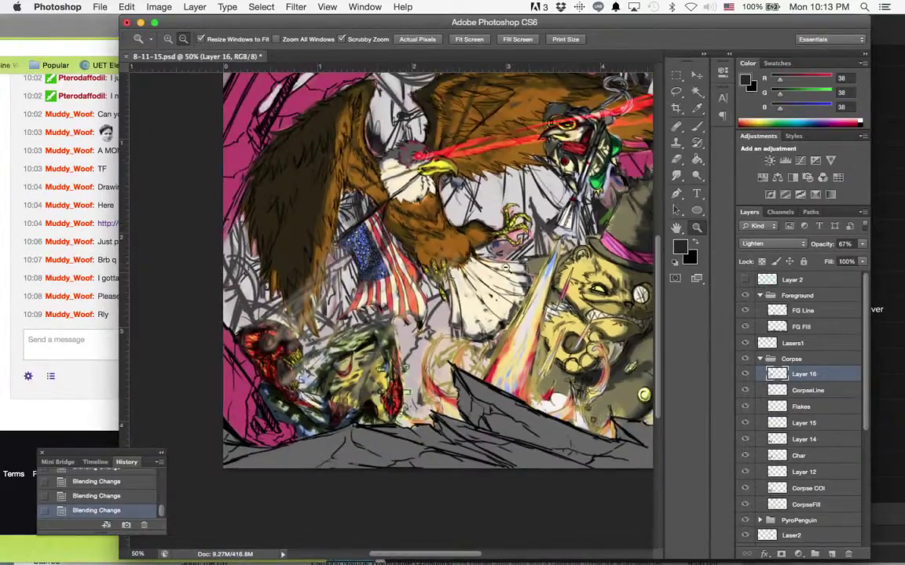
{"action": "left_click", "coordinate": [472, 274]}
{"action": "left_click", "coordinate": [250, 299], "text": "alt"}
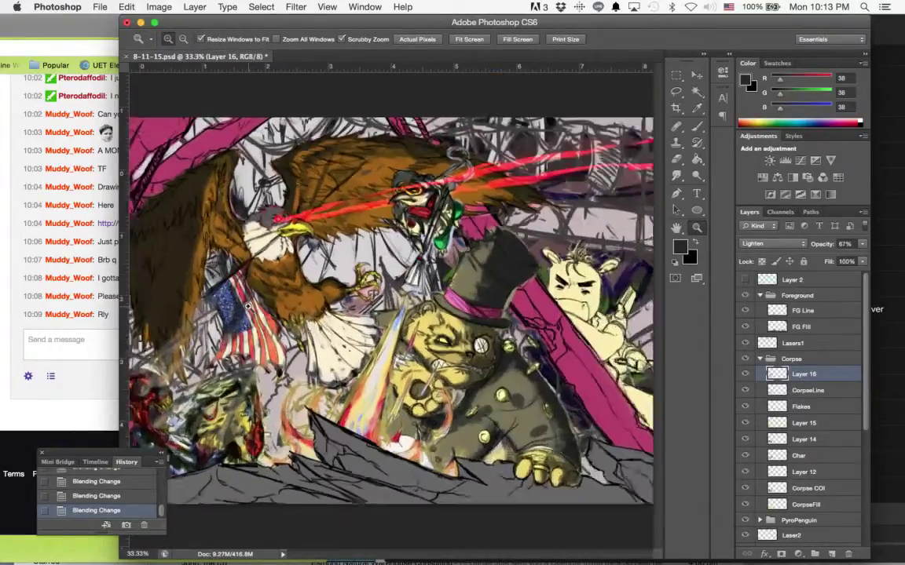
{"action": "left_click", "coordinate": [290, 331]}
{"action": "left_click", "coordinate": [170, 221]}
{"action": "left_click", "coordinate": [170, 221], "text": "alt"}
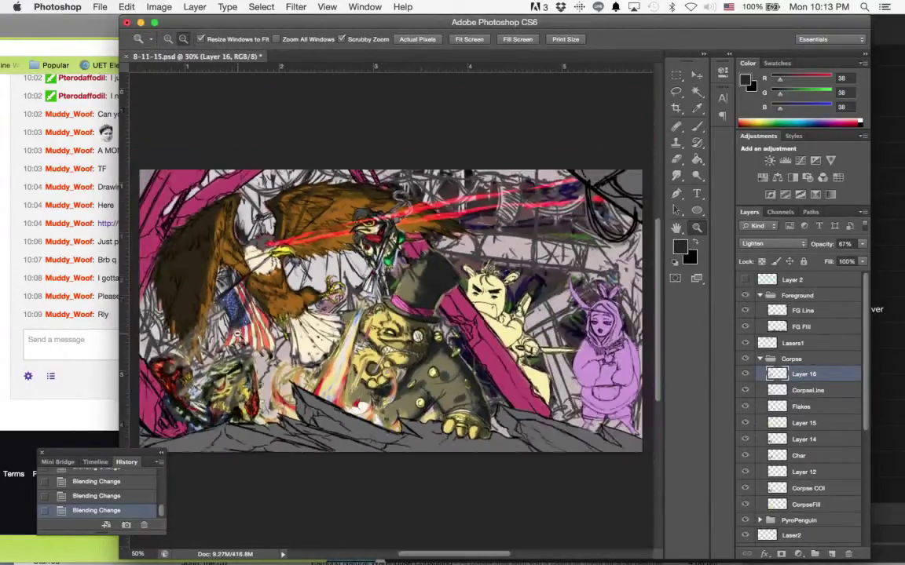
{"action": "left_click", "coordinate": [153, 230]}
{"action": "left_click", "coordinate": [280, 291], "text": "alt"}
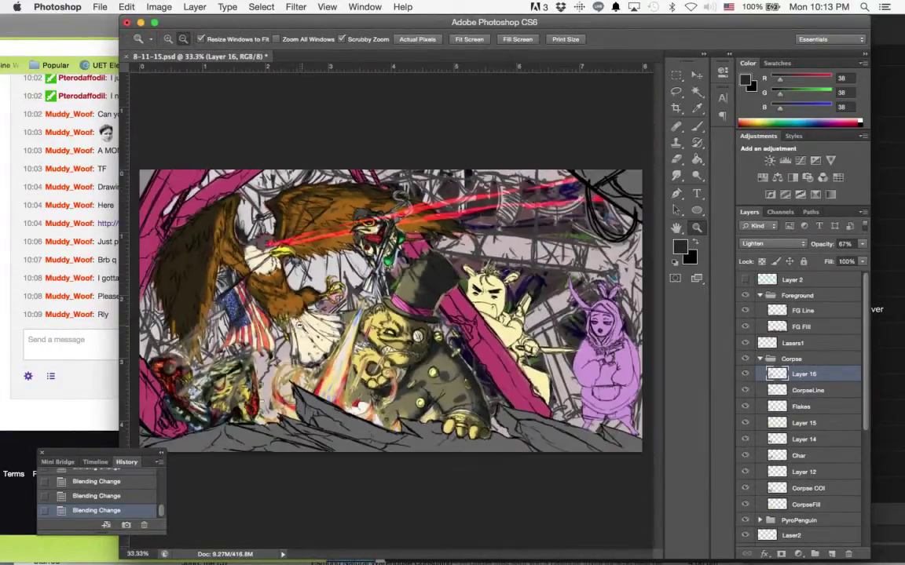
- Collapse the Corpse layer group
{"action": "left_click", "coordinate": [760, 359]}
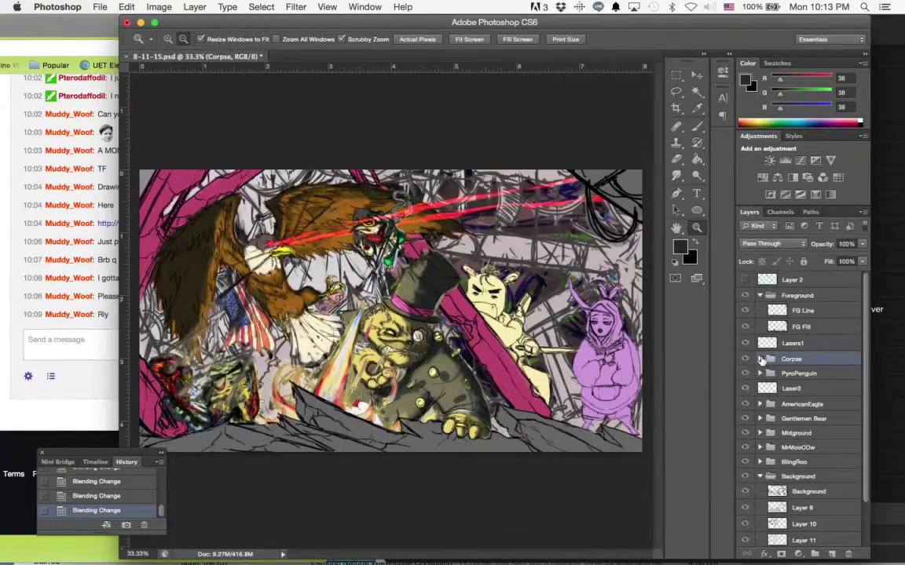
{"action": "left_click", "coordinate": [368, 318], "text": "alt"}
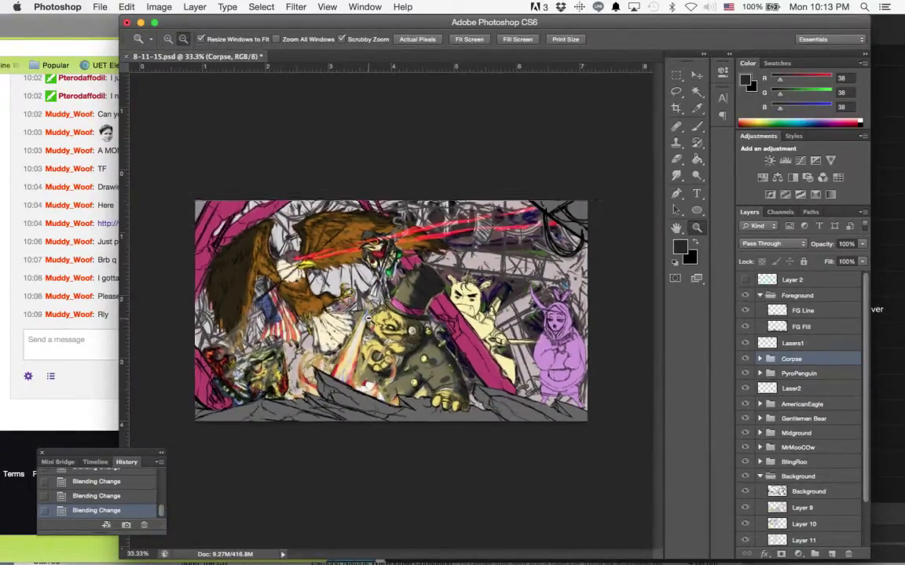
- Examine the smoke over the two corpse figures, both within the whole illustration and close up
{"action": "left_click", "coordinate": [412, 355]}
{"action": "left_click", "coordinate": [426, 320], "text": "alt"}
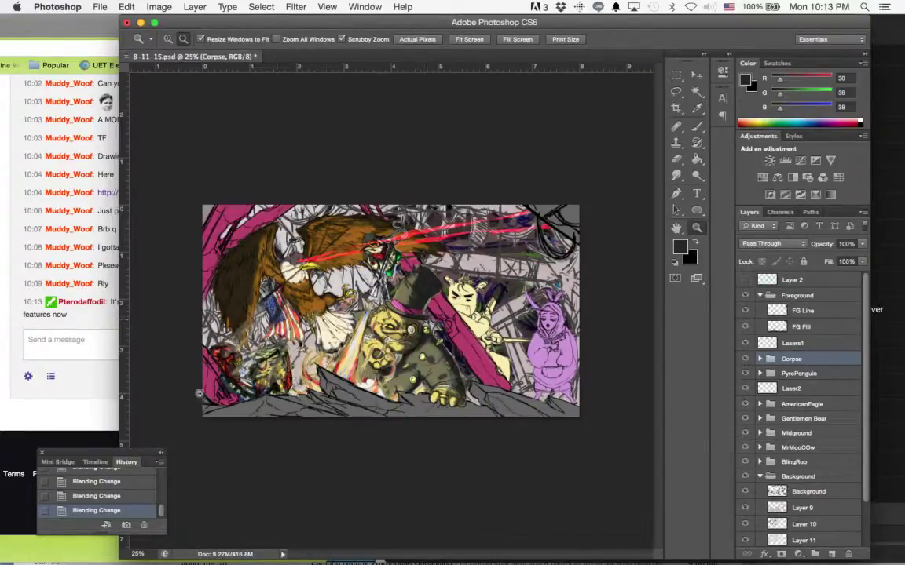
{"action": "left_click", "coordinate": [52, 318]}
{"action": "left_click", "coordinate": [428, 342]}
{"action": "left_click", "coordinate": [168, 38]}
{"action": "left_click", "coordinate": [222, 352]}
{"action": "left_click", "coordinate": [227, 375]}
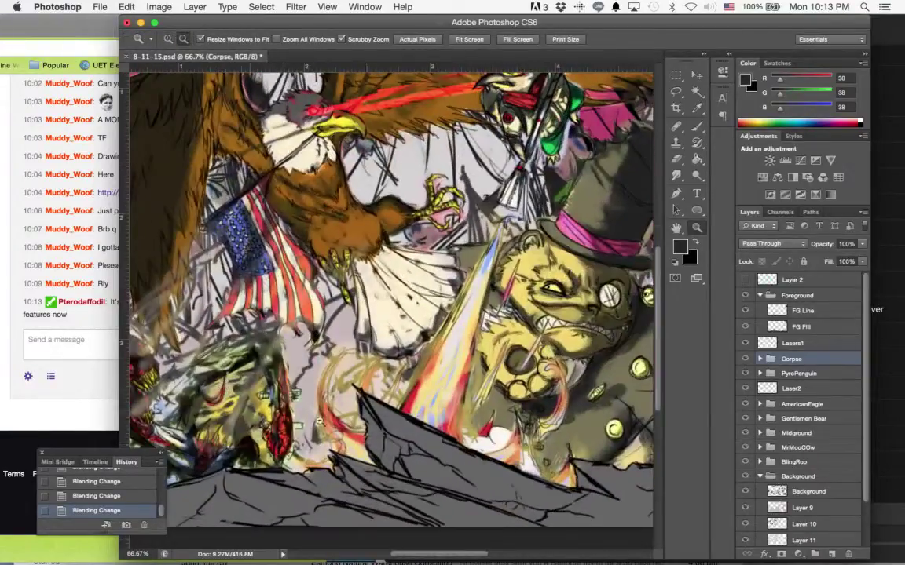
{"action": "left_click_drag", "start_coordinate": [432, 555], "coordinate": [413, 554]}
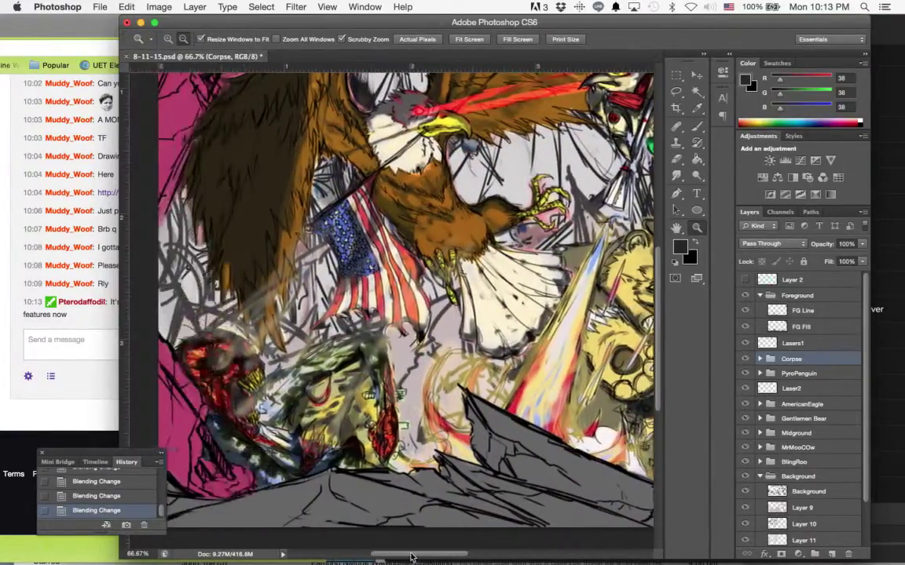
{"action": "left_click", "coordinate": [228, 371]}
{"action": "left_click", "coordinate": [228, 371]}
{"action": "left_click", "coordinate": [228, 371], "text": "alt"}
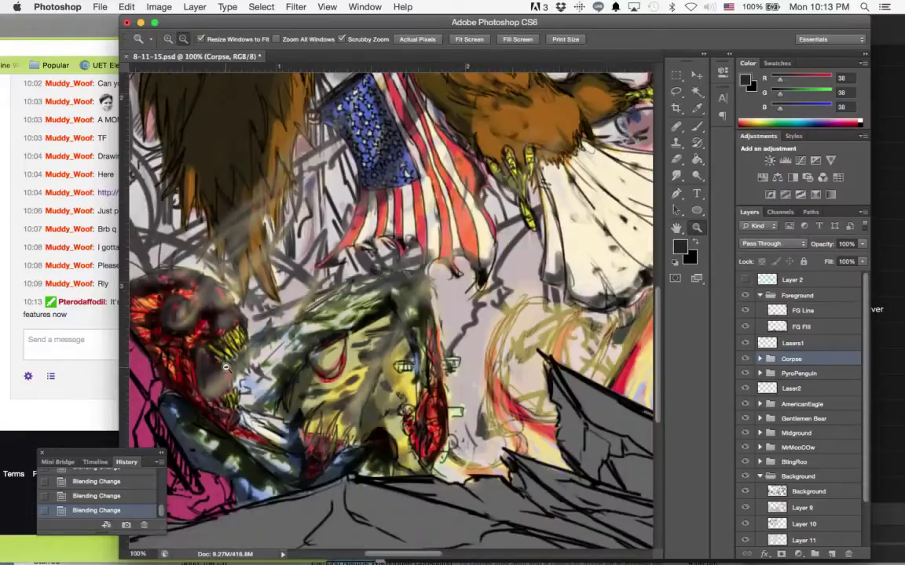
{"action": "left_click", "coordinate": [228, 371], "text": "alt"}
{"action": "left_click", "coordinate": [320, 442]}
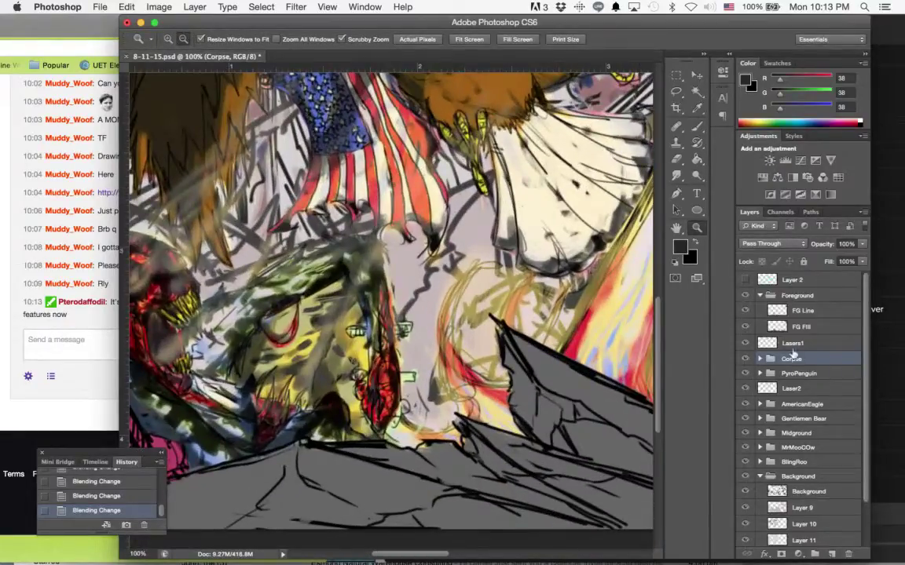
- Expand the Corpse group and lower the opacity of Layer 16 to 56%
{"action": "left_click", "coordinate": [759, 358]}
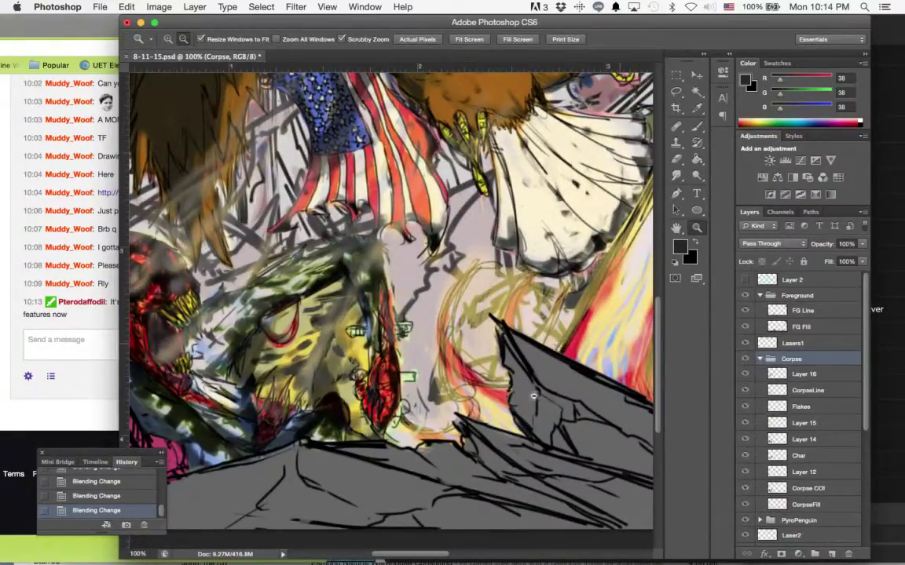
{"action": "left_click_drag", "start_coordinate": [432, 560], "coordinate": [420, 560]}
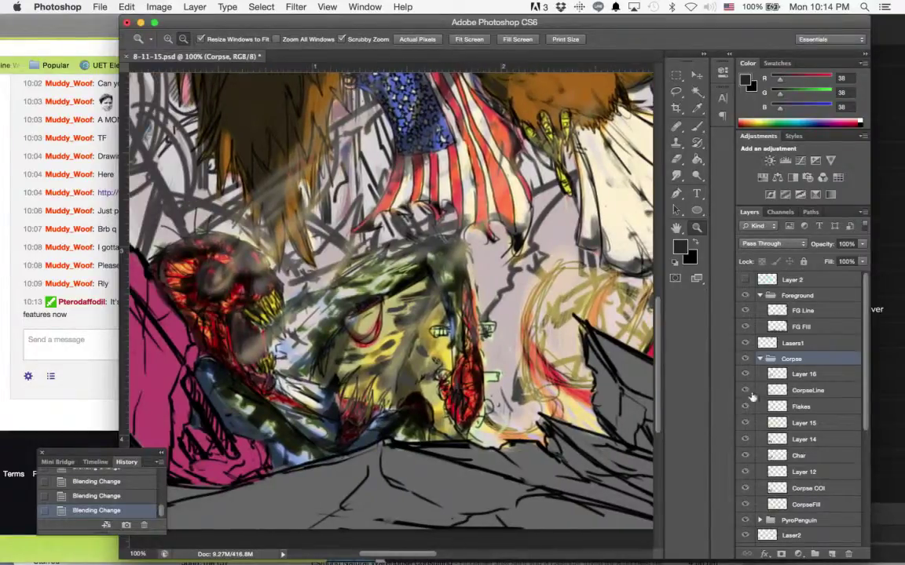
{"action": "left_click", "coordinate": [809, 375]}
{"action": "left_click", "coordinate": [862, 244]}
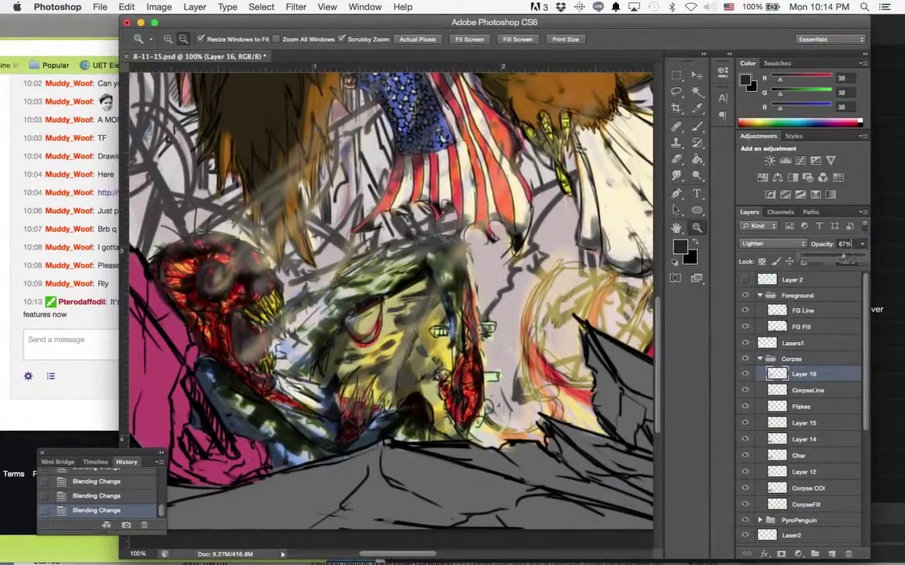
{"action": "left_click_drag", "start_coordinate": [844, 257], "coordinate": [824, 262]}
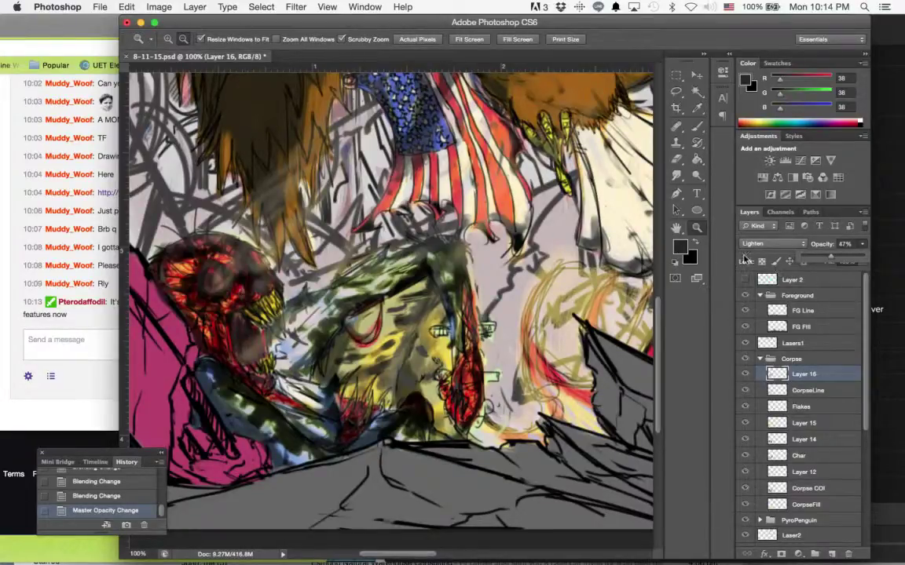
{"action": "left_click", "coordinate": [845, 261]}
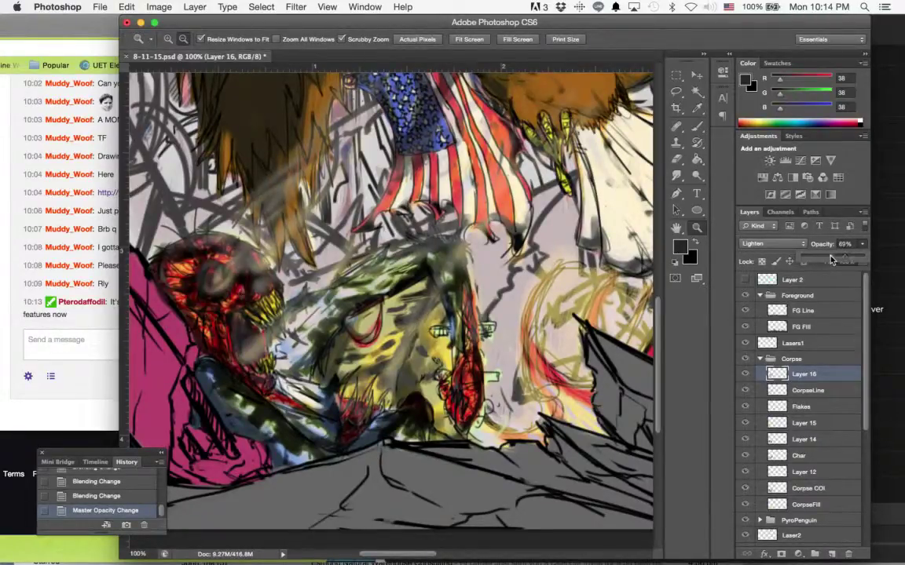
{"action": "left_click", "coordinate": [831, 257]}
{"action": "left_click", "coordinate": [837, 256]}
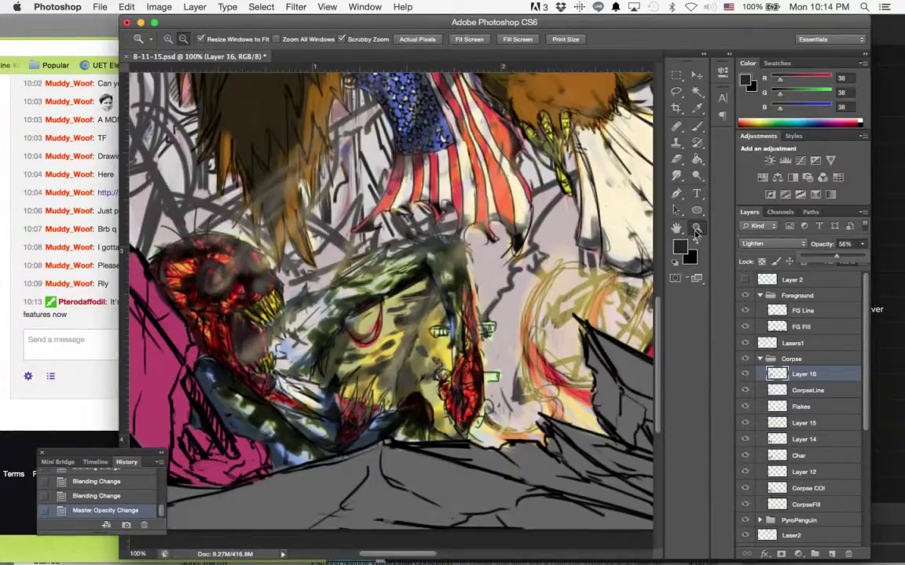
- Check the fainter smoke against the surrounding figures and read the viewer chat in Chrome
{"action": "key", "text": "super+minus"}
{"action": "left_click_drag", "start_coordinate": [427, 555], "coordinate": [453, 549]}
{"action": "scroll", "coordinate": [446, 286], "scroll_direction": "up", "scroll_amount": 3}
{"action": "left_click", "coordinate": [455, 303], "text": "alt"}
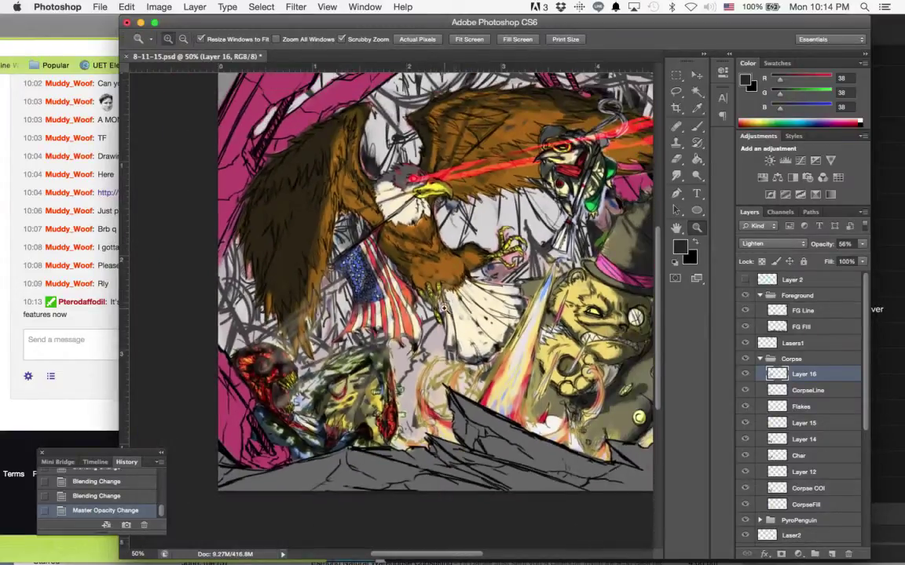
{"action": "left_click", "coordinate": [444, 307]}
{"action": "left_click", "coordinate": [444, 308], "text": "alt"}
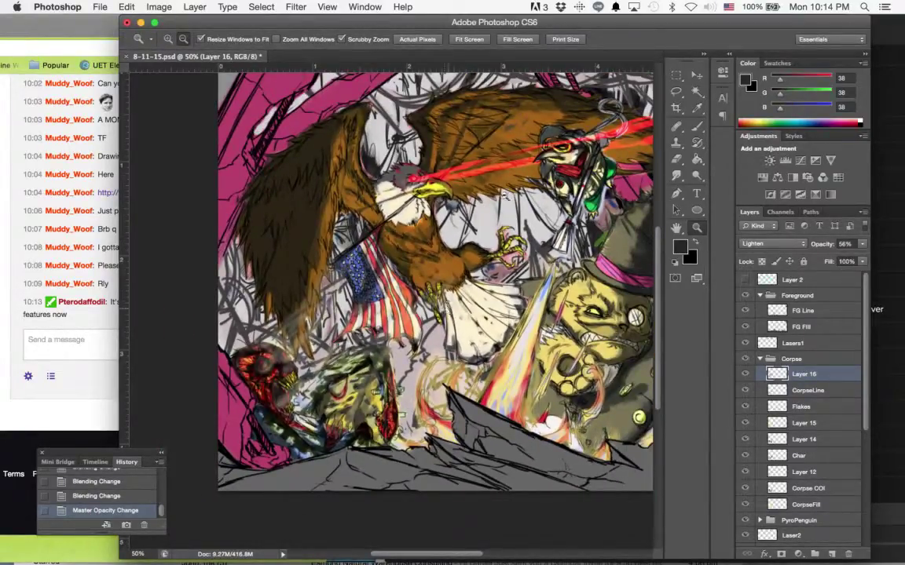
{"action": "left_click", "coordinate": [118, 295]}
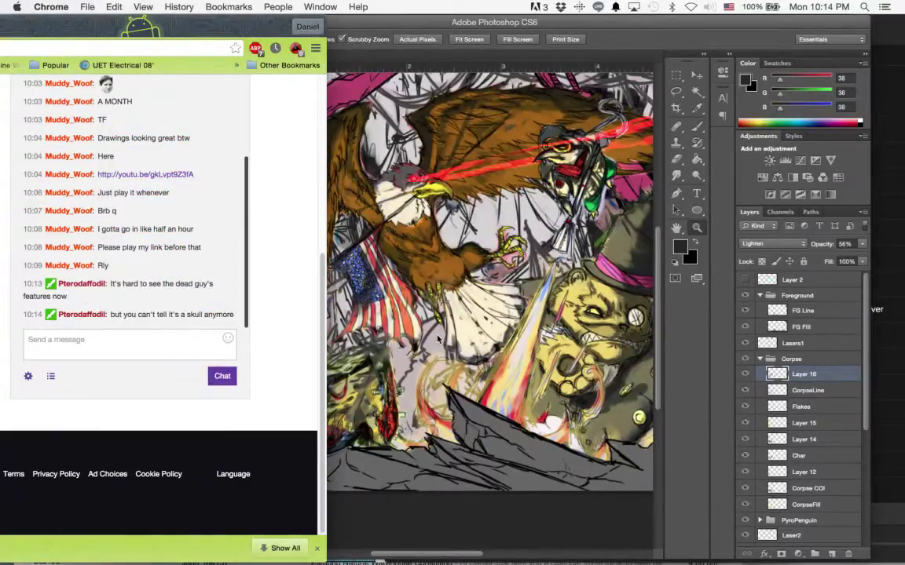
{"action": "left_click", "coordinate": [436, 339]}
{"action": "left_click_drag", "start_coordinate": [469, 22], "coordinate": [552, 16]}
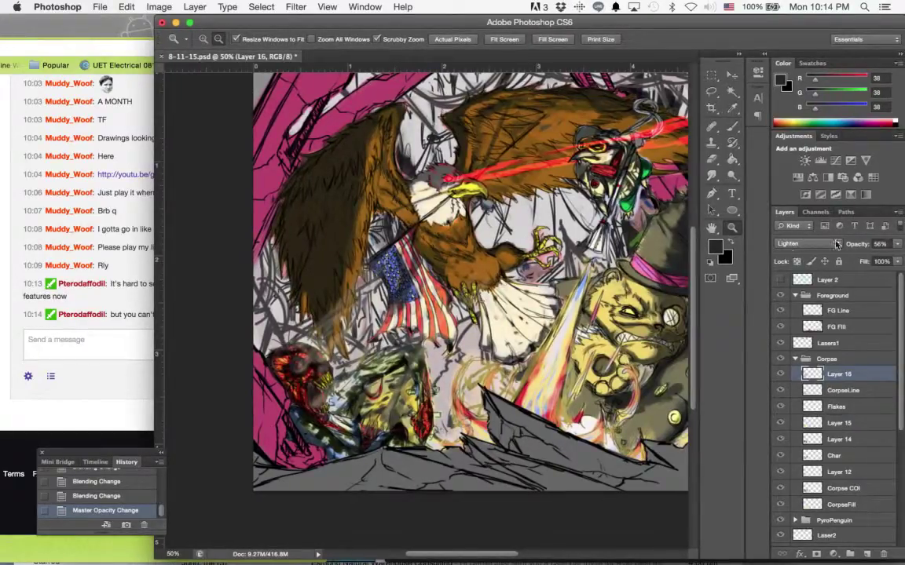
- Reduce the opacity of Layer 16 to 40% and review the smoke in the full illustration
{"action": "left_click", "coordinate": [896, 243]}
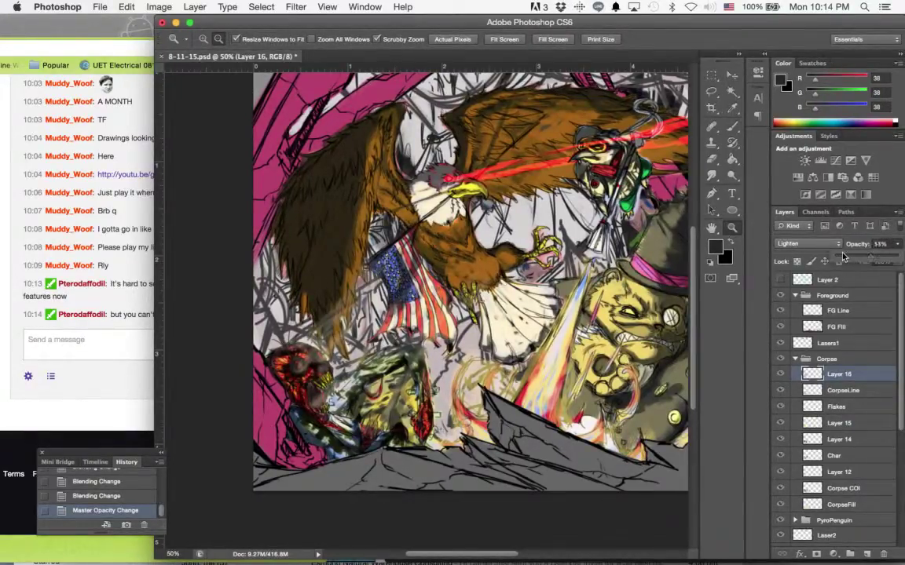
{"action": "left_click_drag", "start_coordinate": [843, 257], "coordinate": [855, 258]}
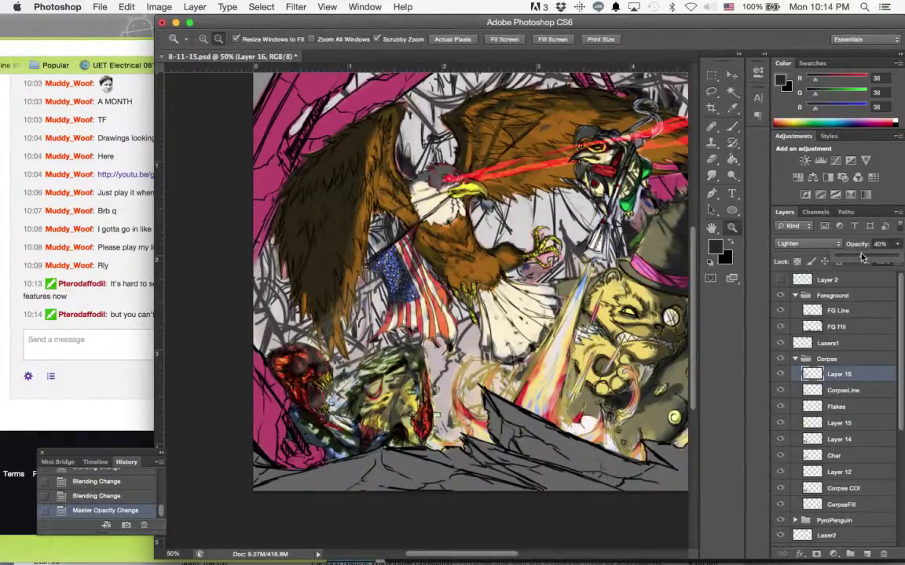
{"action": "left_click", "coordinate": [428, 479], "text": "alt"}
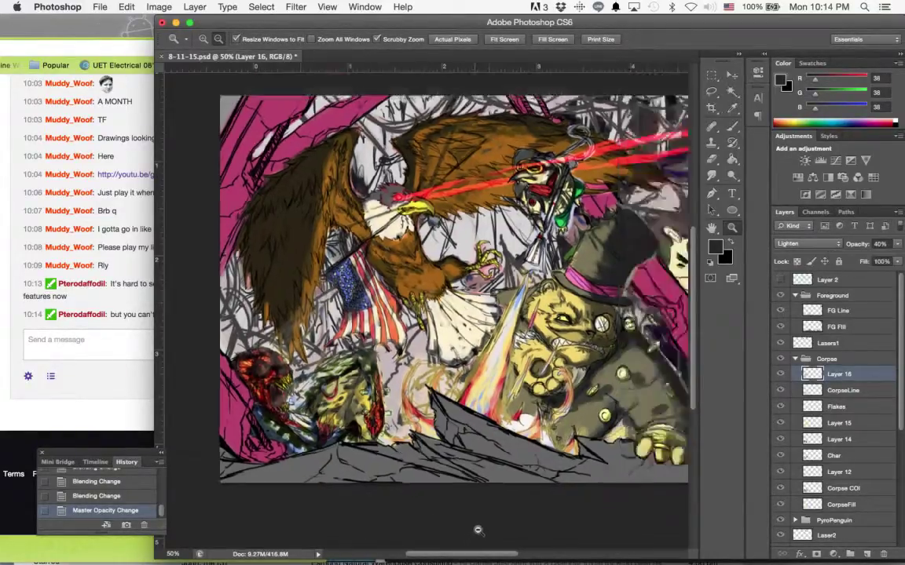
{"action": "left_click", "coordinate": [320, 358]}
{"action": "left_click", "coordinate": [321, 357], "text": "alt"}
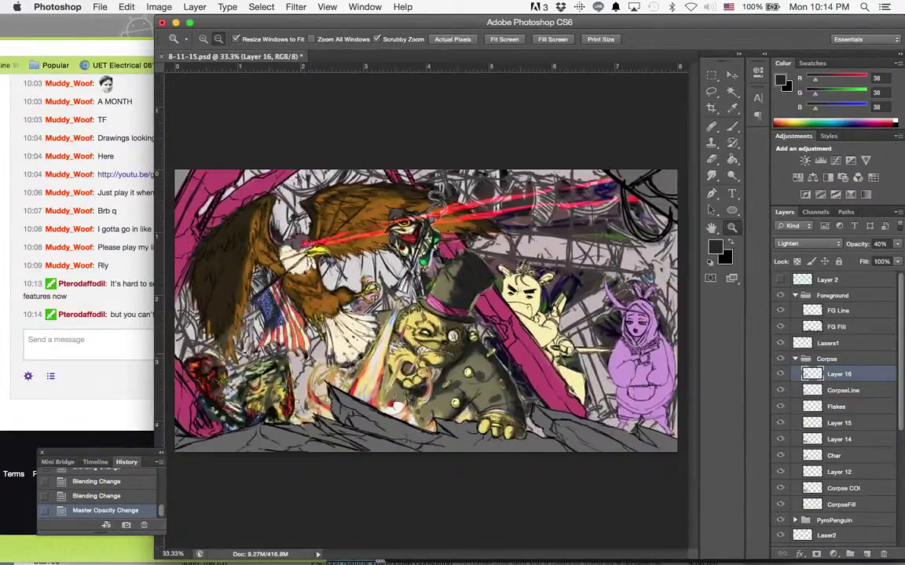
{"action": "left_click", "coordinate": [233, 353], "text": "alt"}
{"action": "left_click", "coordinate": [301, 336]}
- Collapse the Corpse group and add a layer named "More Smoke" directly above the Gentlemen Bear group
{"action": "left_click", "coordinate": [795, 360]}
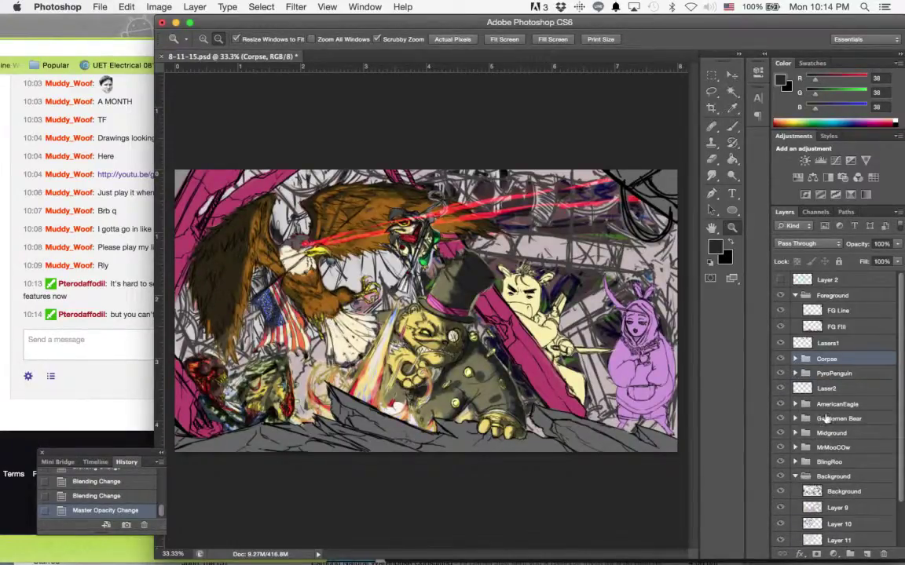
{"action": "left_click", "coordinate": [825, 419]}
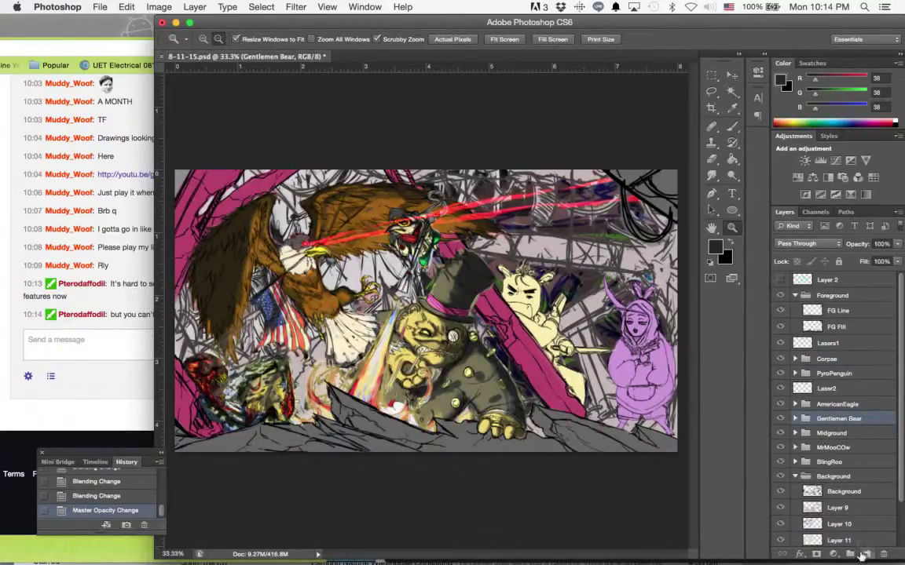
{"action": "left_click", "coordinate": [865, 554]}
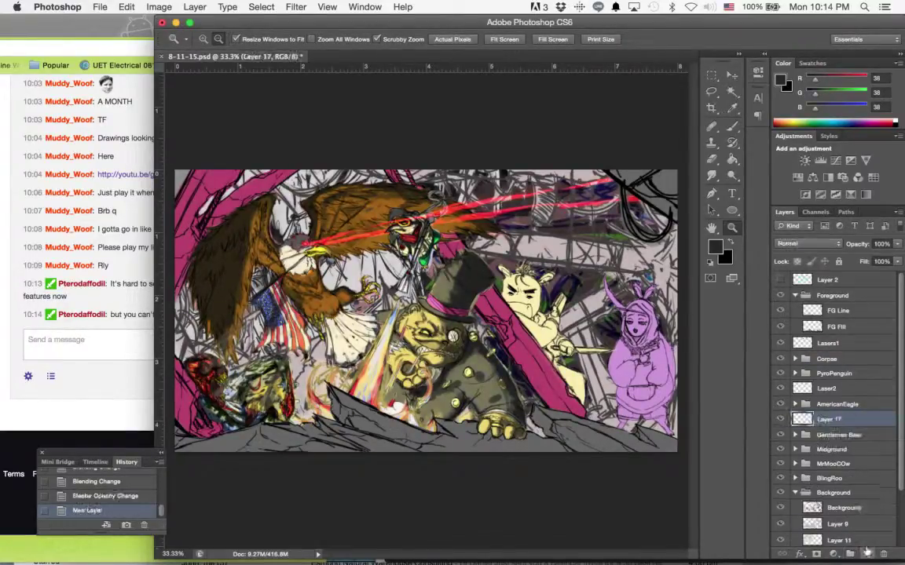
{"action": "double_click", "coordinate": [831, 419]}
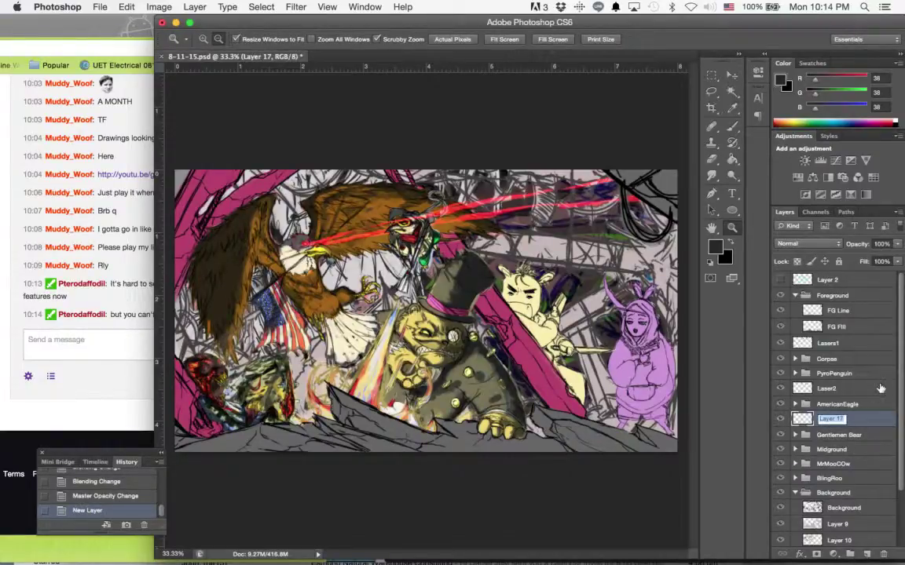
{"action": "type", "text": "More Smoke"}
{"action": "key", "text": "Return"}
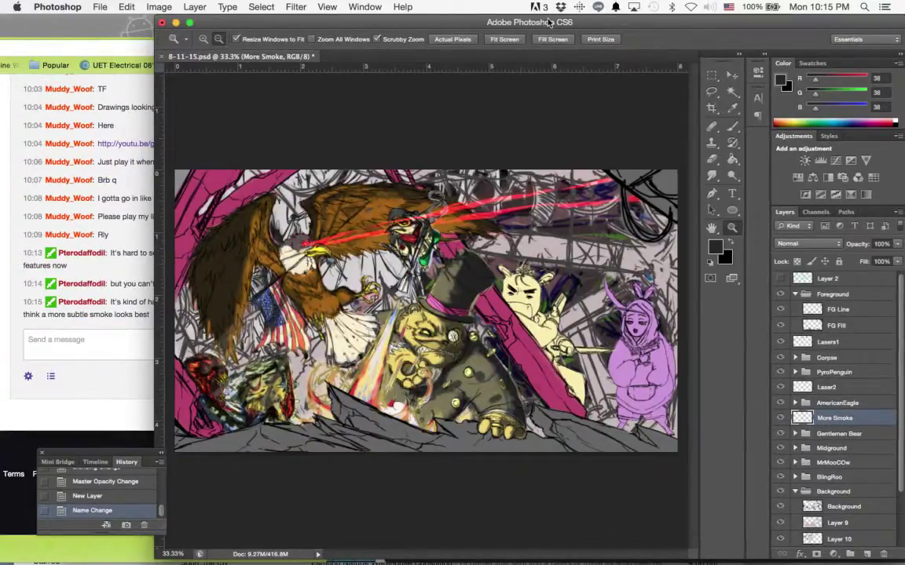
- Reopen the Corpse group and set the opacity of Layer 16 to 28%
{"action": "left_click_drag", "start_coordinate": [497, 22], "coordinate": [583, 22]}
{"action": "left_click_drag", "start_coordinate": [634, 6], "coordinate": [550, 11]}
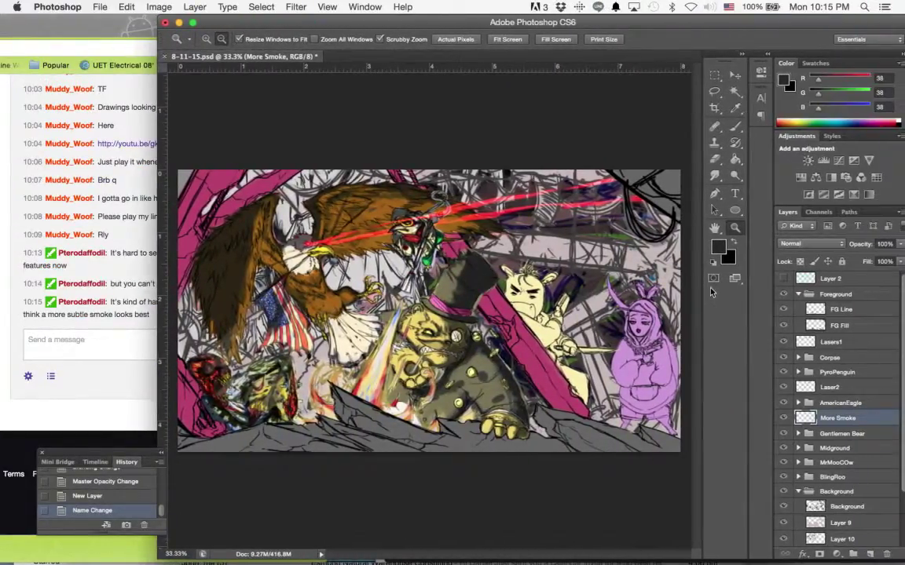
{"action": "left_click", "coordinate": [798, 357]}
{"action": "left_click", "coordinate": [842, 373]}
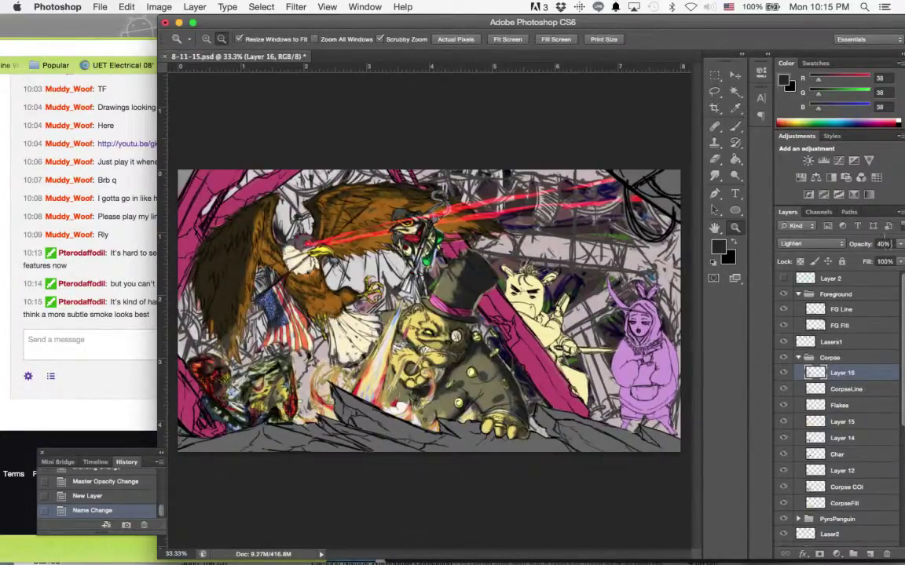
{"action": "left_click", "coordinate": [899, 243]}
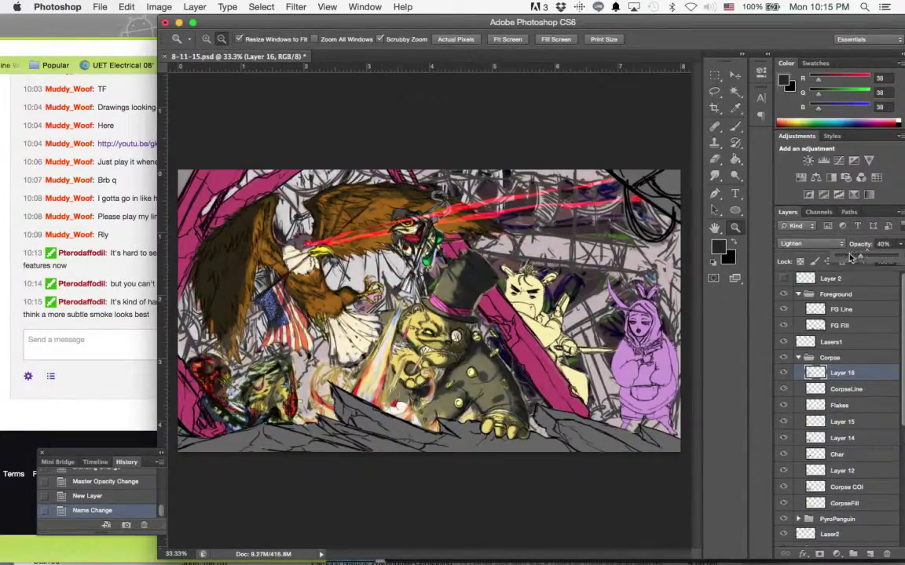
{"action": "left_click_drag", "start_coordinate": [850, 257], "coordinate": [850, 259]}
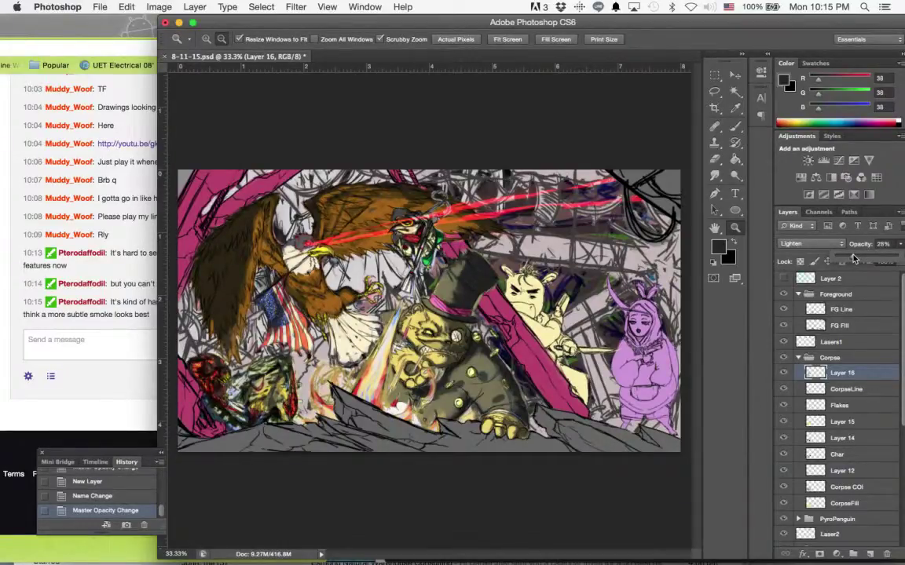
- Try the Color Burn, Normal, Hard Light, Pin Light and Soft Light blending modes on Layer 16, ending back on Lighten
{"action": "left_click", "coordinate": [809, 244]}
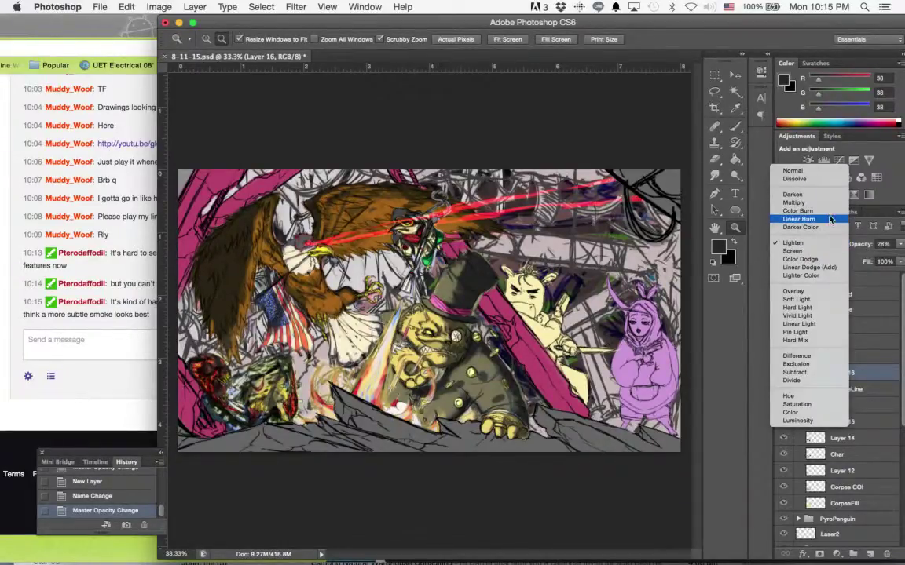
{"action": "left_click", "coordinate": [817, 210]}
{"action": "left_click", "coordinate": [812, 245]}
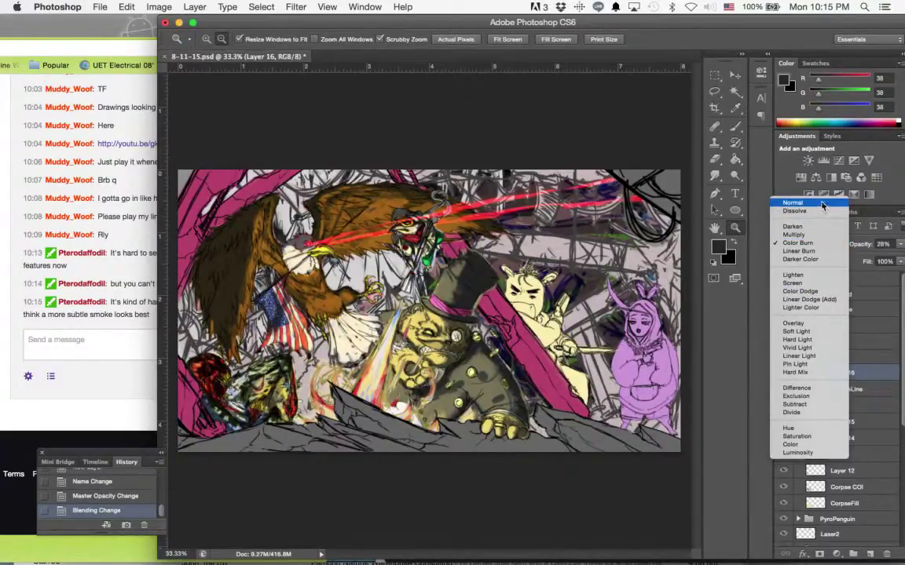
{"action": "left_click", "coordinate": [822, 205]}
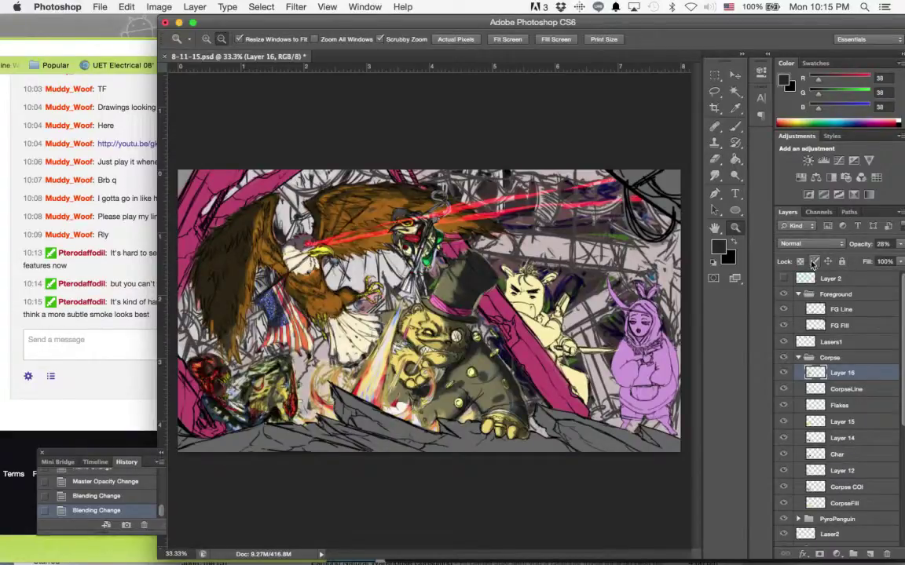
{"action": "left_click", "coordinate": [809, 243]}
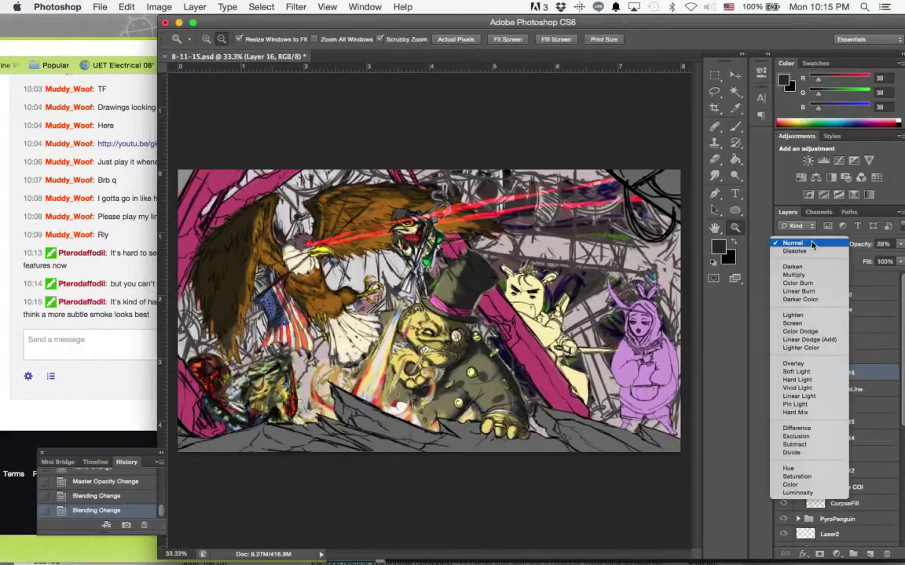
{"action": "left_click", "coordinate": [805, 384]}
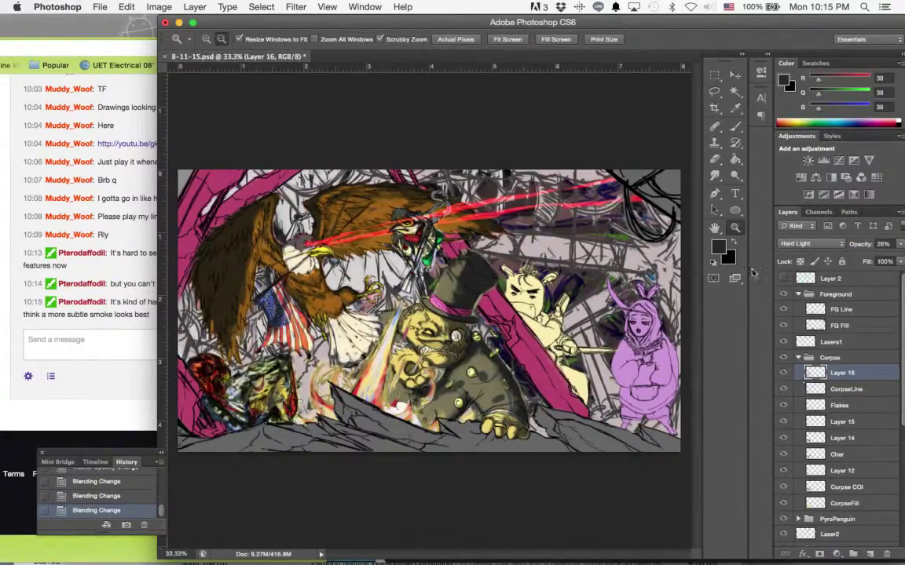
{"action": "left_click", "coordinate": [801, 244]}
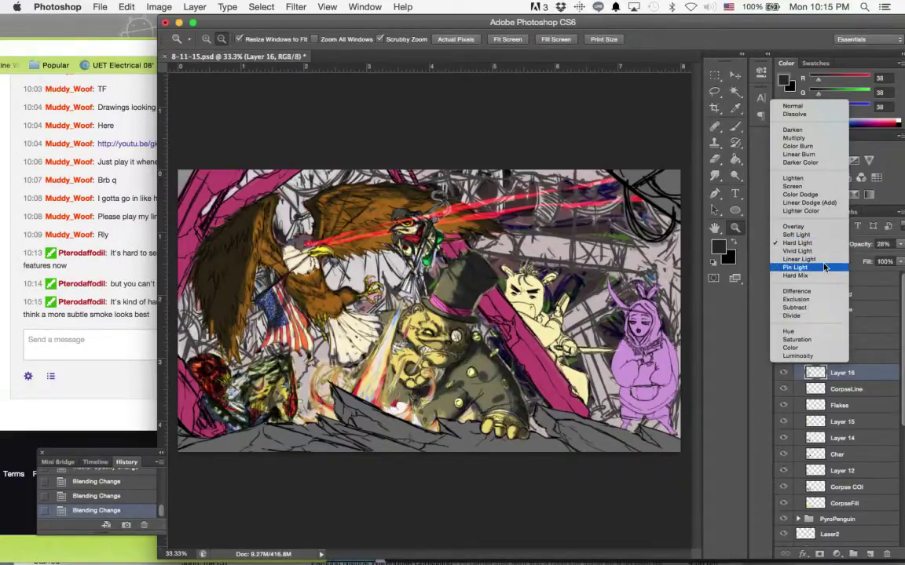
{"action": "left_click", "coordinate": [743, 243]}
{"action": "left_click", "coordinate": [817, 243]}
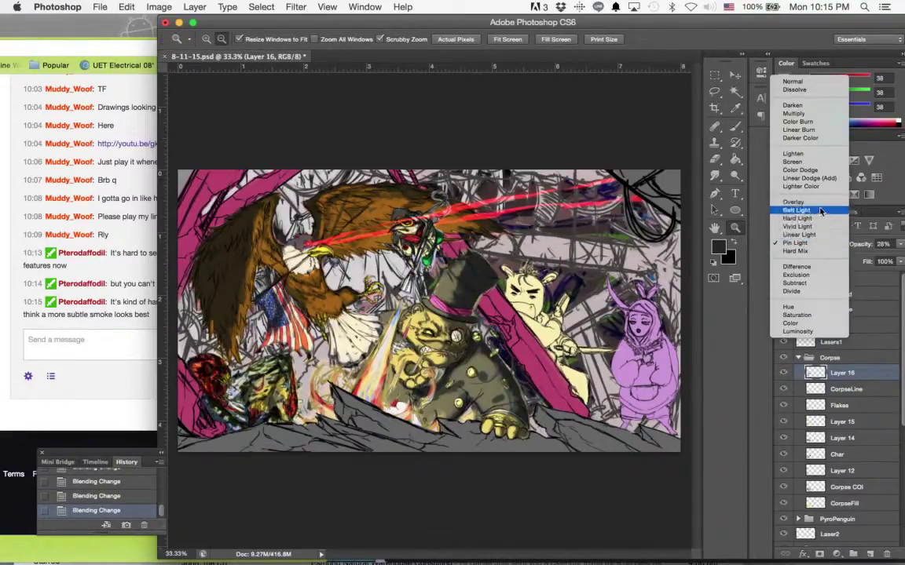
{"action": "left_click", "coordinate": [819, 210]}
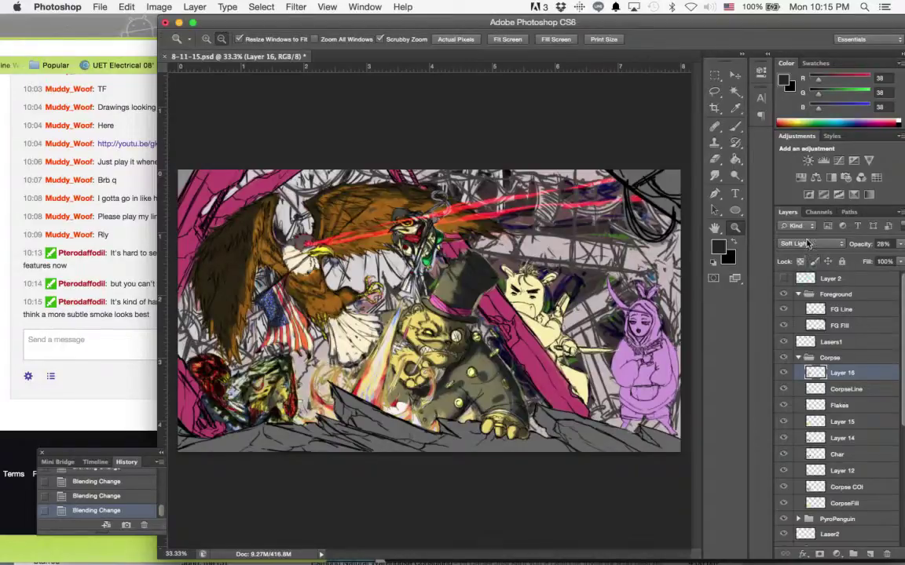
{"action": "left_click", "coordinate": [809, 244]}
{"action": "left_click", "coordinate": [823, 193]}
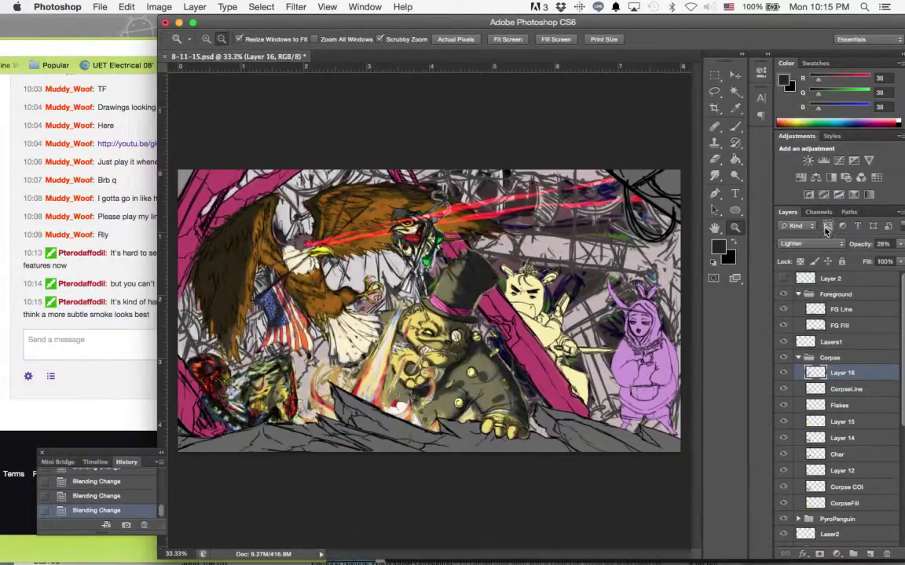
- Compare the smoke on Layer 16 at full and reduced opacity, settling on 35%
{"action": "mouse_move", "coordinate": [899, 244]}
{"action": "left_mouse_down"}
{"action": "mouse_move", "coordinate": [870, 255]}
{"action": "mouse_move", "coordinate": [887, 252]}
{"action": "left_mouse_up"}
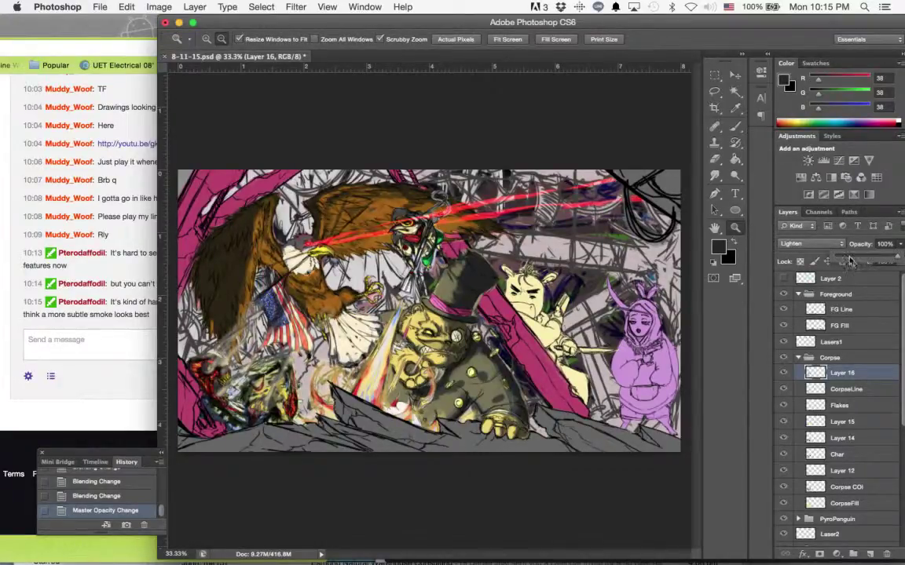
{"action": "left_click", "coordinate": [851, 260]}
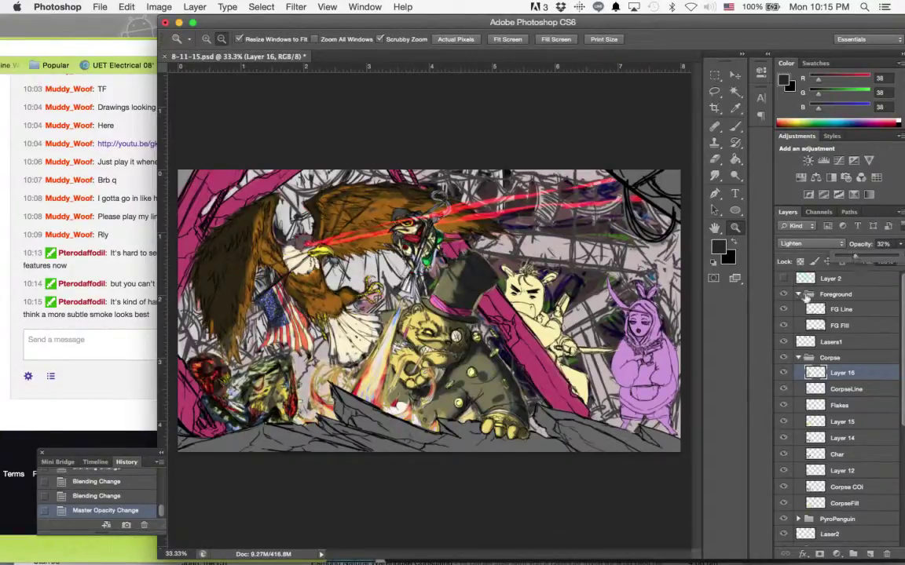
{"action": "left_click_drag", "start_coordinate": [863, 257], "coordinate": [856, 259]}
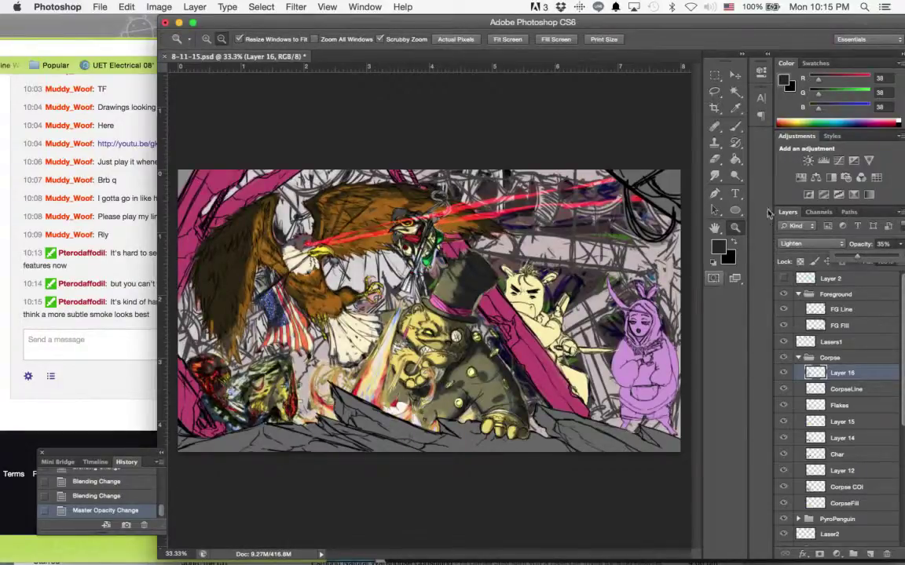
{"action": "left_click", "coordinate": [736, 76]}
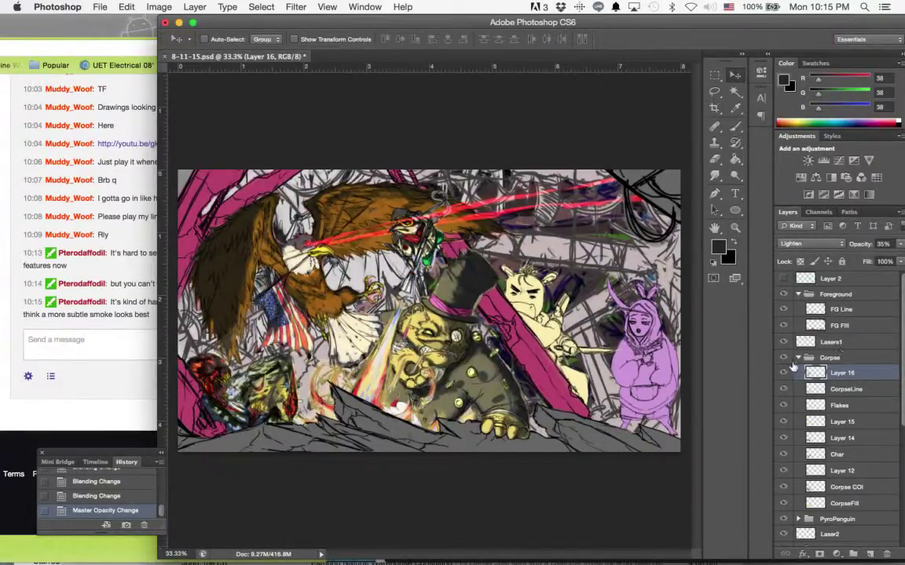
- Collapse the Corpse group, select the More Smoke layer and set up the Brush tool with a size of 74
{"action": "left_click", "coordinate": [821, 358]}
{"action": "left_click", "coordinate": [798, 357]}
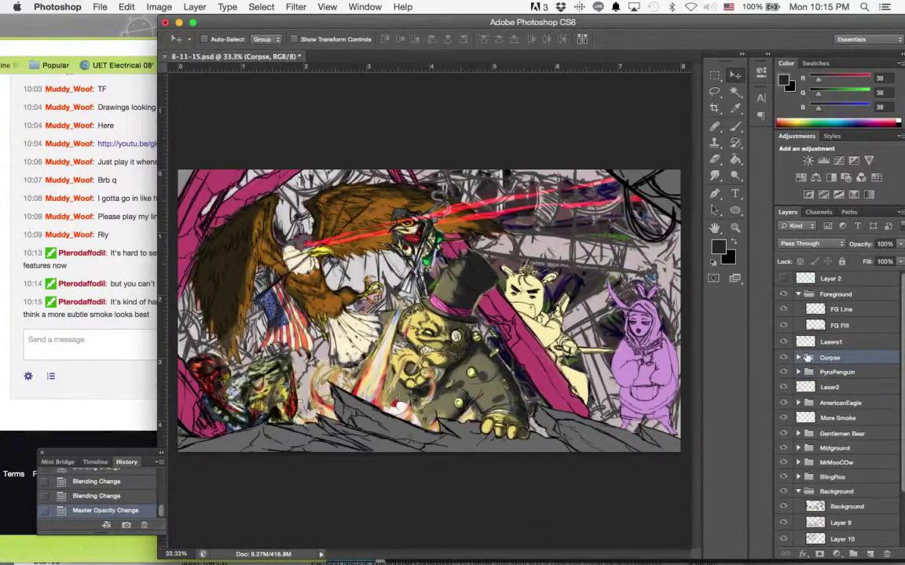
{"action": "left_click", "coordinate": [839, 418]}
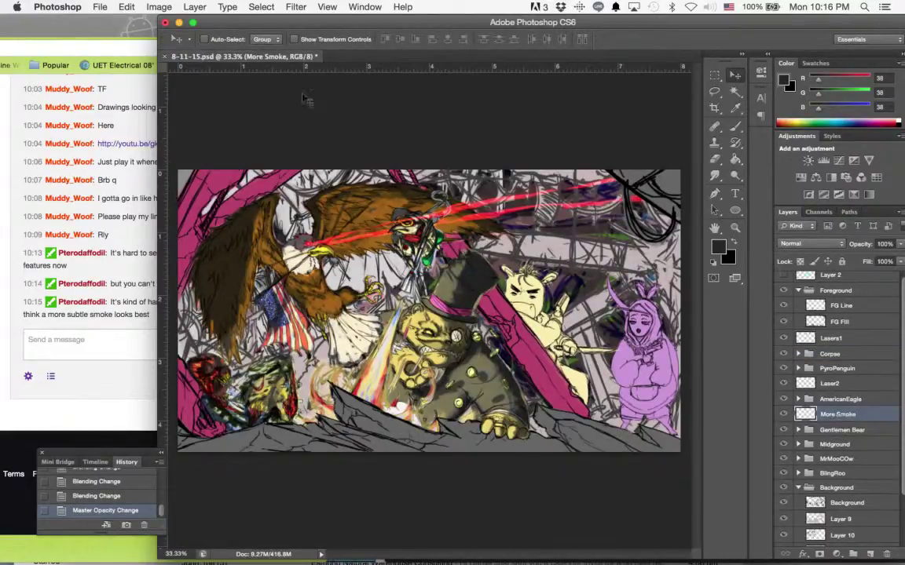
{"action": "key", "text": "b"}
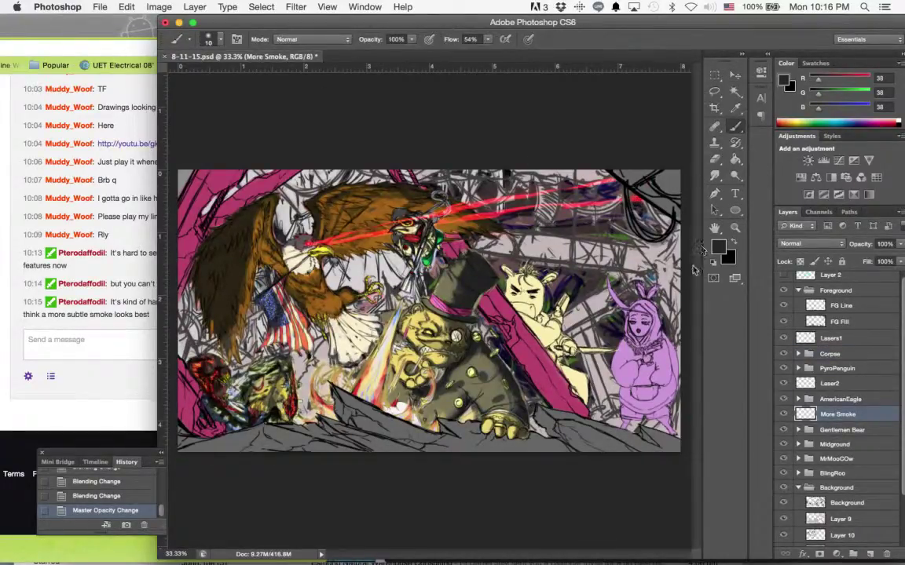
{"action": "left_click", "coordinate": [209, 38]}
{"action": "left_click", "coordinate": [223, 77]}
{"action": "left_click", "coordinate": [234, 24]}
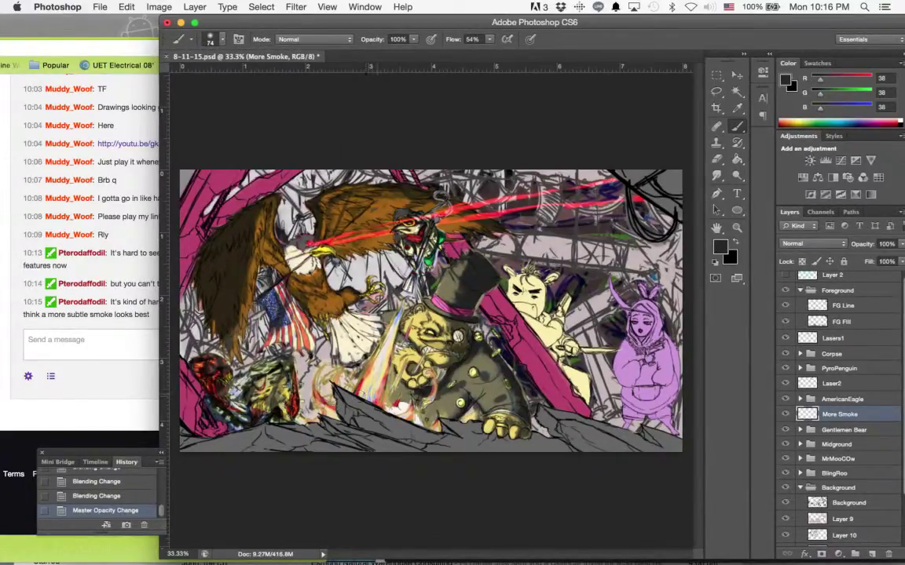
- Set the opacity of the More Smoke layer to 74%
{"action": "left_click", "coordinate": [902, 245]}
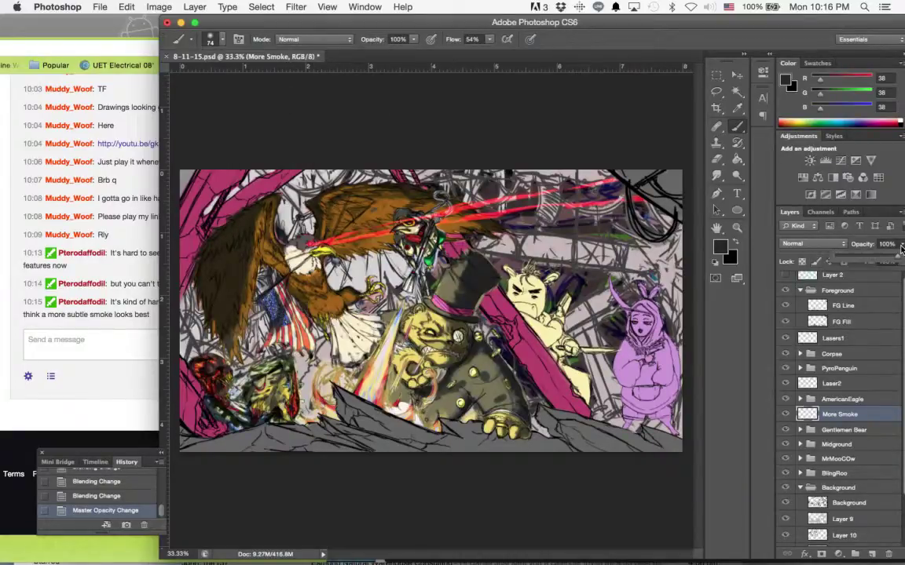
{"action": "left_click_drag", "start_coordinate": [867, 256], "coordinate": [880, 257]}
{"action": "left_click", "coordinate": [730, 326]}
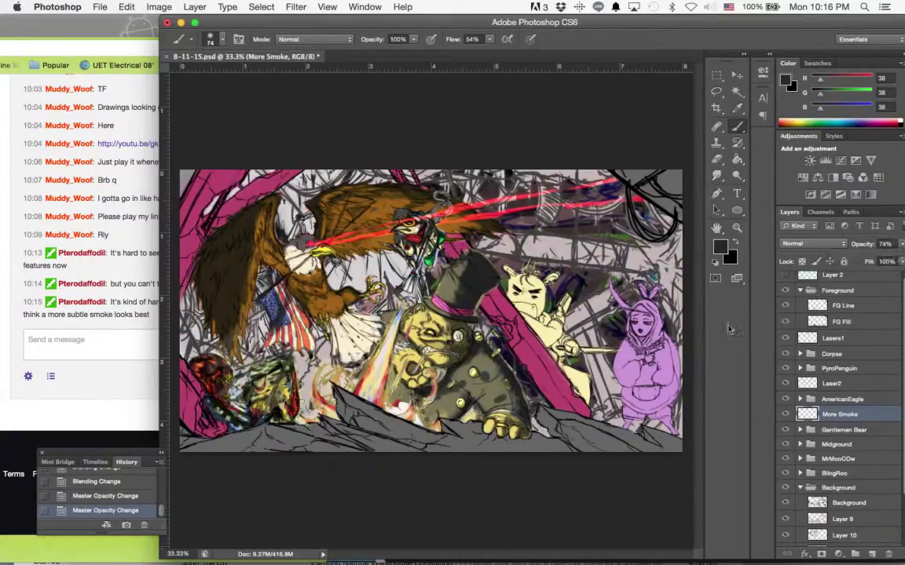
- Brush dark smoke on More Smoke, rising from the flames behind the eagle toward the penguin and around the bear's feet
{"action": "mouse_move", "coordinate": [299, 416]}
{"action": "left_mouse_down"}
{"action": "mouse_move", "coordinate": [313, 422]}
{"action": "mouse_move", "coordinate": [305, 410]}
{"action": "mouse_move", "coordinate": [343, 395]}
{"action": "mouse_move", "coordinate": [346, 378]}
{"action": "left_mouse_up"}
{"action": "mouse_move", "coordinate": [315, 337]}
{"action": "left_mouse_down"}
{"action": "mouse_move", "coordinate": [347, 281]}
{"action": "mouse_move", "coordinate": [379, 252]}
{"action": "mouse_move", "coordinate": [468, 237]}
{"action": "mouse_move", "coordinate": [495, 220]}
{"action": "left_mouse_up"}
{"action": "left_click_drag", "start_coordinate": [404, 279], "coordinate": [510, 206]}
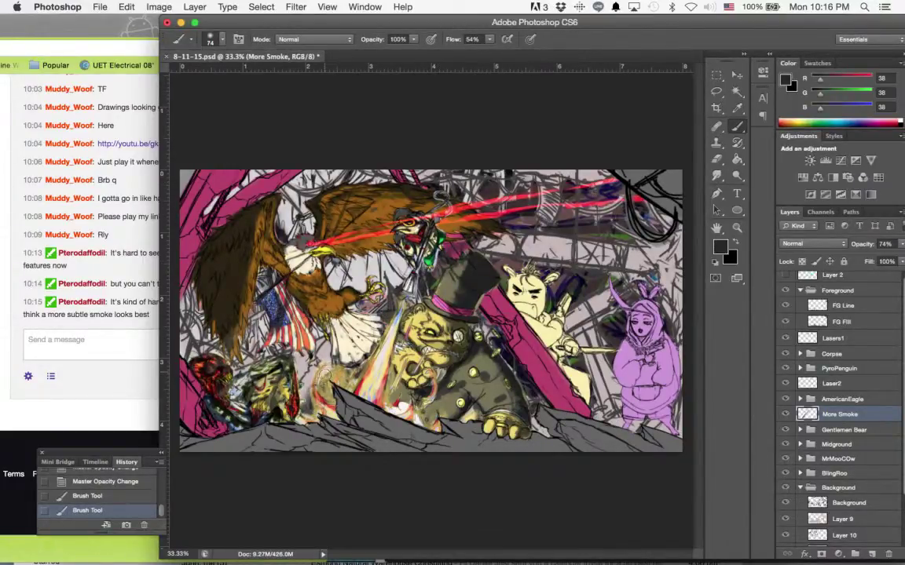
{"action": "left_click_drag", "start_coordinate": [299, 401], "coordinate": [351, 328]}
{"action": "left_click_drag", "start_coordinate": [369, 282], "coordinate": [388, 260]}
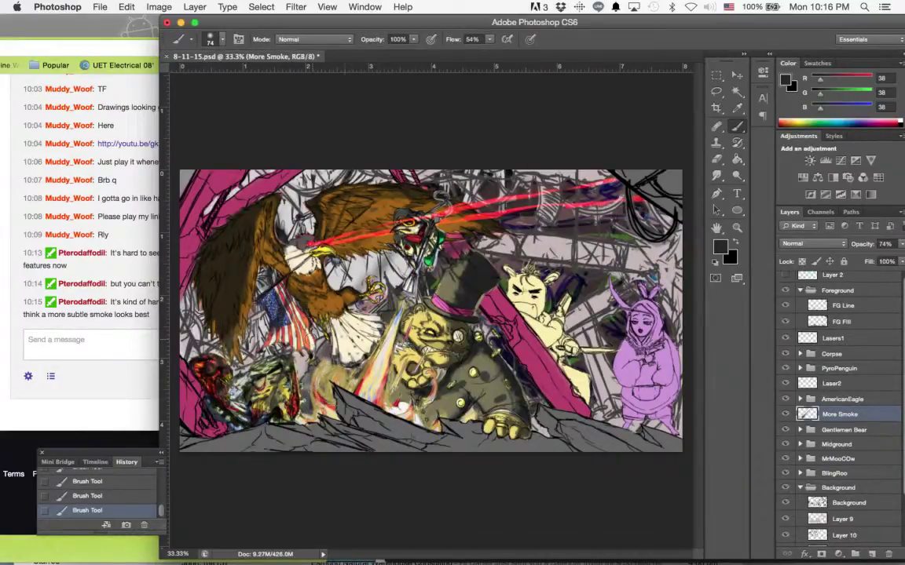
{"action": "mouse_move", "coordinate": [315, 343]}
{"action": "left_mouse_down"}
{"action": "mouse_move", "coordinate": [392, 259]}
{"action": "mouse_move", "coordinate": [384, 260]}
{"action": "left_mouse_up"}
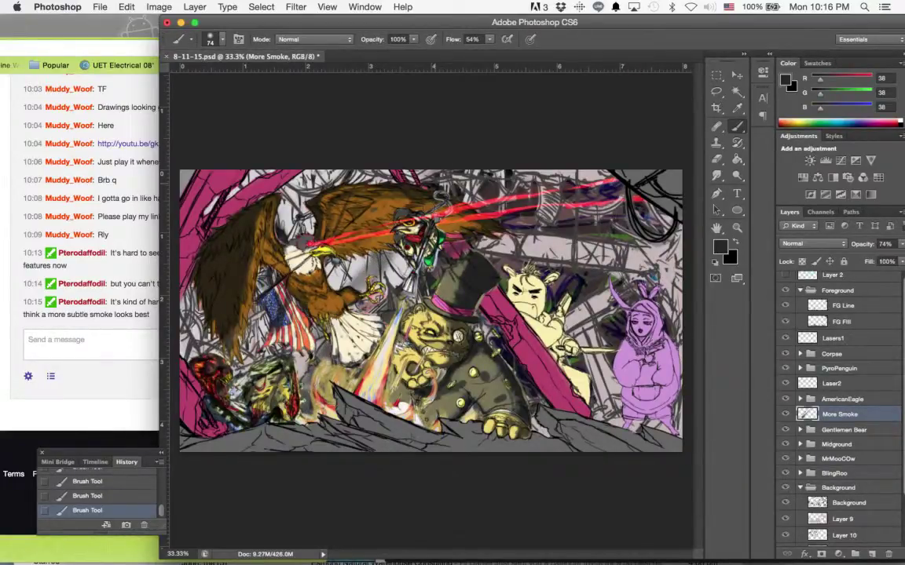
{"action": "mouse_move", "coordinate": [430, 418]}
{"action": "left_mouse_down"}
{"action": "mouse_move", "coordinate": [397, 410]}
{"action": "mouse_move", "coordinate": [404, 410]}
{"action": "left_mouse_up"}
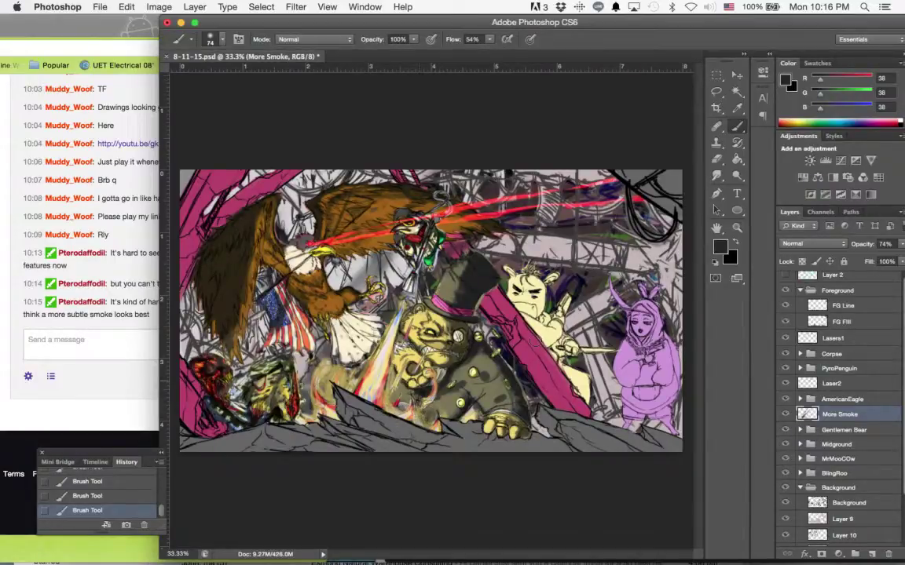
- Darken the foreground color to RGB 16, 16, 16 and brush darker smoke beside the eagle's talons
{"action": "left_click", "coordinate": [716, 250]}
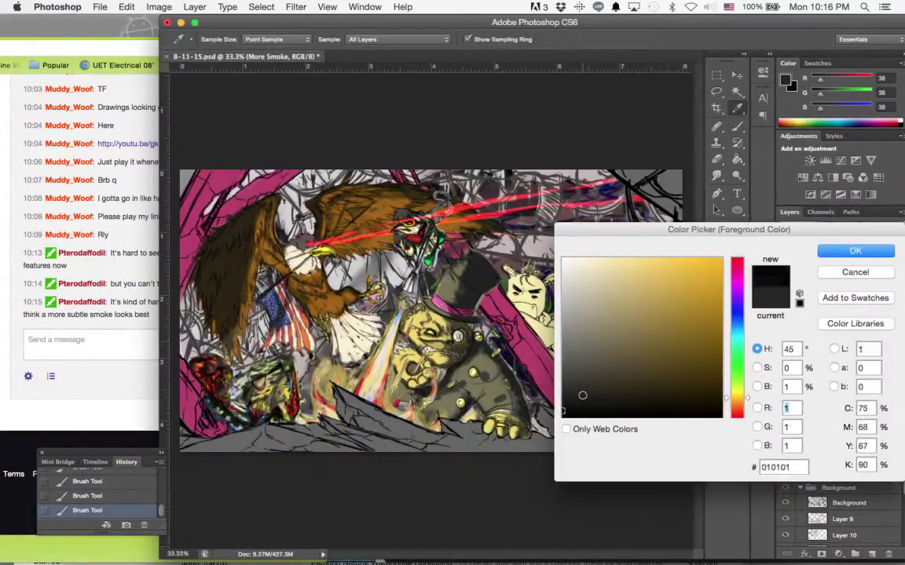
{"action": "left_click", "coordinate": [562, 409]}
{"action": "left_click", "coordinate": [855, 252]}
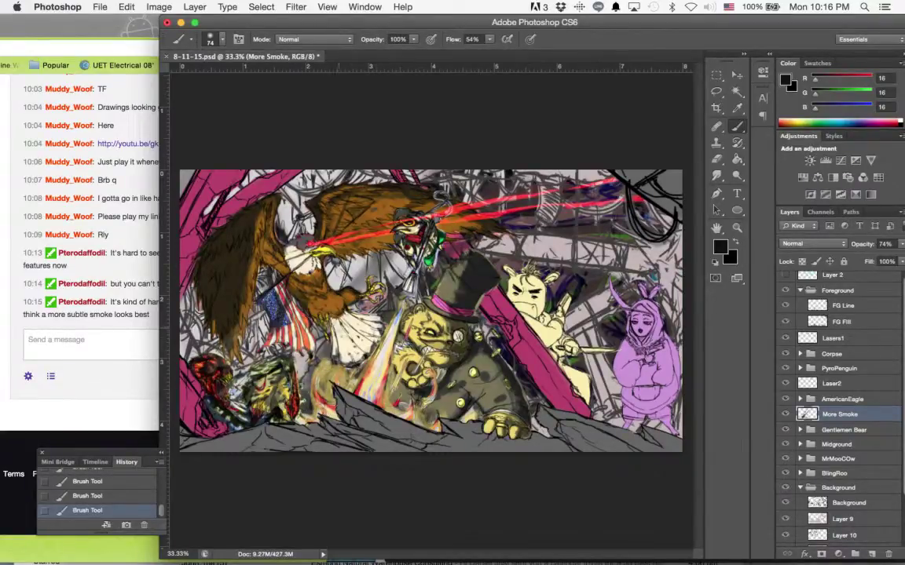
{"action": "left_click_drag", "start_coordinate": [363, 303], "coordinate": [373, 275]}
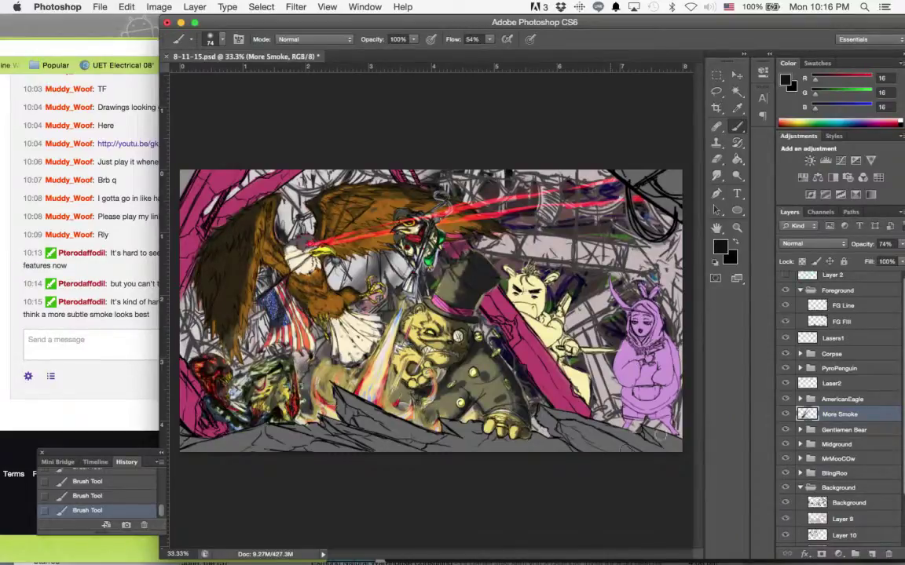
- Add a layer named "MORE MORE SMOKE" directly above the AmericanEagle group
{"action": "left_click", "coordinate": [868, 444]}
{"action": "left_click", "coordinate": [848, 416]}
{"action": "left_click", "coordinate": [853, 400]}
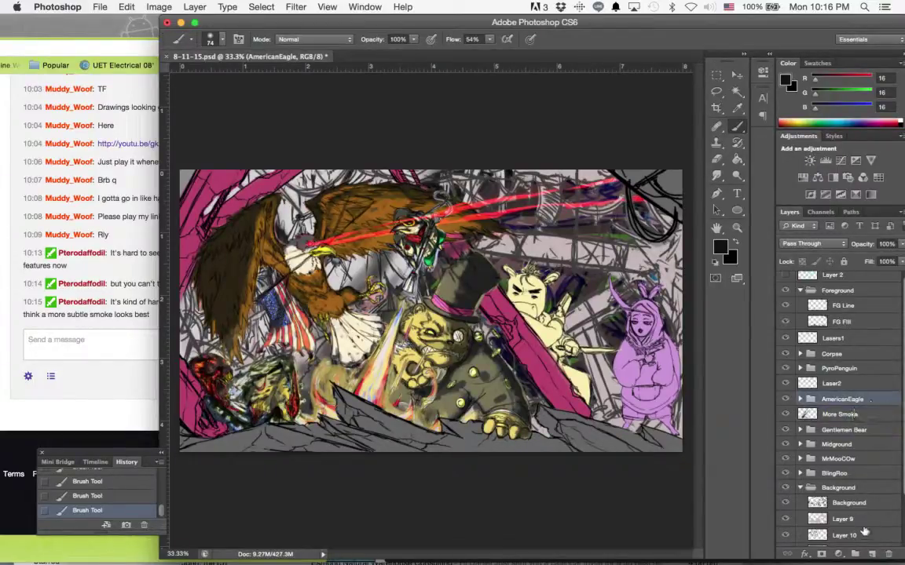
{"action": "left_click", "coordinate": [872, 554]}
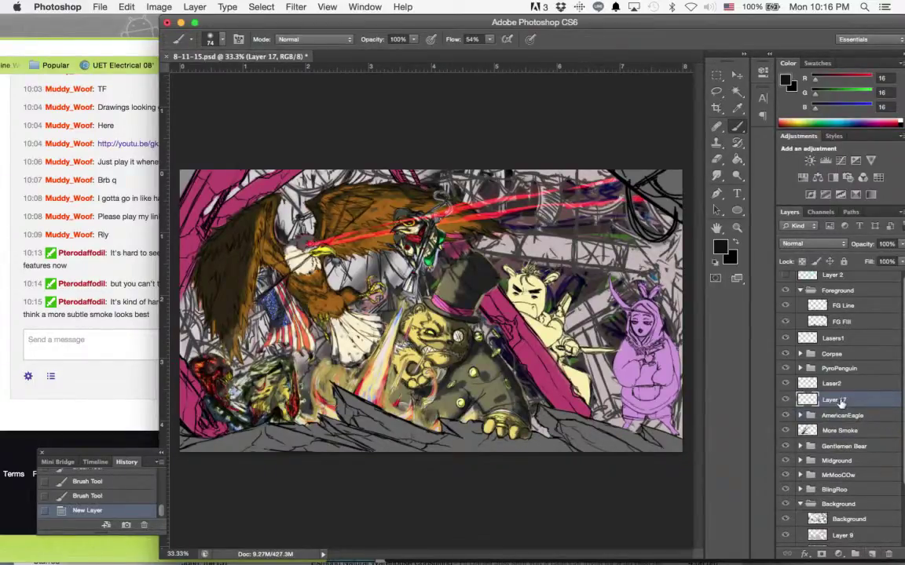
{"action": "key", "text": "m"}
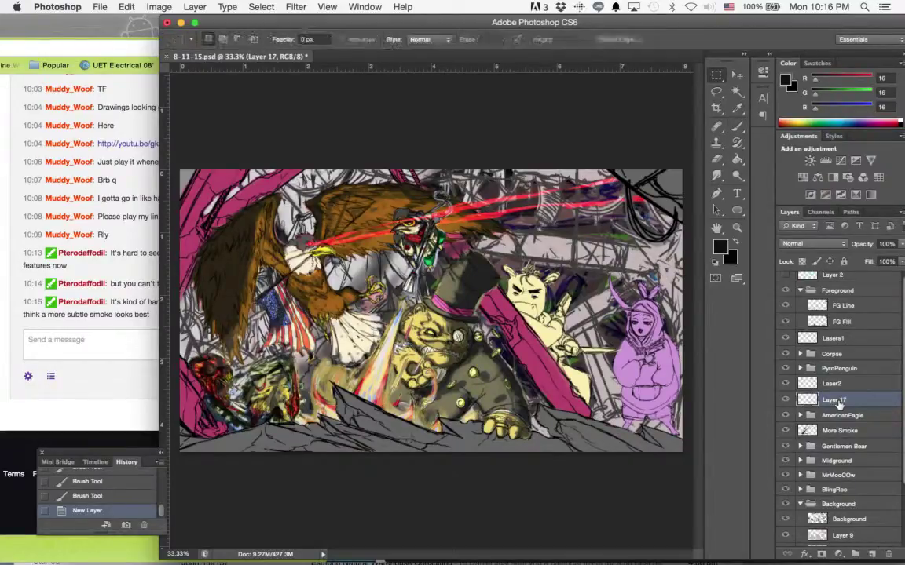
{"action": "double_click", "coordinate": [838, 400]}
{"action": "type", "text": "MORE MORE SMOKE"}
{"action": "key", "text": "Return"}
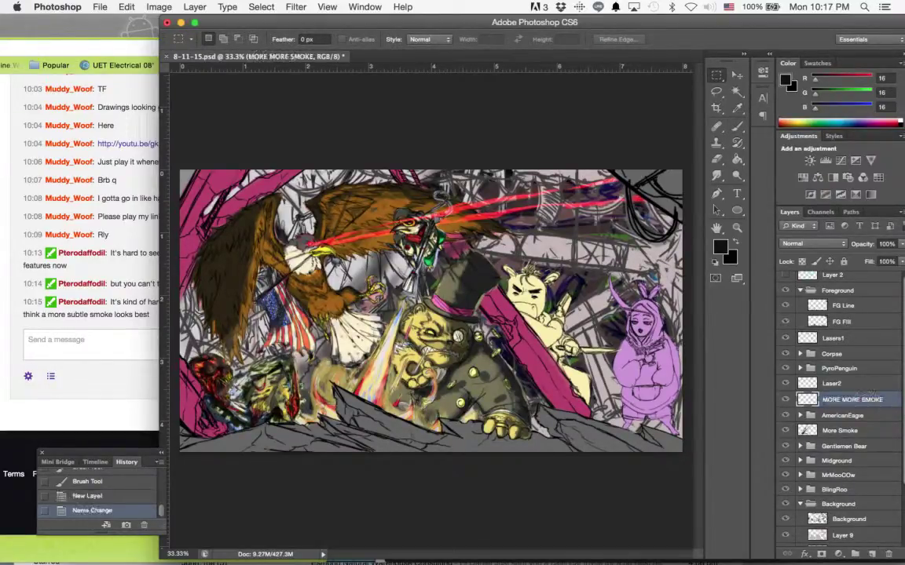
- Return to the Brush tool and set the foreground color to dark grey 494948
{"action": "left_click", "coordinate": [738, 126]}
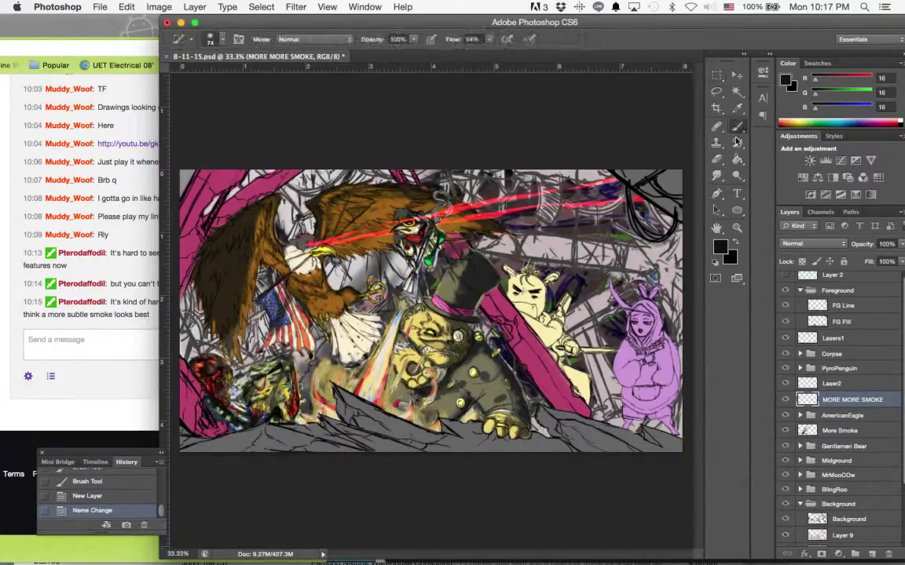
{"action": "left_click", "coordinate": [720, 246]}
{"action": "left_click_drag", "start_coordinate": [615, 335], "coordinate": [564, 371]}
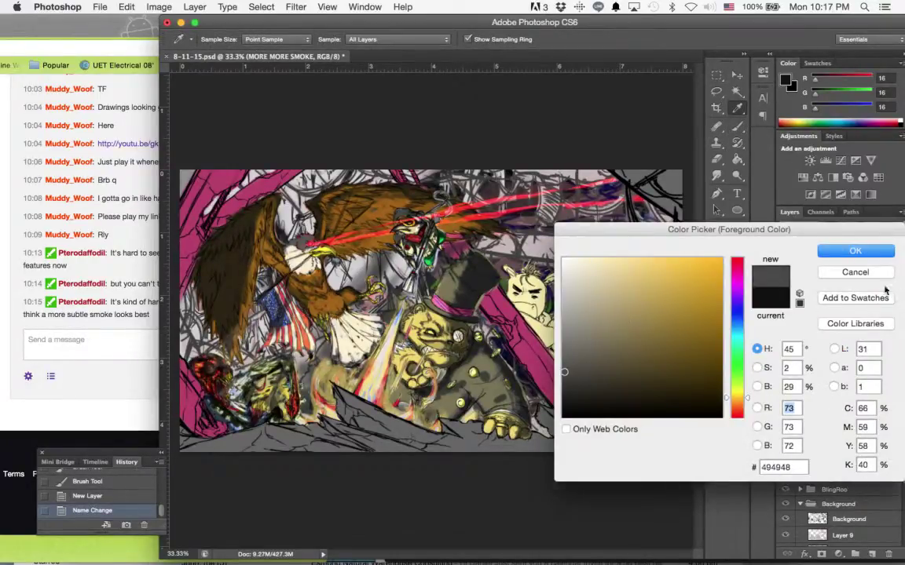
{"action": "left_click", "coordinate": [867, 256]}
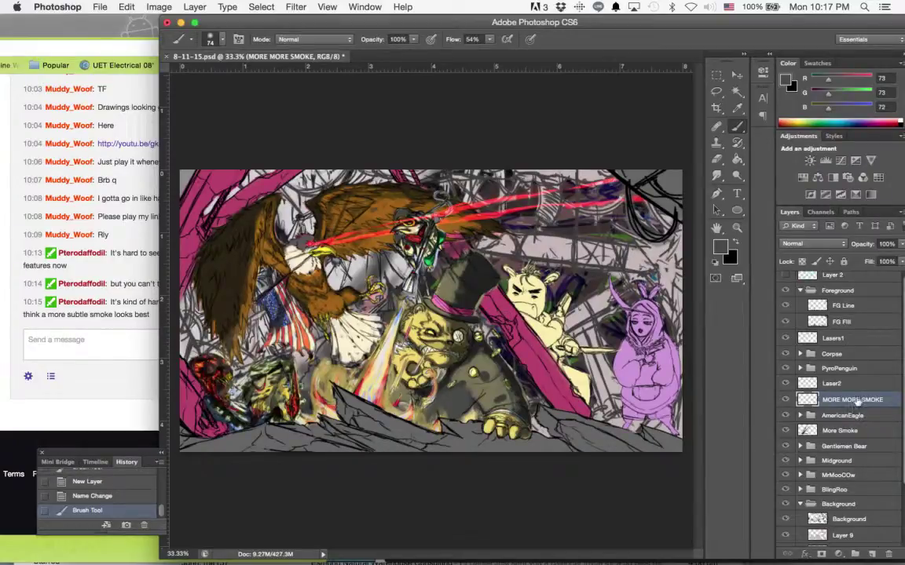
- Move the MORE MORE SMOKE layer into the PyroPenguin group and expand that group
{"action": "left_click_drag", "start_coordinate": [854, 400], "coordinate": [857, 370]}
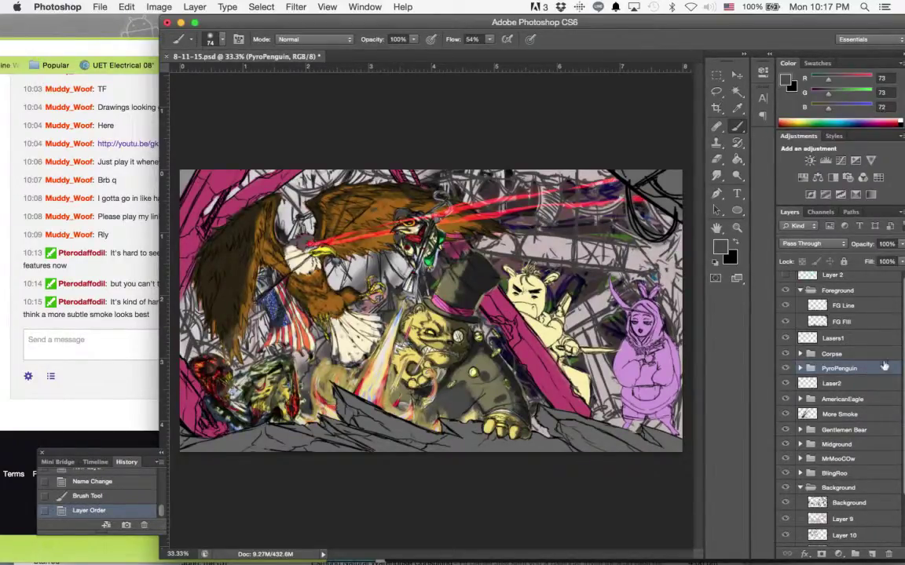
{"action": "left_click", "coordinate": [800, 368]}
{"action": "scroll", "coordinate": [832, 440], "scroll_direction": "down", "scroll_amount": 1}
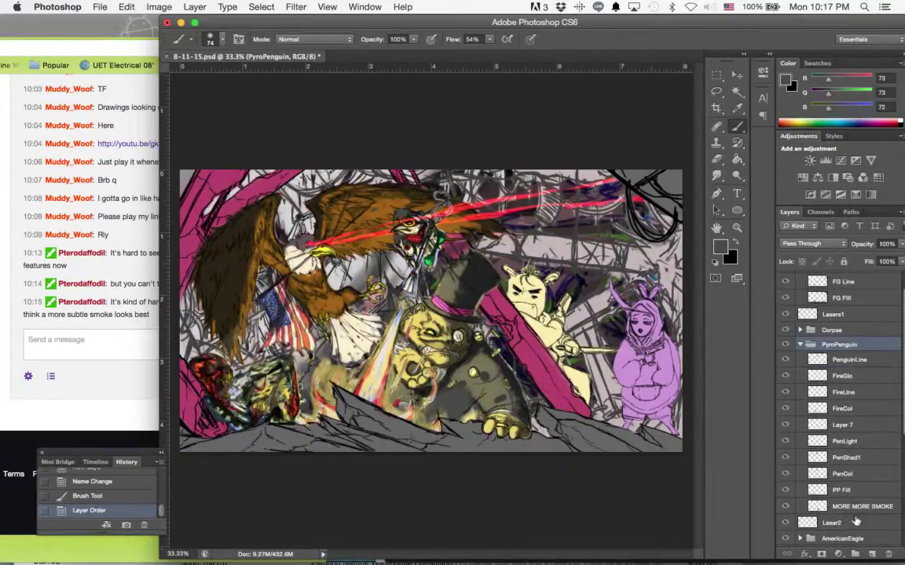
- Move the MORE MORE SMOKE layer out of the PyroPenguin group to directly above it, and collapse that group
{"action": "left_click_drag", "start_coordinate": [859, 506], "coordinate": [854, 337]}
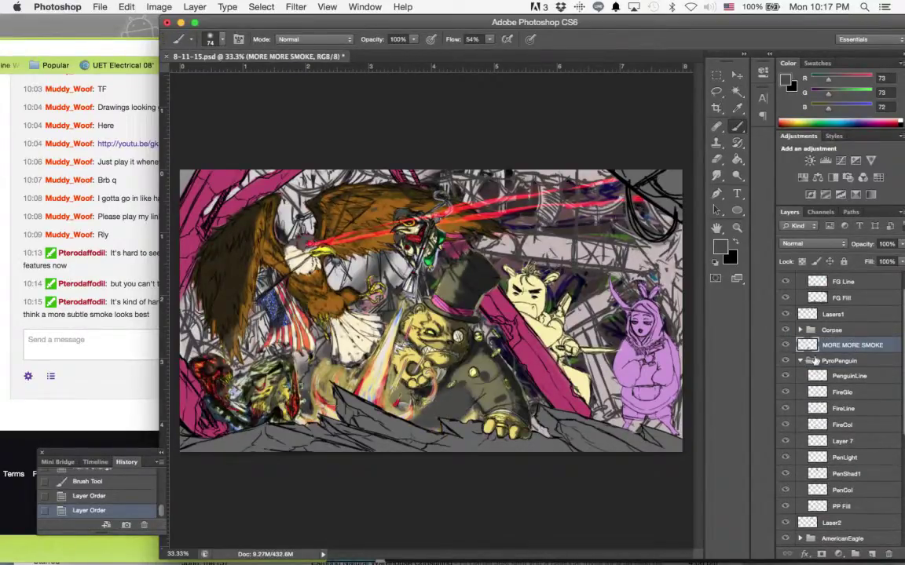
{"action": "left_click", "coordinate": [800, 360]}
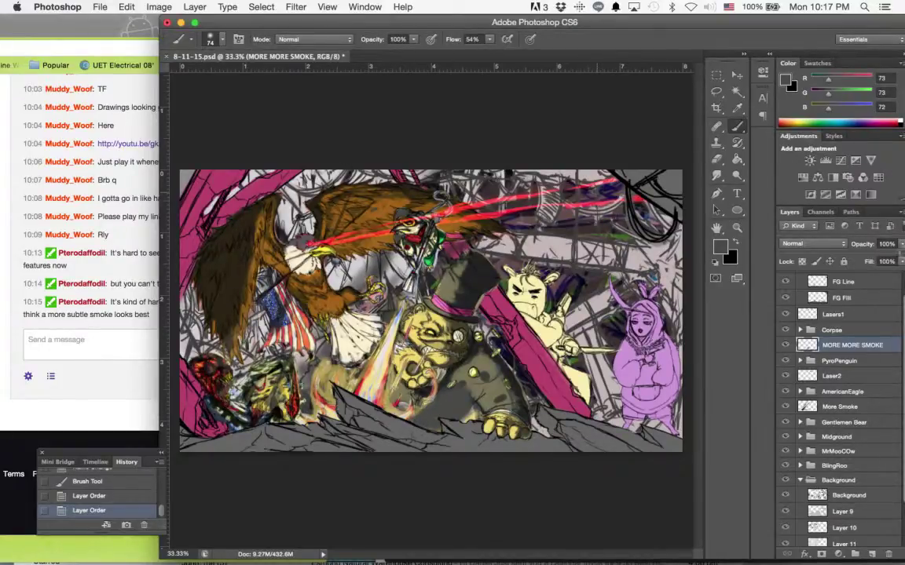
- Lower the MORE MORE SMOKE layer's opacity to 61% and brush dark grey smoke around the penguin, the fire and the beam behind it
{"action": "left_click_drag", "start_coordinate": [901, 244], "coordinate": [874, 258]}
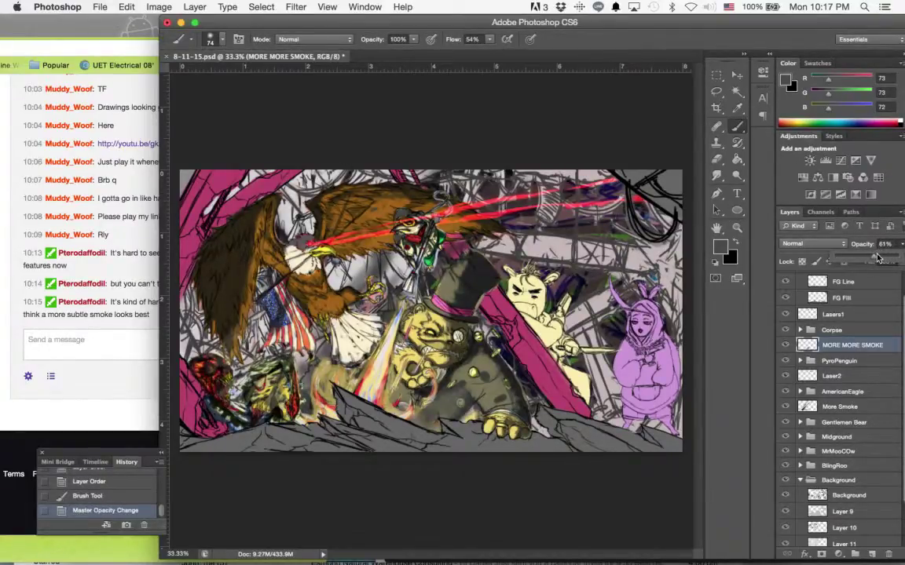
{"action": "left_click", "coordinate": [432, 422]}
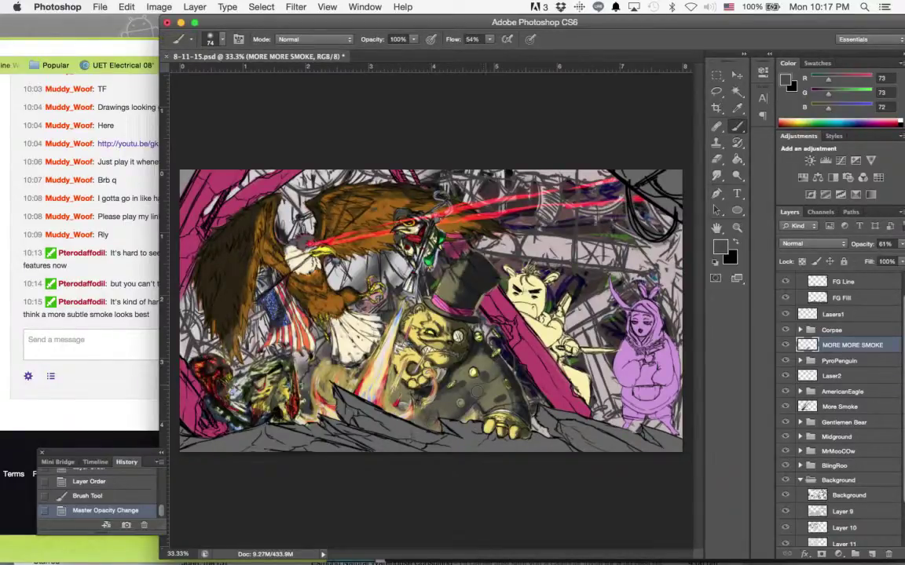
{"action": "left_click_drag", "start_coordinate": [510, 349], "coordinate": [610, 244]}
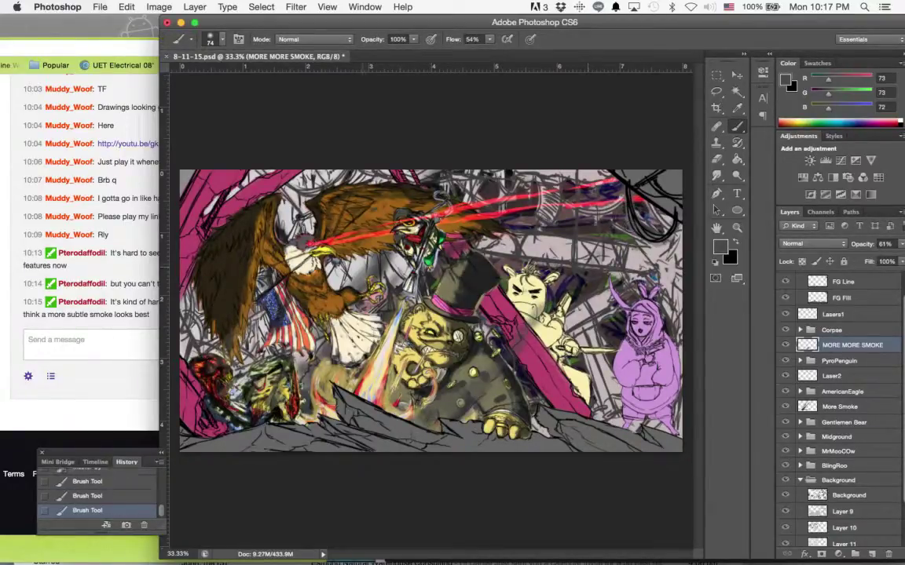
{"action": "mouse_move", "coordinate": [361, 373]}
{"action": "left_mouse_down"}
{"action": "mouse_move", "coordinate": [307, 361]}
{"action": "mouse_move", "coordinate": [270, 310]}
{"action": "mouse_move", "coordinate": [326, 389]}
{"action": "mouse_move", "coordinate": [316, 424]}
{"action": "mouse_move", "coordinate": [331, 406]}
{"action": "left_mouse_up"}
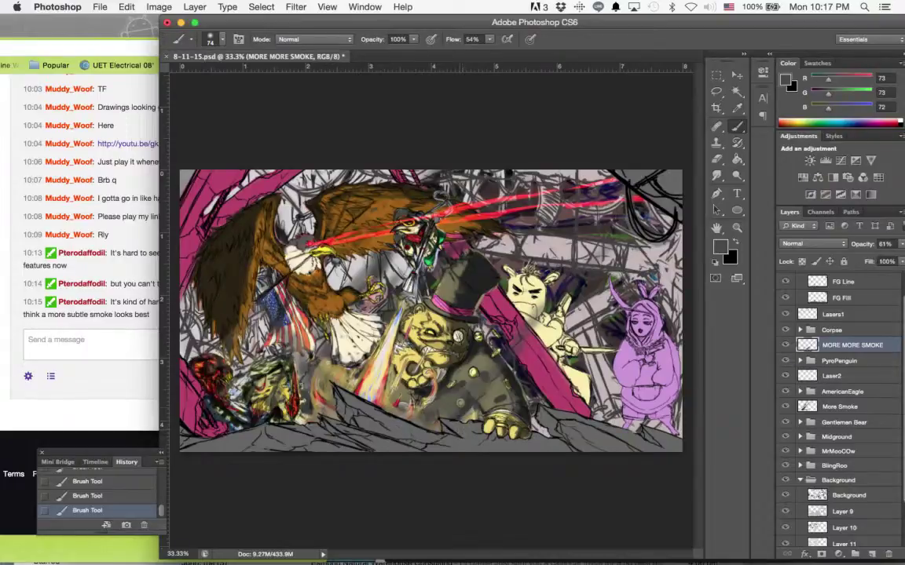
{"action": "mouse_move", "coordinate": [370, 373]}
{"action": "left_mouse_down"}
{"action": "mouse_move", "coordinate": [406, 407]}
{"action": "mouse_move", "coordinate": [333, 349]}
{"action": "mouse_move", "coordinate": [378, 413]}
{"action": "left_mouse_up"}
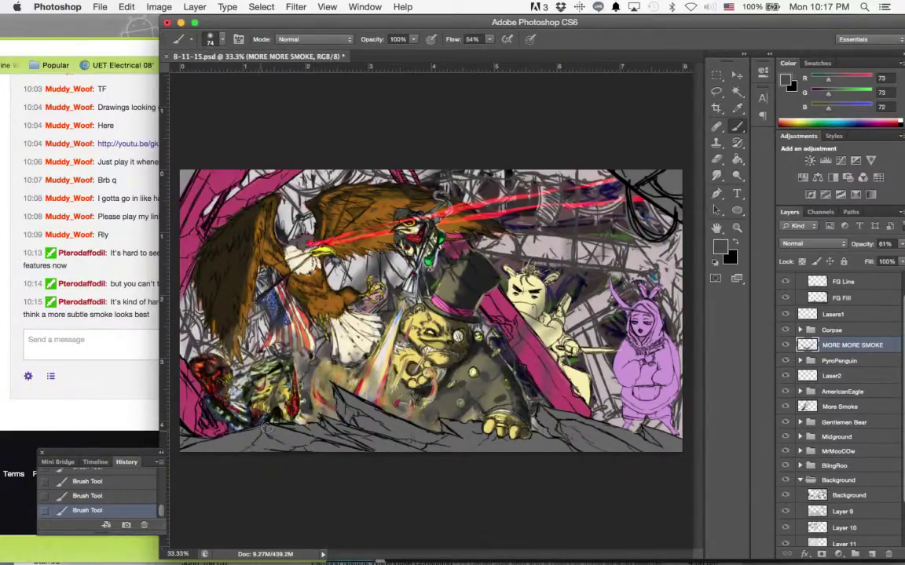
- Try the Lighten and Multiply blend modes on the MORE MORE SMOKE layer, and set it to Darken
{"action": "left_click", "coordinate": [813, 243]}
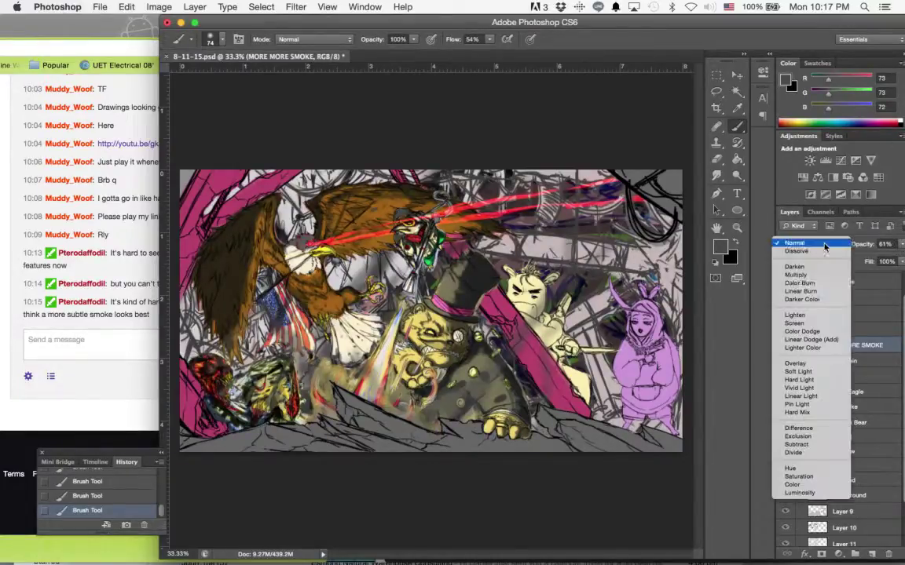
{"action": "left_click", "coordinate": [816, 312]}
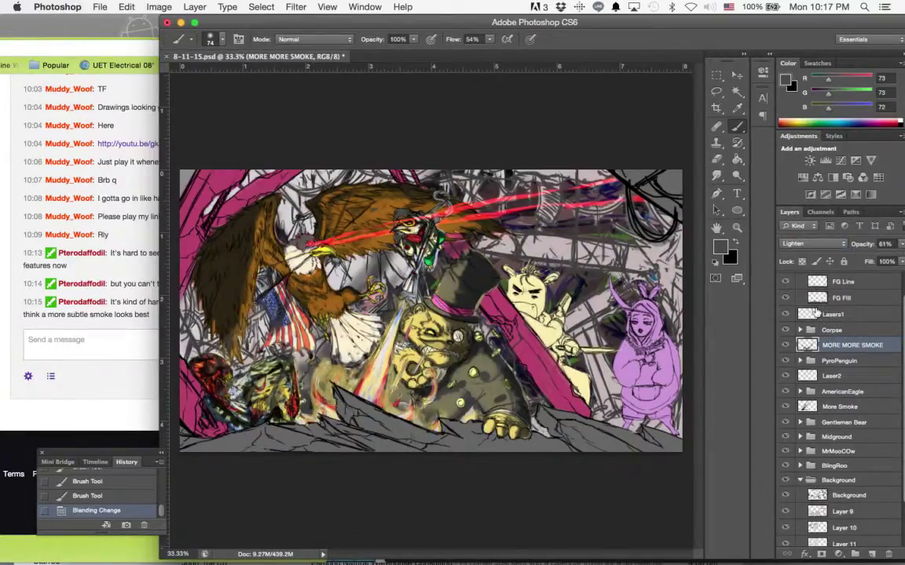
{"action": "left_click", "coordinate": [803, 245]}
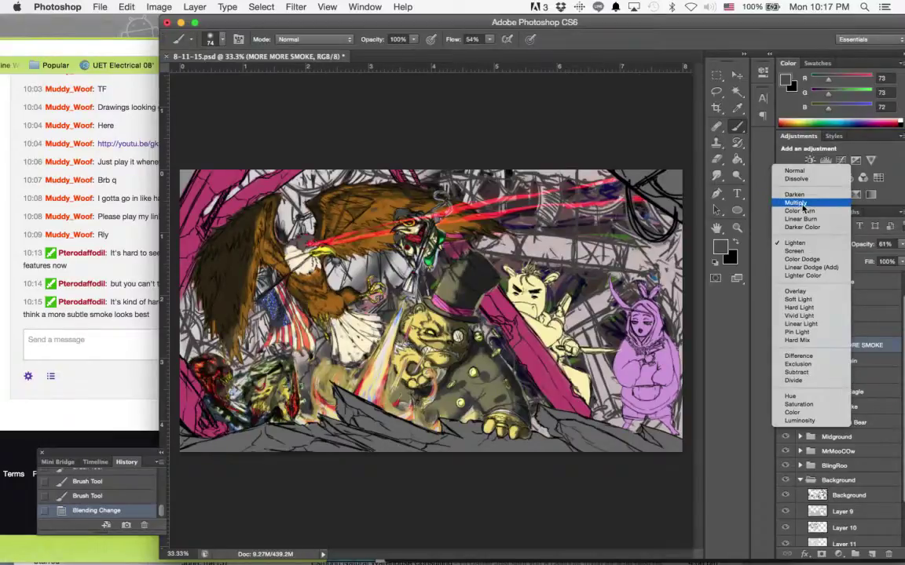
{"action": "left_click", "coordinate": [803, 205]}
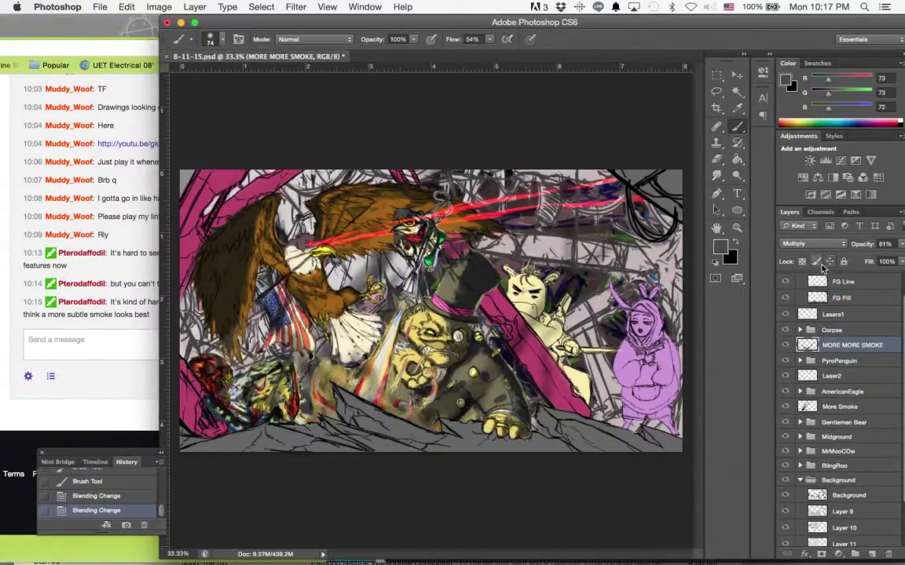
{"action": "left_click", "coordinate": [813, 243]}
{"action": "left_click", "coordinate": [794, 234]}
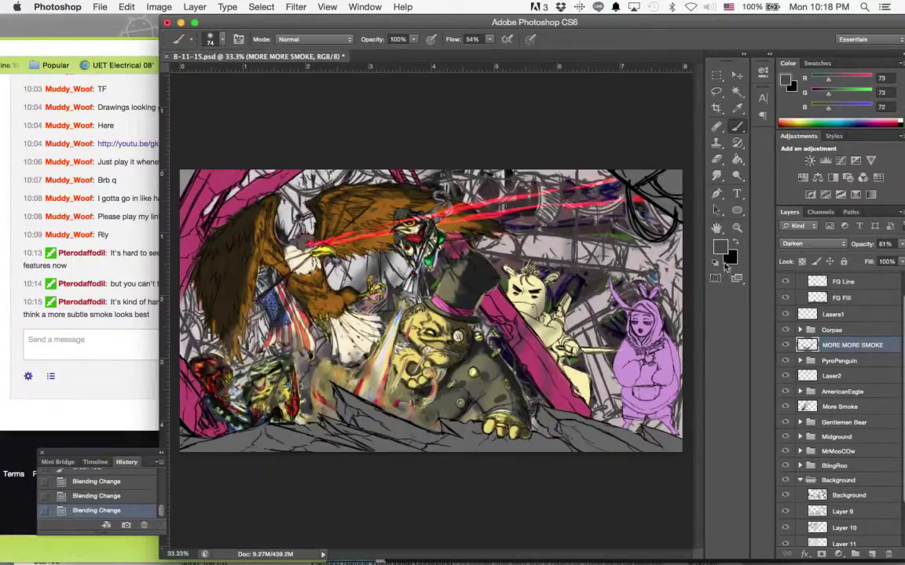
- Set the foreground color to grey 777777 and brush lighter smoke over the fire and the penguin's back
{"action": "left_click", "coordinate": [719, 248]}
{"action": "left_click", "coordinate": [577, 334]}
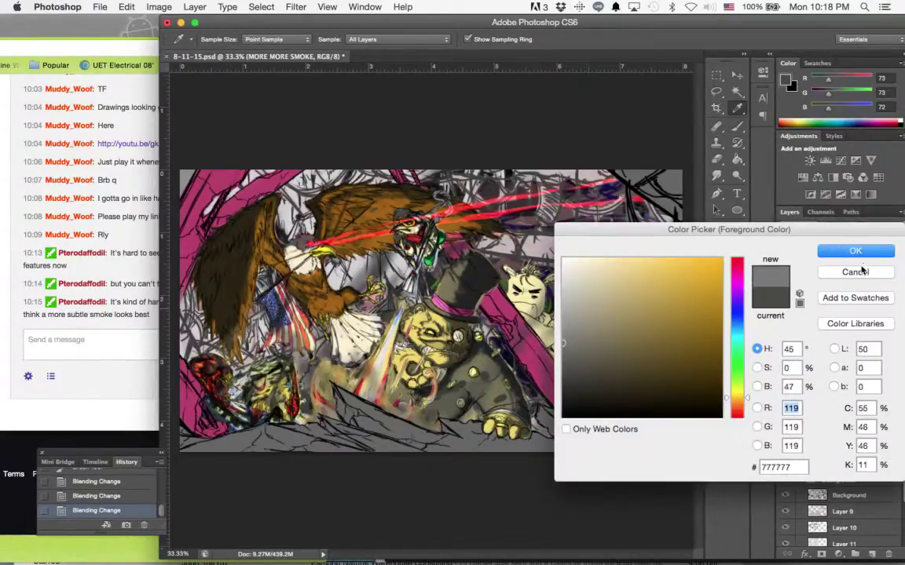
{"action": "left_click", "coordinate": [853, 251]}
{"action": "key", "text": "b"}
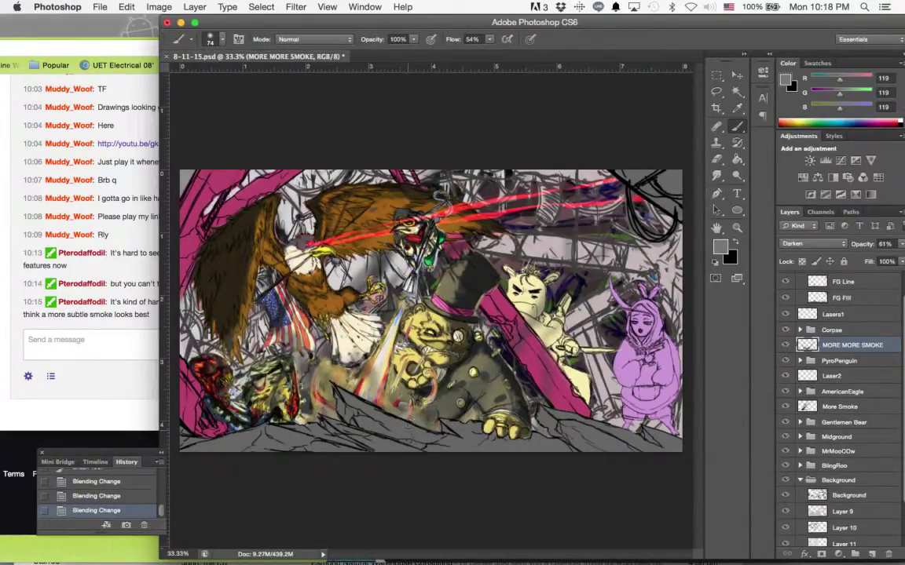
{"action": "left_click_drag", "start_coordinate": [374, 380], "coordinate": [400, 365]}
{"action": "left_click_drag", "start_coordinate": [497, 369], "coordinate": [511, 353]}
{"action": "mouse_move", "coordinate": [503, 371]}
{"action": "left_mouse_down"}
{"action": "mouse_move", "coordinate": [513, 360]}
{"action": "mouse_move", "coordinate": [508, 344]}
{"action": "left_mouse_up"}
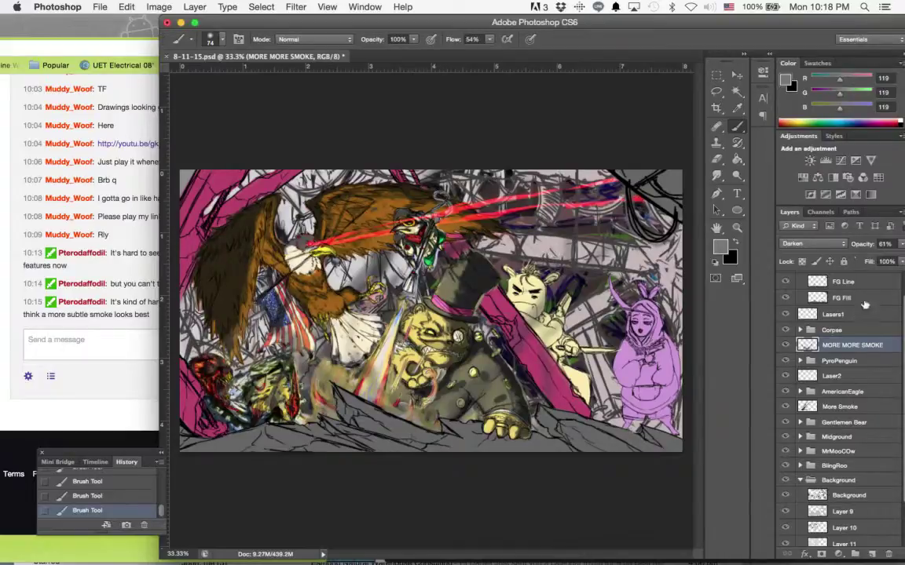
- Raise the MORE MORE SMOKE layer's opacity to 91%, try Dissolve and Soft Light, and set its blend mode to Darker Color
{"action": "left_click_drag", "start_coordinate": [900, 244], "coordinate": [888, 259]}
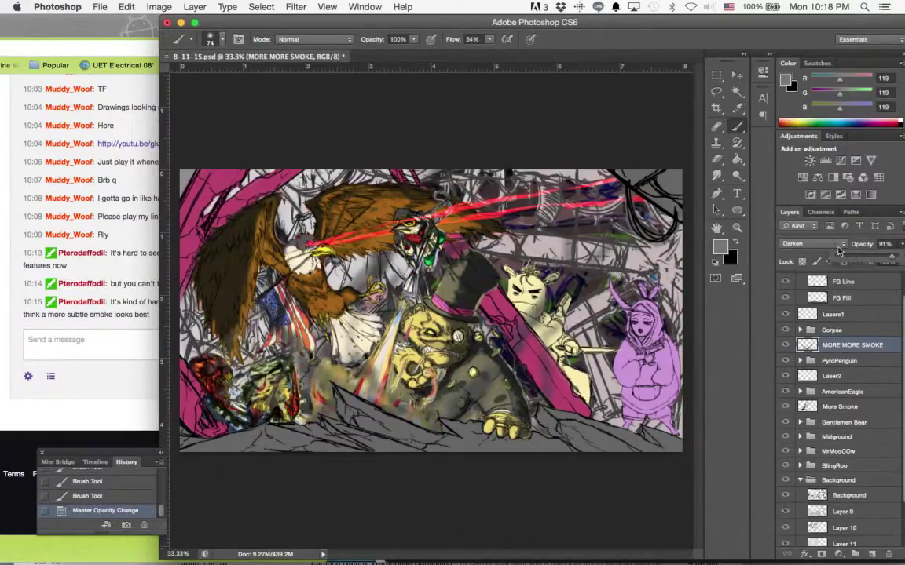
{"action": "left_click", "coordinate": [839, 248]}
{"action": "left_click", "coordinate": [793, 226]}
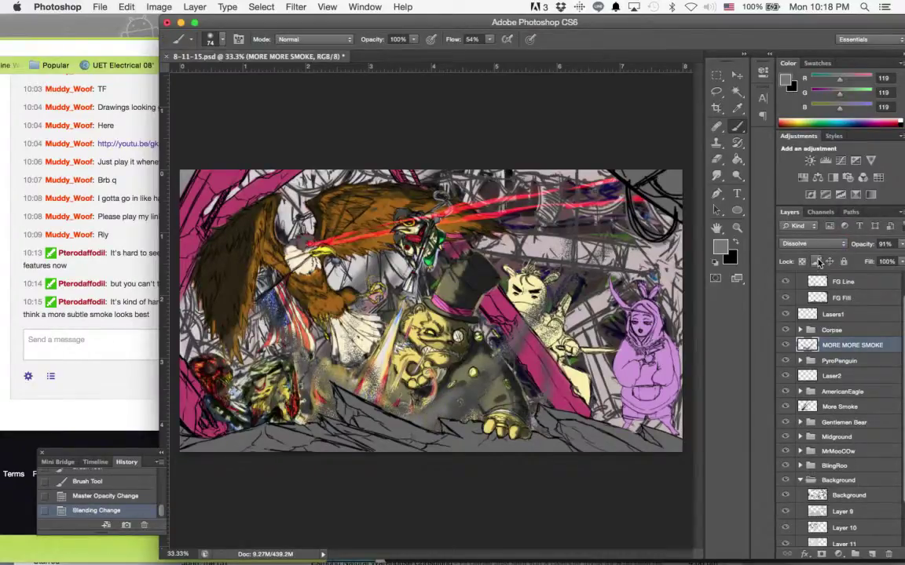
{"action": "left_click", "coordinate": [813, 246]}
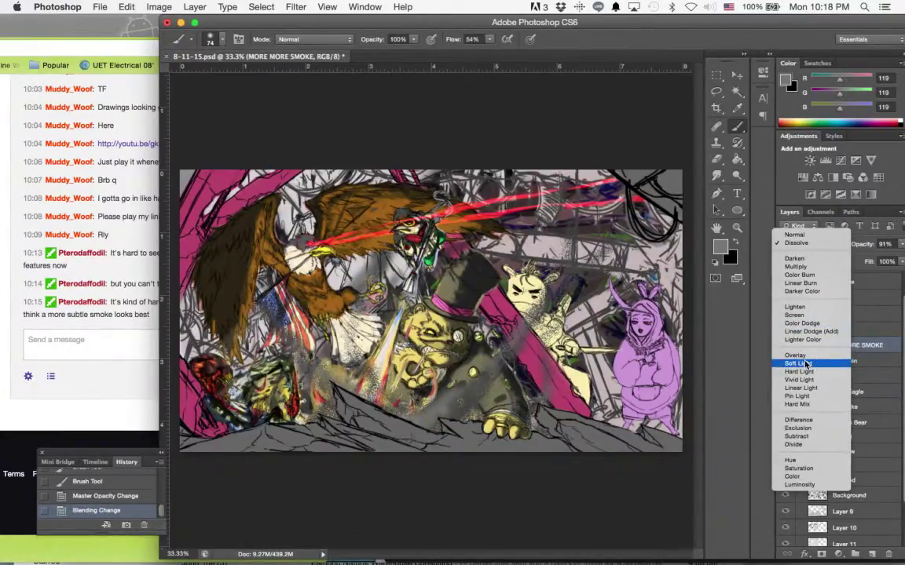
{"action": "left_click", "coordinate": [806, 364]}
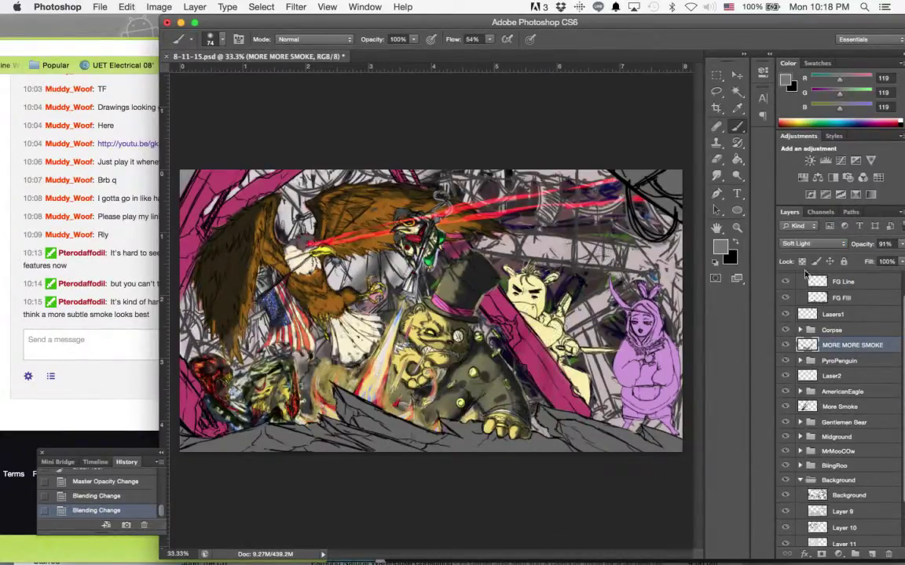
{"action": "left_click", "coordinate": [805, 245]}
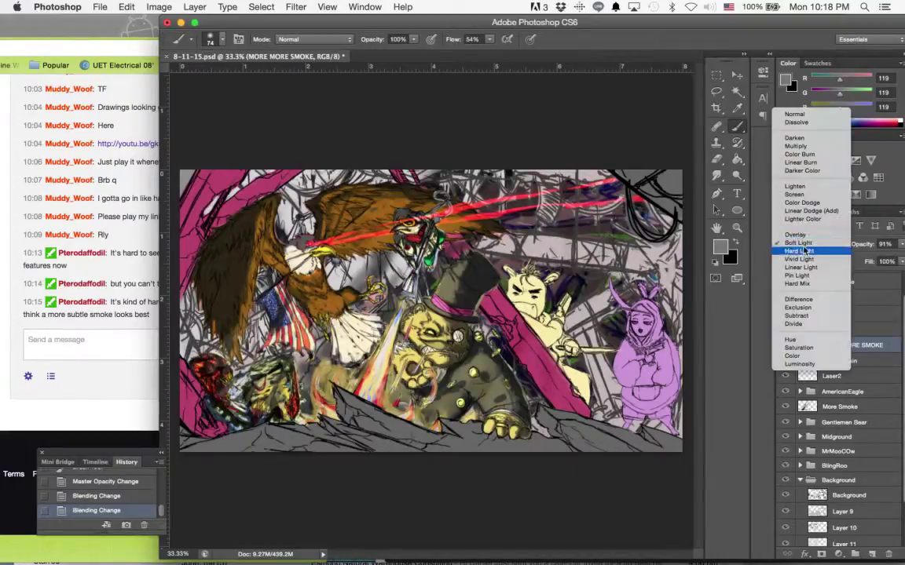
{"action": "left_click", "coordinate": [808, 171]}
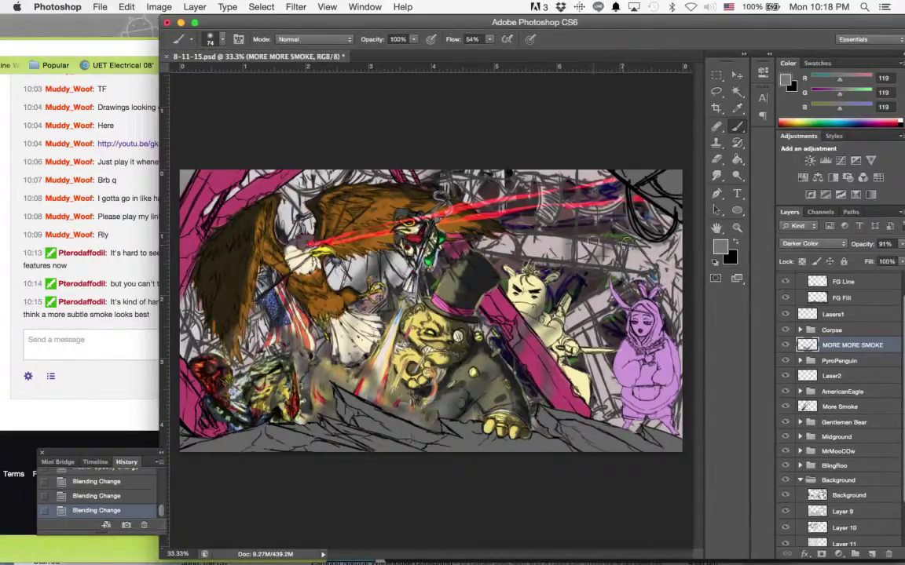
- Brush smoke wisps across the lasers in grey and in black with swapped colors, and add black smoke around the flag and fire
{"action": "left_click_drag", "start_coordinate": [578, 220], "coordinate": [584, 172]}
{"action": "left_click", "coordinate": [644, 224]}
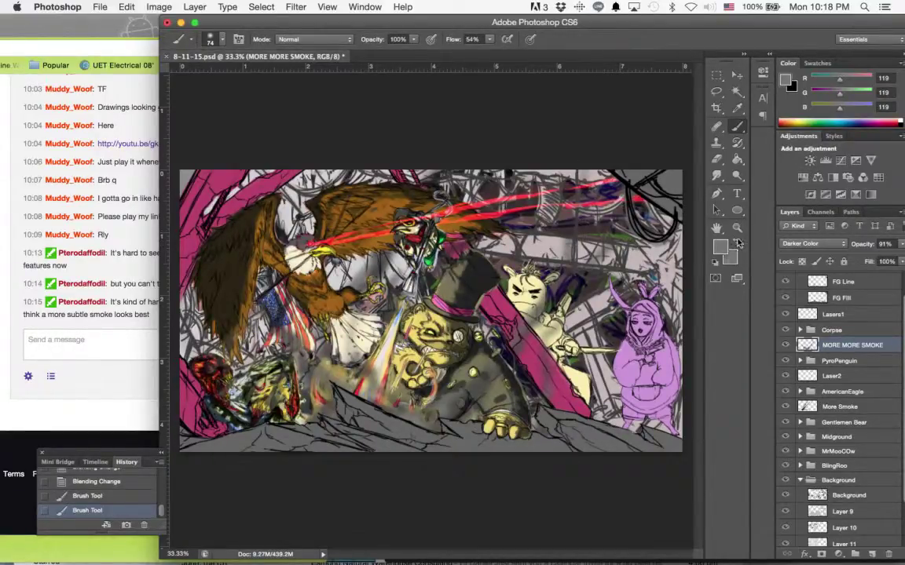
{"action": "left_click", "coordinate": [735, 243]}
{"action": "left_click_drag", "start_coordinate": [570, 249], "coordinate": [583, 176]}
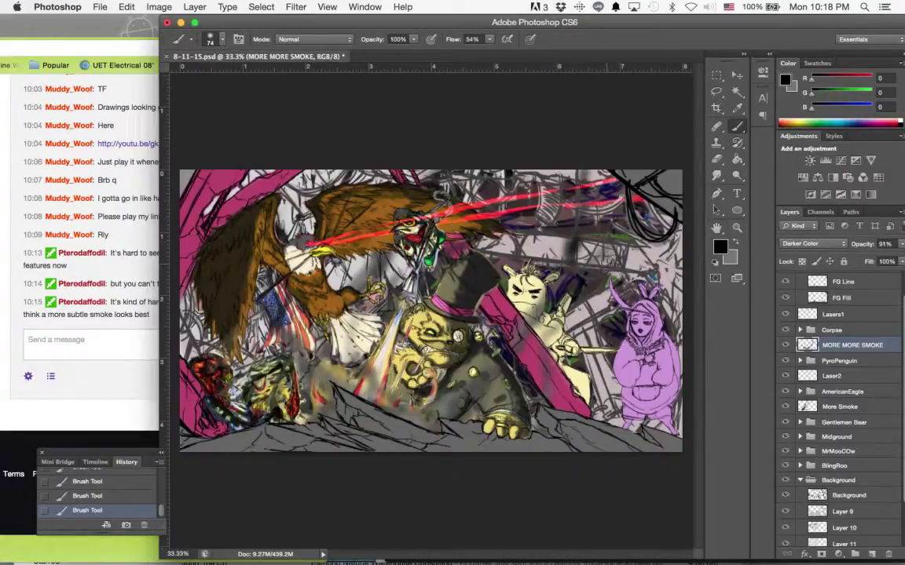
{"action": "left_click_drag", "start_coordinate": [608, 258], "coordinate": [644, 221]}
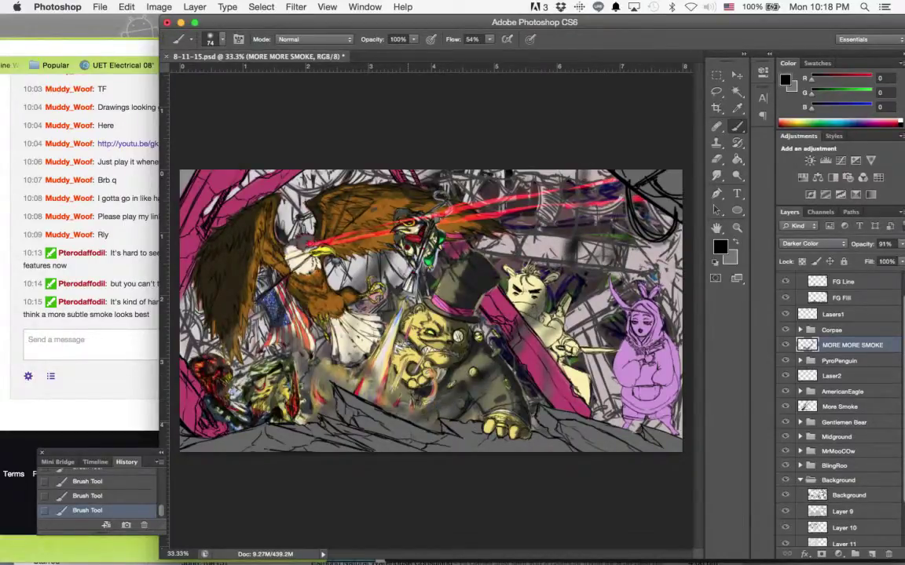
{"action": "mouse_move", "coordinate": [287, 336]}
{"action": "left_mouse_down"}
{"action": "mouse_move", "coordinate": [300, 373]}
{"action": "mouse_move", "coordinate": [381, 414]}
{"action": "left_mouse_up"}
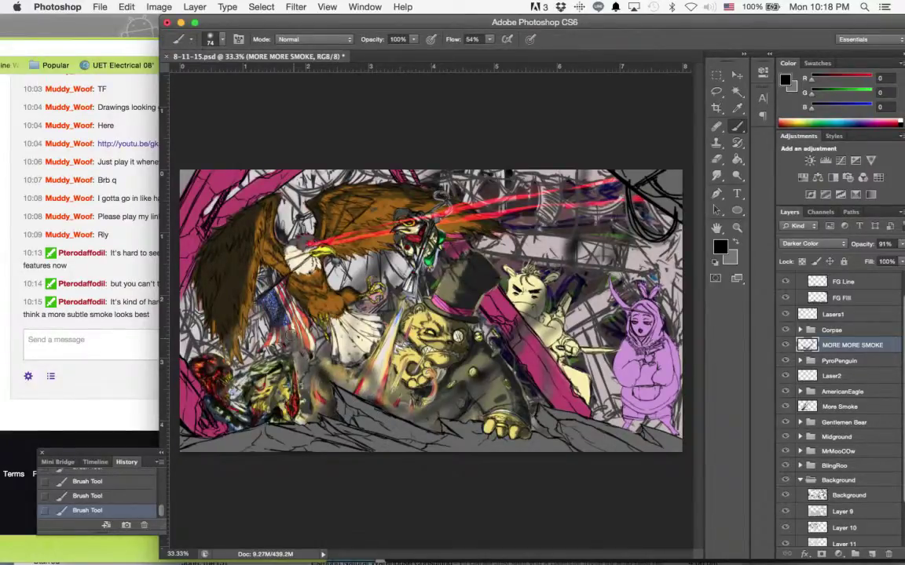
{"action": "mouse_move", "coordinate": [290, 336]}
{"action": "left_mouse_down"}
{"action": "mouse_move", "coordinate": [264, 307]}
{"action": "mouse_move", "coordinate": [271, 320]}
{"action": "left_mouse_up"}
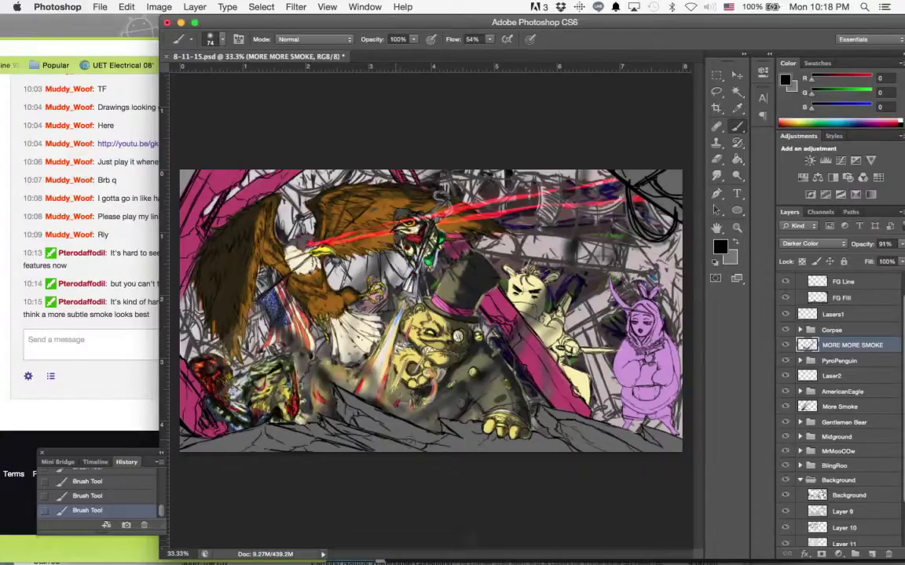
- Erase excess smoke from the flag, the eagle's tail, the fire and the penguin with a size 26 eraser
{"action": "key", "text": "e"}
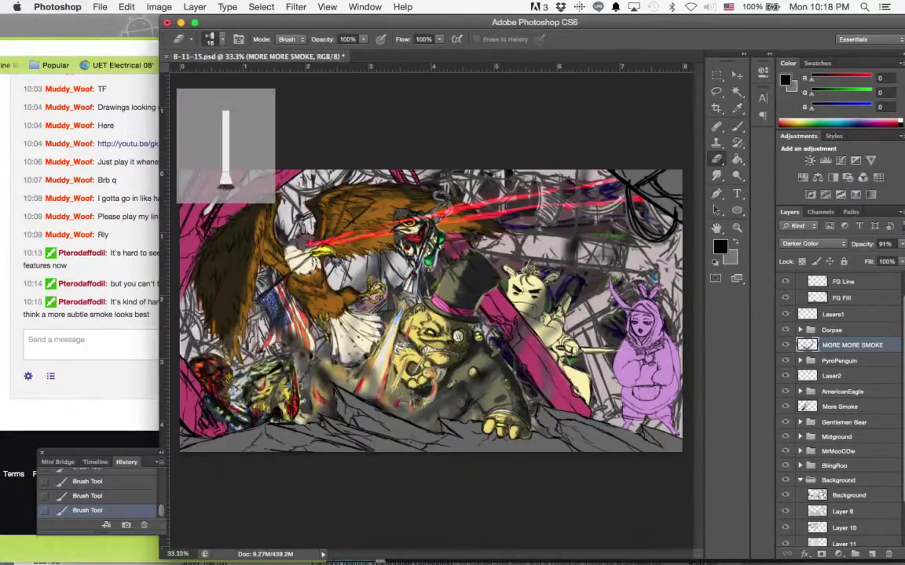
{"action": "left_click", "coordinate": [221, 40]}
{"action": "left_click", "coordinate": [201, 76]}
{"action": "left_click", "coordinate": [234, 31]}
{"action": "mouse_move", "coordinate": [333, 354]}
{"action": "left_mouse_down"}
{"action": "mouse_move", "coordinate": [313, 331]}
{"action": "mouse_move", "coordinate": [341, 345]}
{"action": "left_mouse_up"}
{"action": "left_click_drag", "start_coordinate": [346, 356], "coordinate": [308, 318]}
{"action": "left_click_drag", "start_coordinate": [320, 378], "coordinate": [313, 426]}
{"action": "mouse_move", "coordinate": [307, 343]}
{"action": "left_mouse_down"}
{"action": "mouse_move", "coordinate": [287, 334]}
{"action": "mouse_move", "coordinate": [307, 342]}
{"action": "mouse_move", "coordinate": [297, 363]}
{"action": "left_mouse_up"}
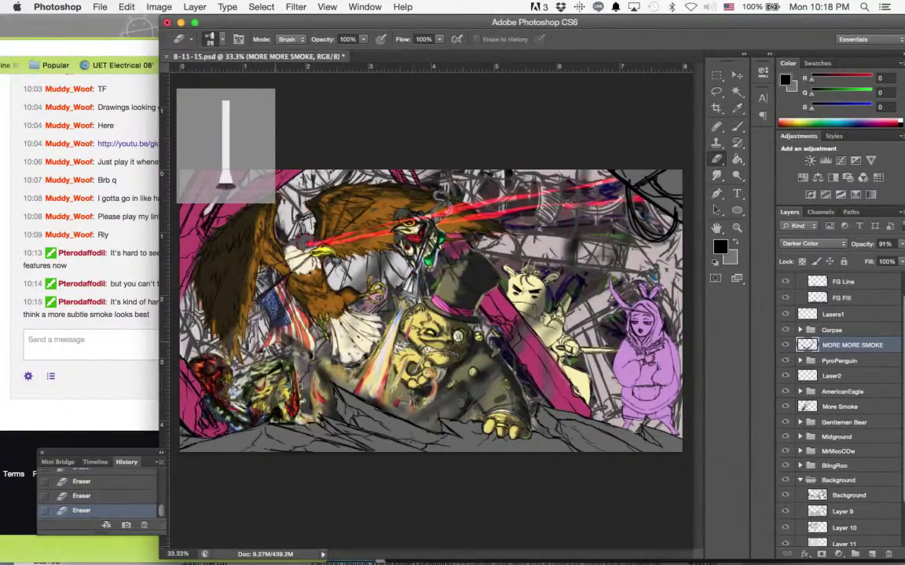
{"action": "mouse_move", "coordinate": [402, 393]}
{"action": "left_mouse_down"}
{"action": "mouse_move", "coordinate": [432, 399]}
{"action": "mouse_move", "coordinate": [410, 407]}
{"action": "left_mouse_up"}
{"action": "left_click_drag", "start_coordinate": [474, 402], "coordinate": [547, 311]}
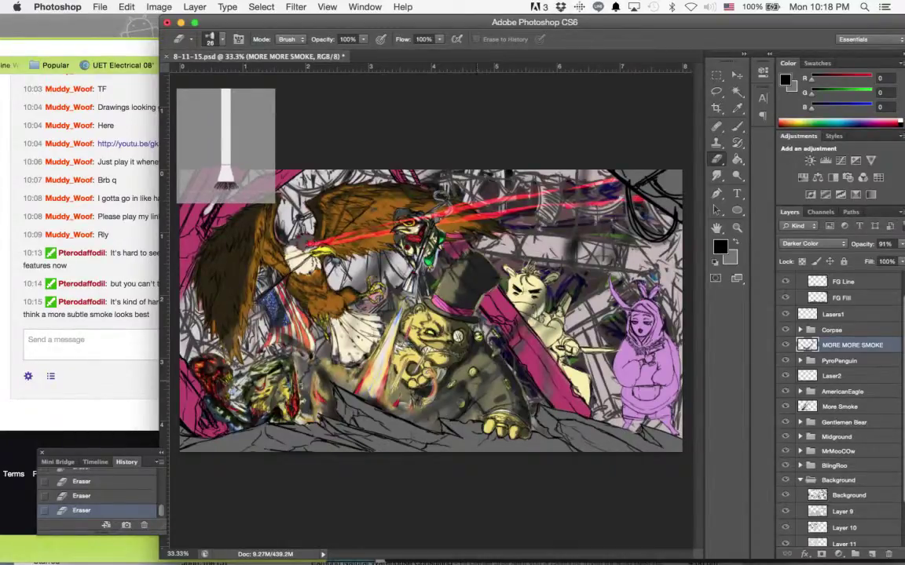
{"action": "left_click_drag", "start_coordinate": [472, 425], "coordinate": [550, 316]}
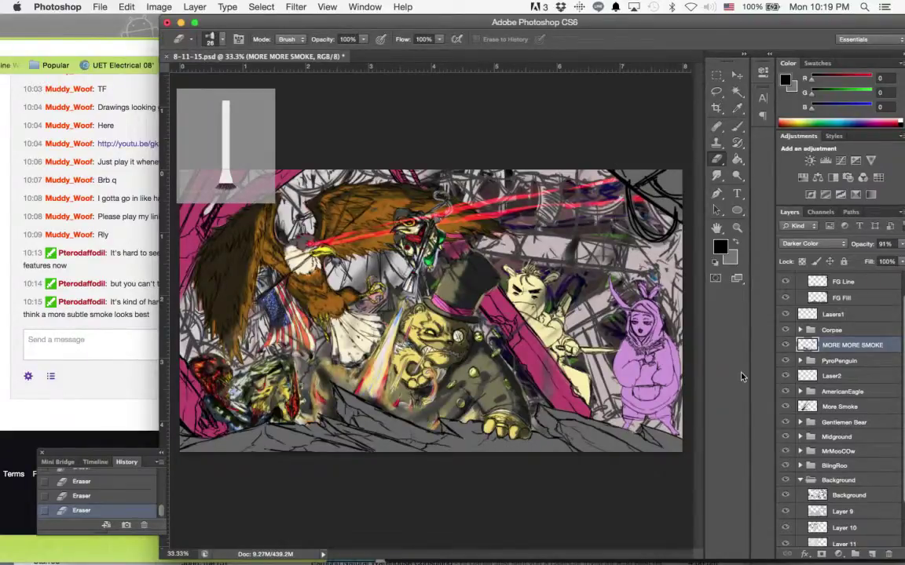
- Brush black smoke onto the rocks between the fire and the penguin, and blend over it with the swapped grey color
{"action": "key", "text": "b"}
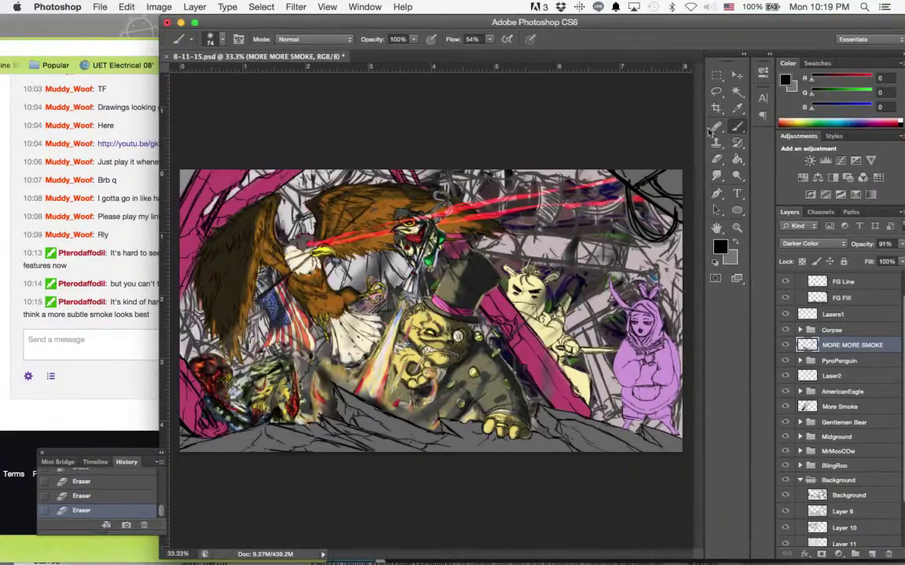
{"action": "left_click_drag", "start_coordinate": [416, 421], "coordinate": [437, 401]}
{"action": "mouse_move", "coordinate": [432, 403]}
{"action": "left_mouse_down"}
{"action": "mouse_move", "coordinate": [454, 391]}
{"action": "mouse_move", "coordinate": [436, 403]}
{"action": "mouse_move", "coordinate": [438, 428]}
{"action": "mouse_move", "coordinate": [404, 423]}
{"action": "left_mouse_up"}
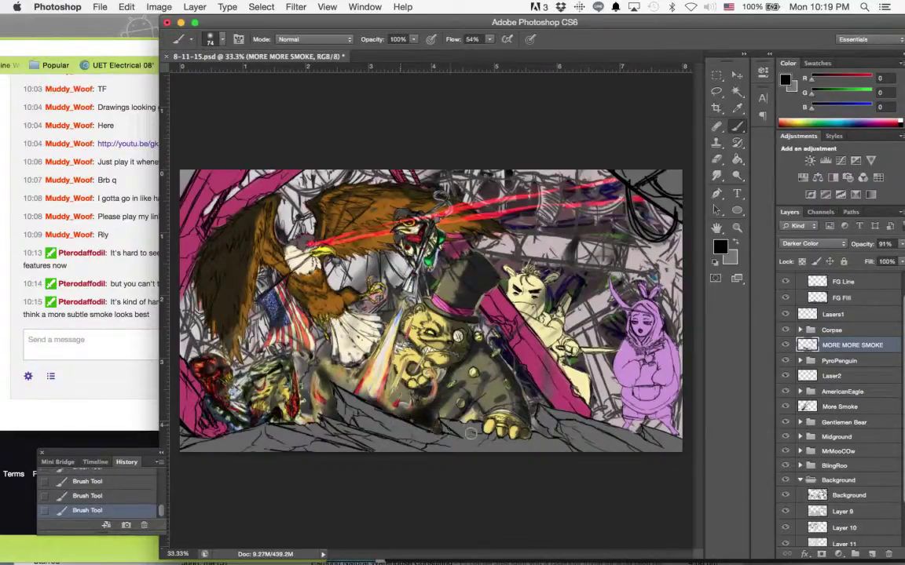
{"action": "key", "text": "x"}
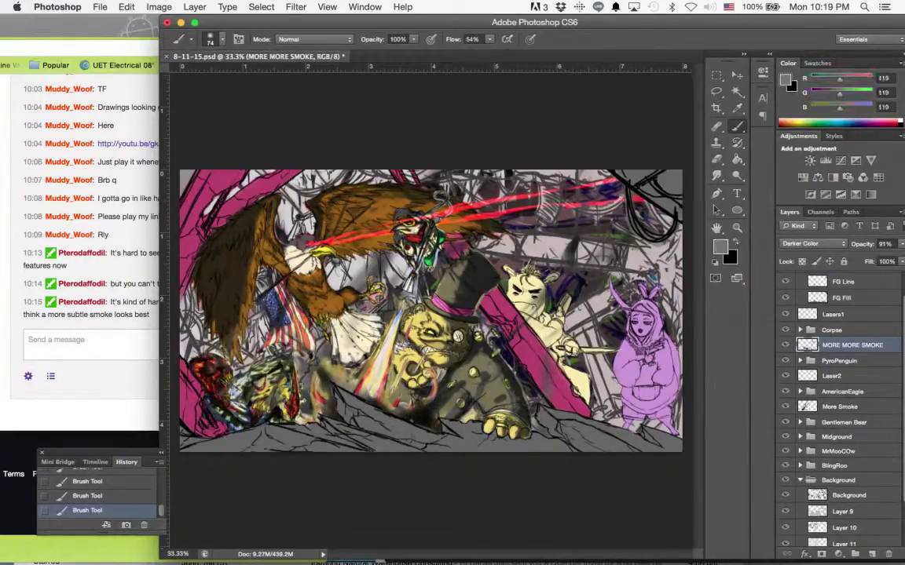
{"action": "mouse_move", "coordinate": [411, 425]}
{"action": "left_mouse_down"}
{"action": "mouse_move", "coordinate": [473, 394]}
{"action": "mouse_move", "coordinate": [453, 393]}
{"action": "left_mouse_up"}
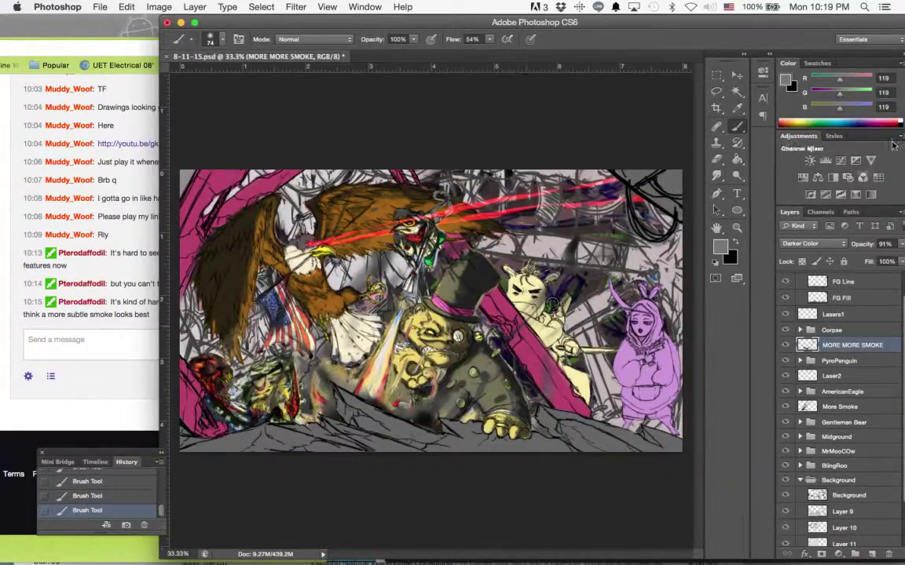
- Lower the MORE MORE SMOKE layer's opacity to 81% and erase a bit of smoke near the eagle
{"action": "left_click", "coordinate": [901, 244]}
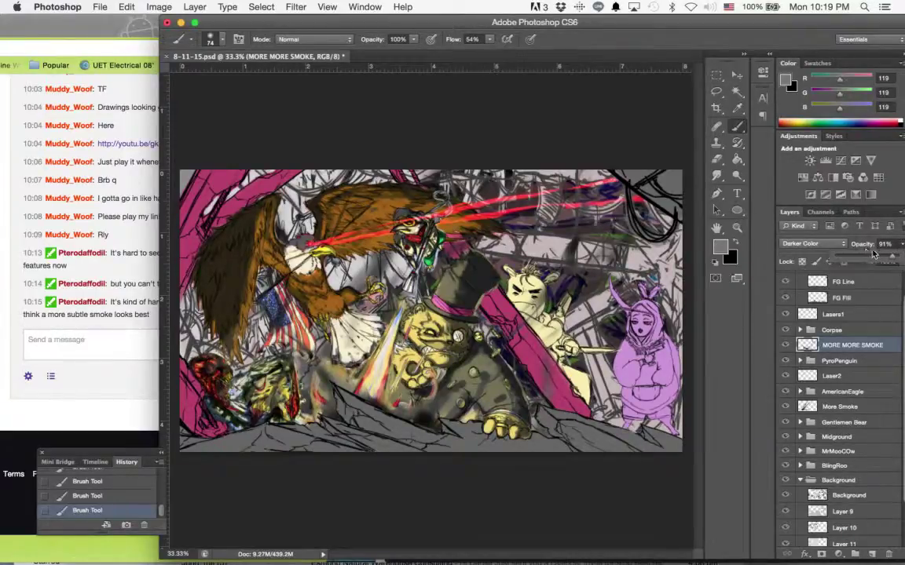
{"action": "left_click", "coordinate": [875, 256]}
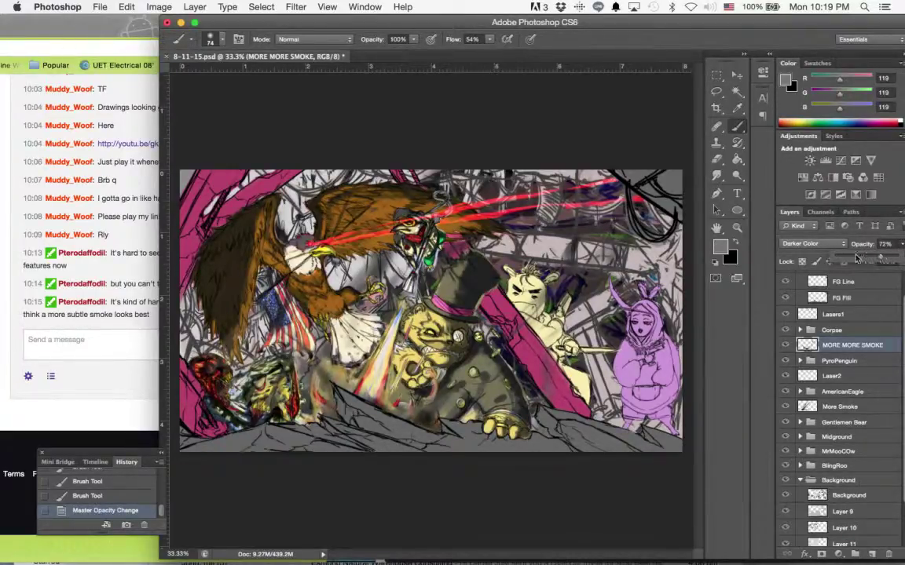
{"action": "left_click", "coordinate": [886, 258]}
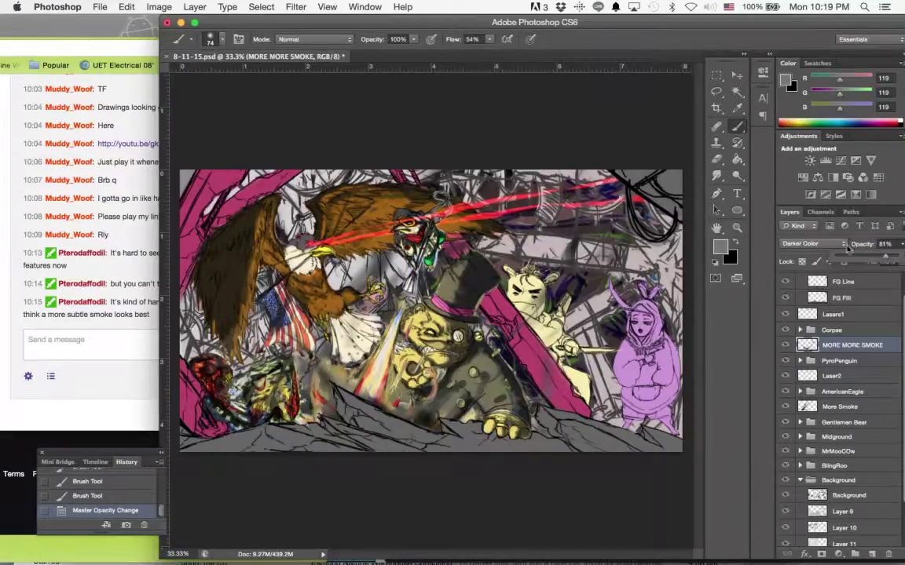
{"action": "left_click", "coordinate": [717, 75]}
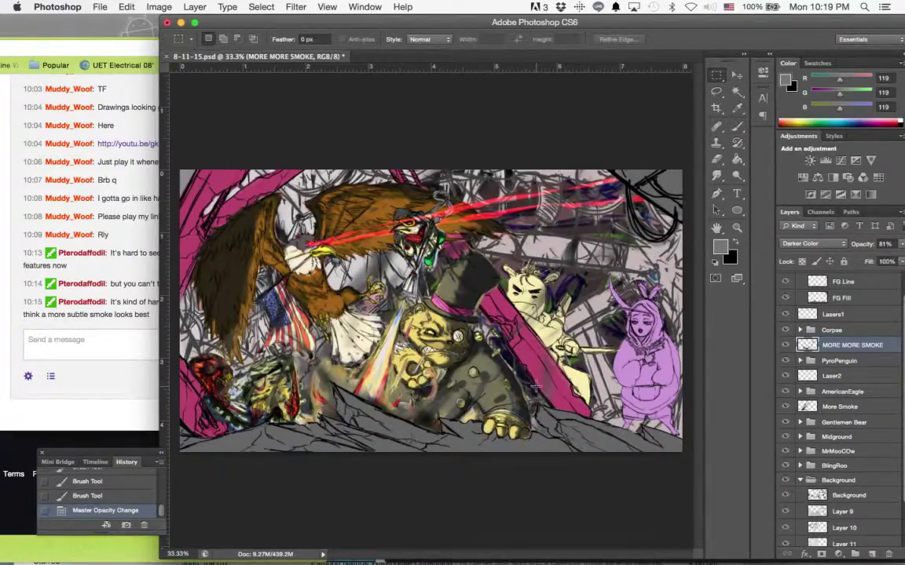
{"action": "key", "text": "e"}
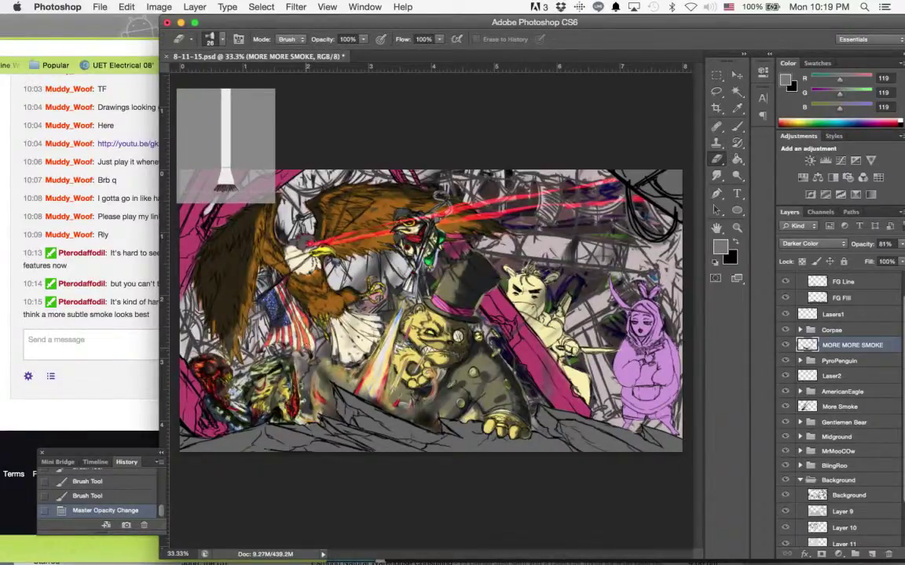
{"action": "left_click", "coordinate": [292, 214]}
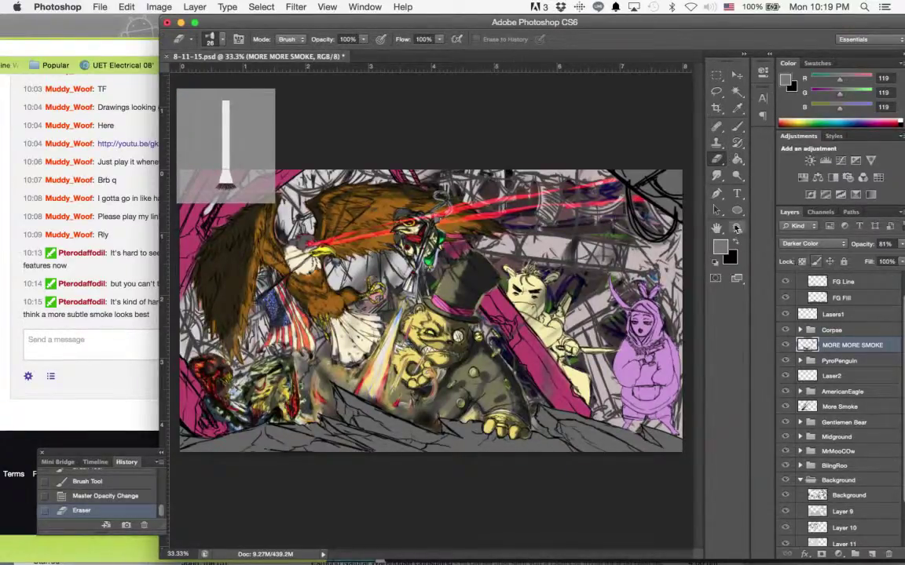
- Review the whole illustration and its layer stack, and save 8-11-15.psd
{"action": "key", "text": "z"}
{"action": "left_click", "coordinate": [502, 309]}
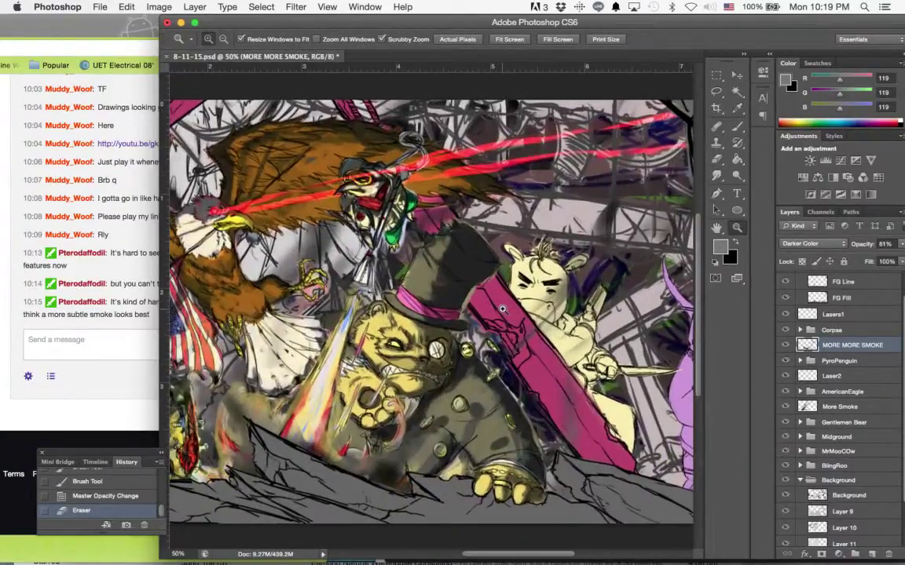
{"action": "left_click", "coordinate": [502, 309]}
{"action": "left_click", "coordinate": [453, 321], "text": "alt"}
{"action": "left_click", "coordinate": [454, 320], "text": "alt"}
{"action": "left_click", "coordinate": [453, 321], "text": "alt"}
{"action": "left_click_drag", "start_coordinate": [406, 316], "coordinate": [454, 322]}
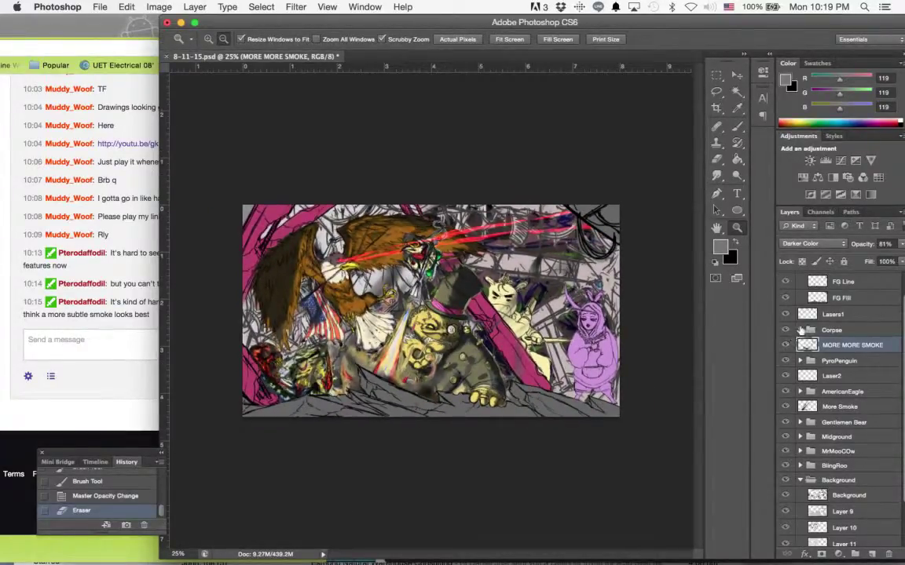
{"action": "scroll", "coordinate": [817, 338], "scroll_direction": "down", "scroll_amount": 3}
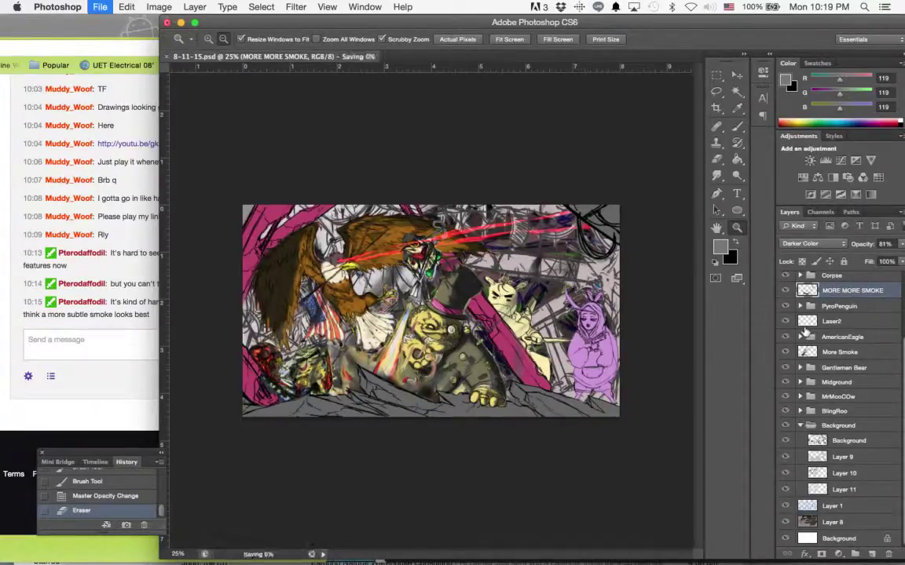
{"action": "scroll", "coordinate": [790, 376], "scroll_direction": "up", "scroll_amount": 5}
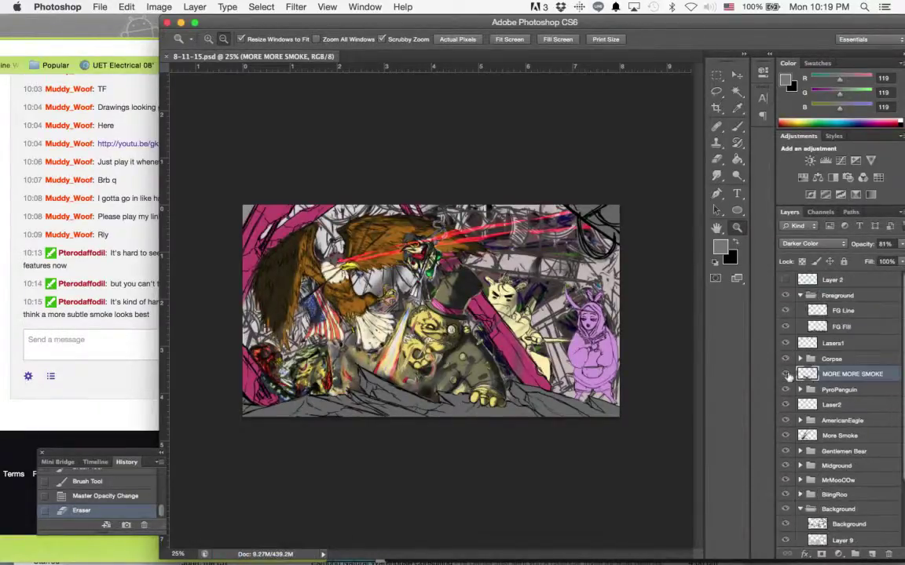
{"action": "scroll", "coordinate": [788, 378], "scroll_direction": "down", "scroll_amount": 5}
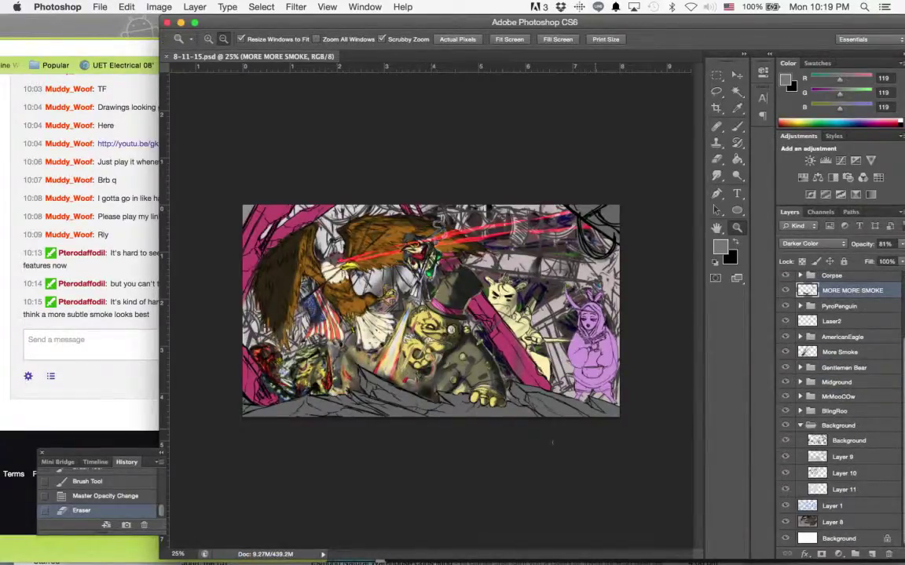
- Collapse the Background group and toggle the MrMooCOw group off and on to check which artwork belongs to it
{"action": "left_click", "coordinate": [479, 292]}
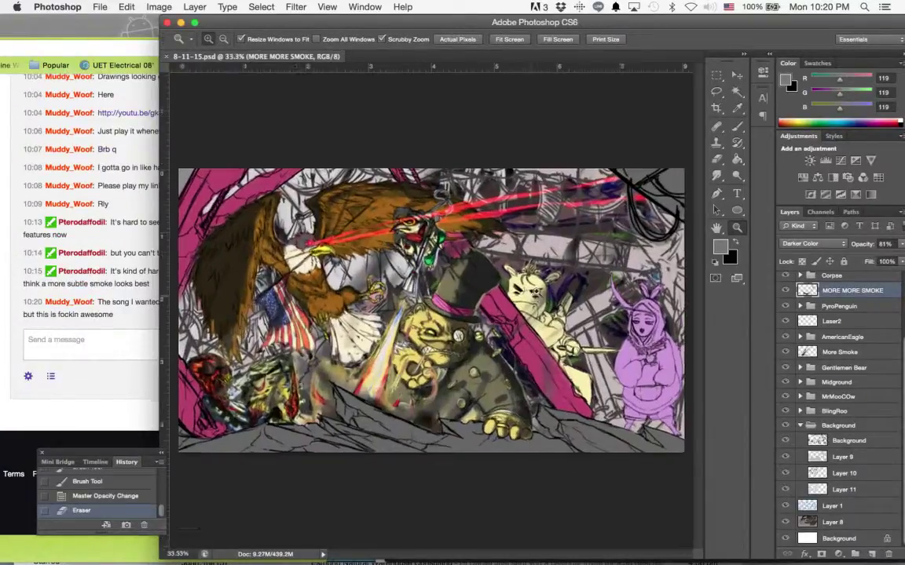
{"action": "left_click", "coordinate": [12, 301]}
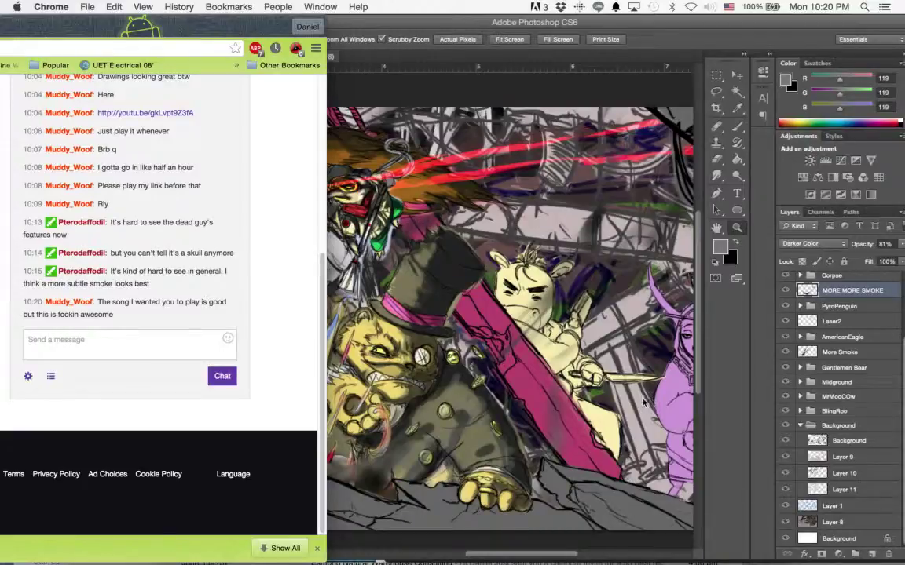
{"action": "left_click", "coordinate": [578, 353]}
{"action": "left_click", "coordinate": [564, 322]}
{"action": "left_click", "coordinate": [589, 301]}
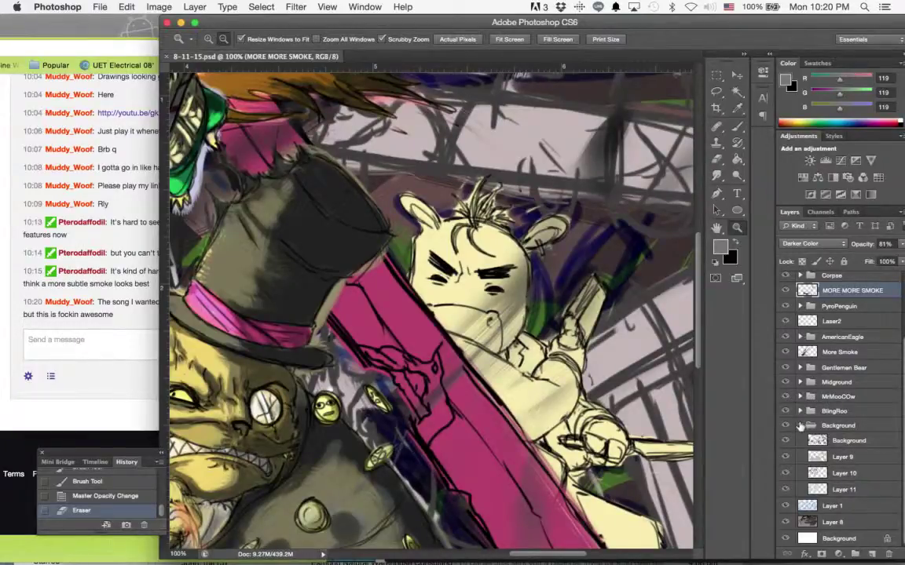
{"action": "left_click", "coordinate": [800, 425]}
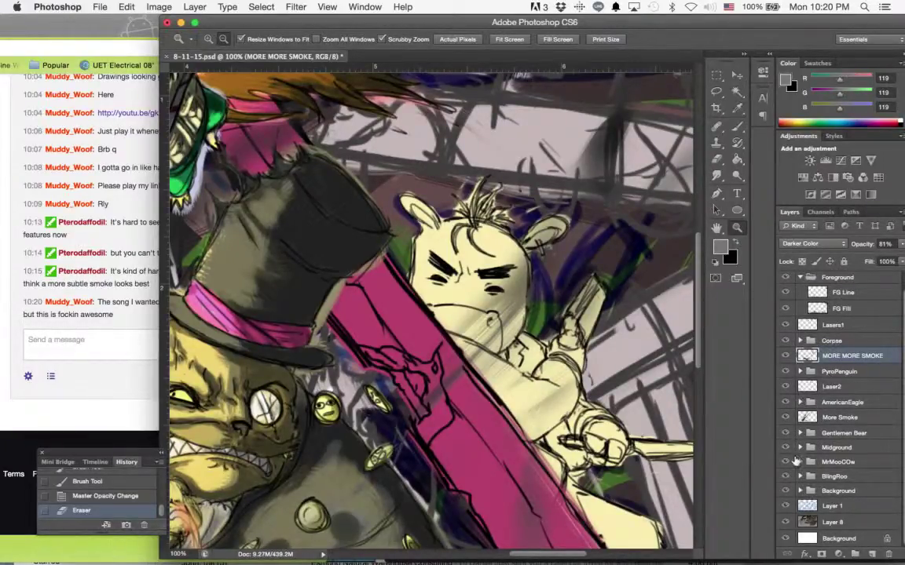
{"action": "left_click", "coordinate": [786, 462]}
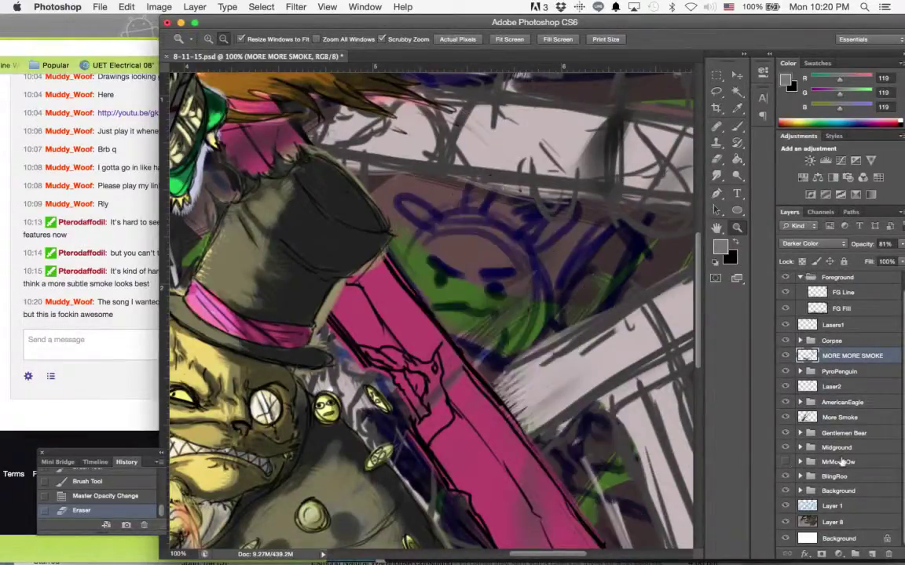
{"action": "left_click", "coordinate": [785, 462]}
{"action": "left_click", "coordinate": [786, 462]}
{"action": "left_click", "coordinate": [786, 462]}
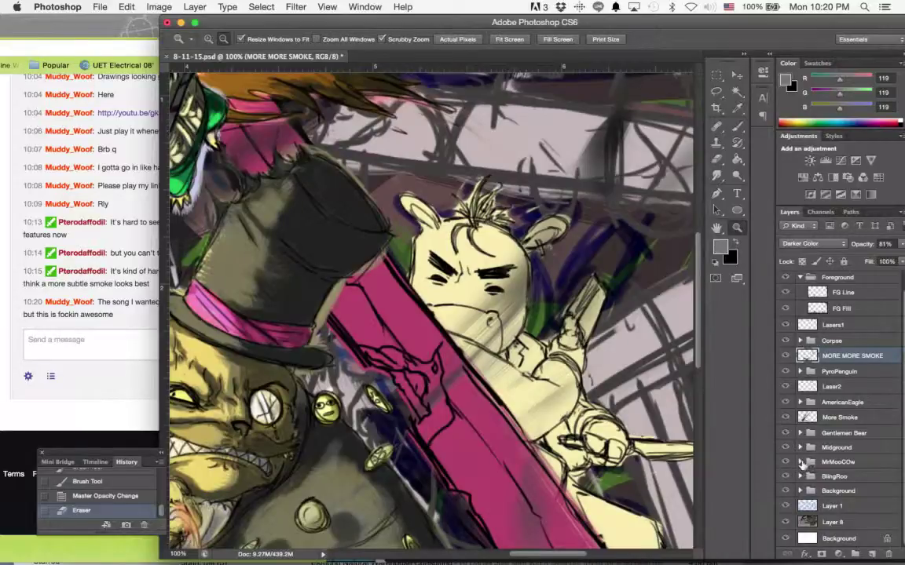
- Expand the MrMooCOw group and make its MrMooCow Line layer active for work on the knife
{"action": "left_click", "coordinate": [800, 462]}
{"action": "left_click", "coordinate": [859, 463]}
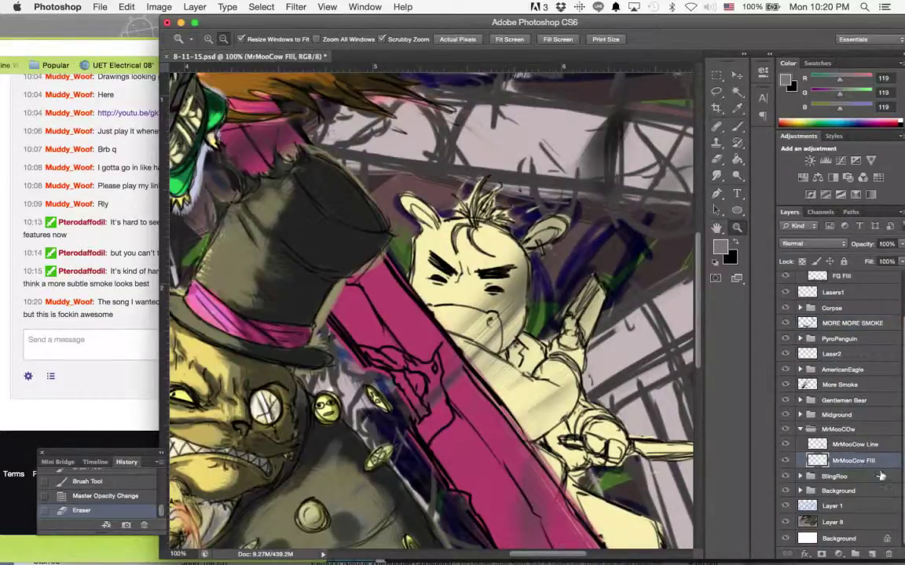
{"action": "scroll", "coordinate": [491, 483], "scroll_direction": "right", "scroll_amount": 5}
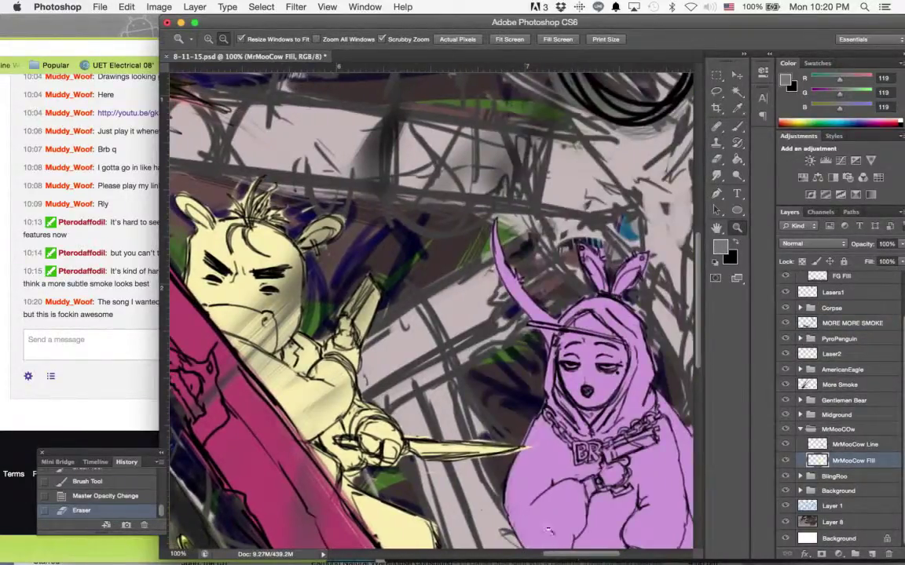
{"action": "left_click", "coordinate": [466, 474]}
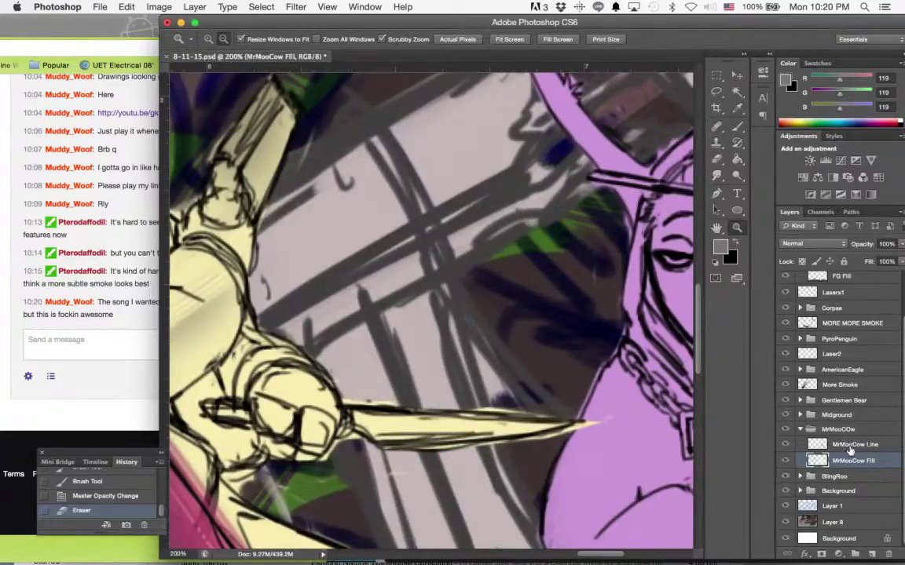
{"action": "left_click", "coordinate": [851, 446]}
- Load the Draw Layer Brush preset and set its size to 3 px
{"action": "key", "text": "b"}
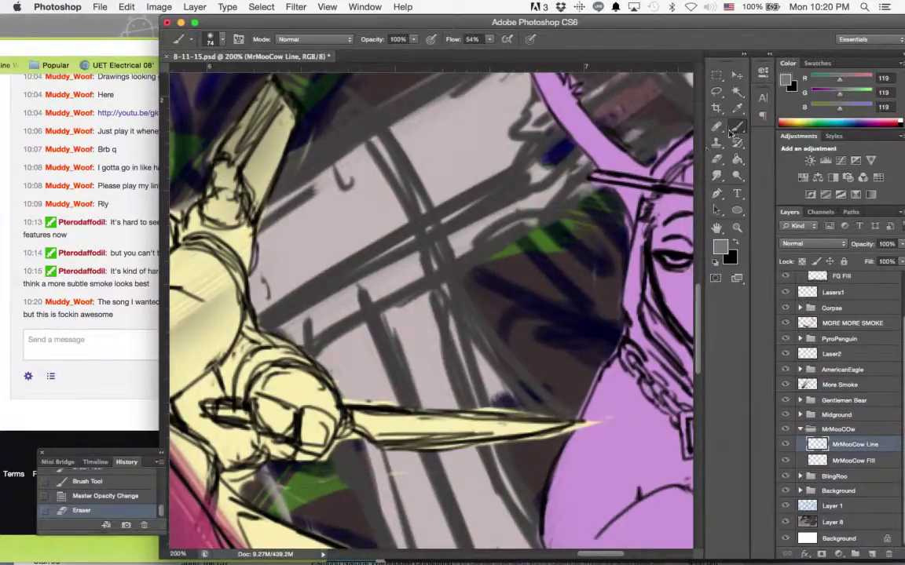
{"action": "left_click", "coordinate": [178, 43]}
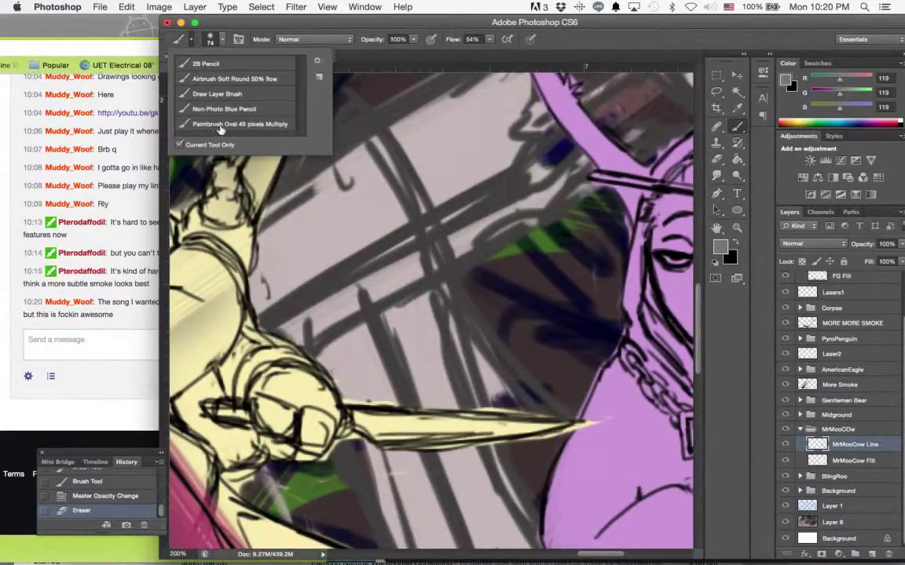
{"action": "left_click", "coordinate": [220, 94]}
{"action": "left_click", "coordinate": [223, 39]}
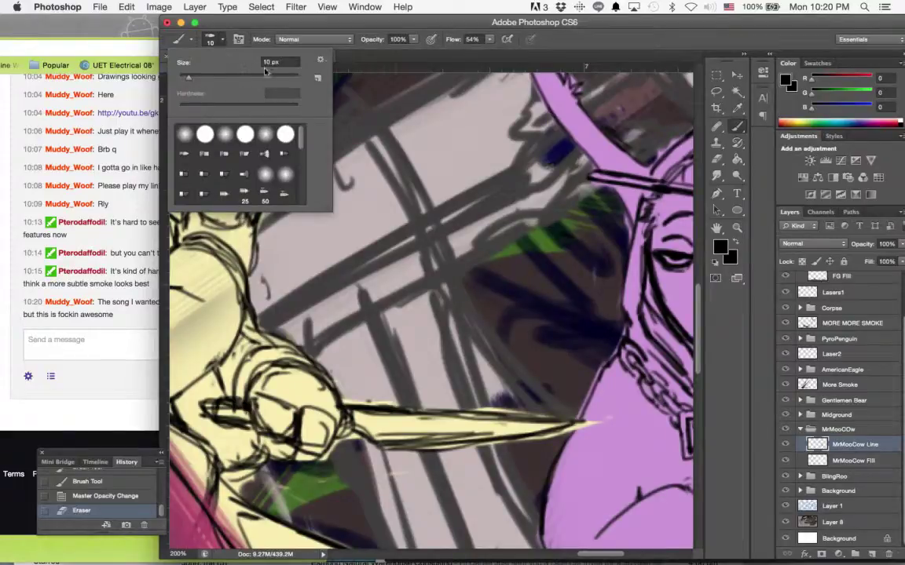
{"action": "mouse_move", "coordinate": [189, 77]}
{"action": "left_mouse_down"}
{"action": "mouse_move", "coordinate": [175, 77]}
{"action": "mouse_move", "coordinate": [185, 80]}
{"action": "left_mouse_up"}
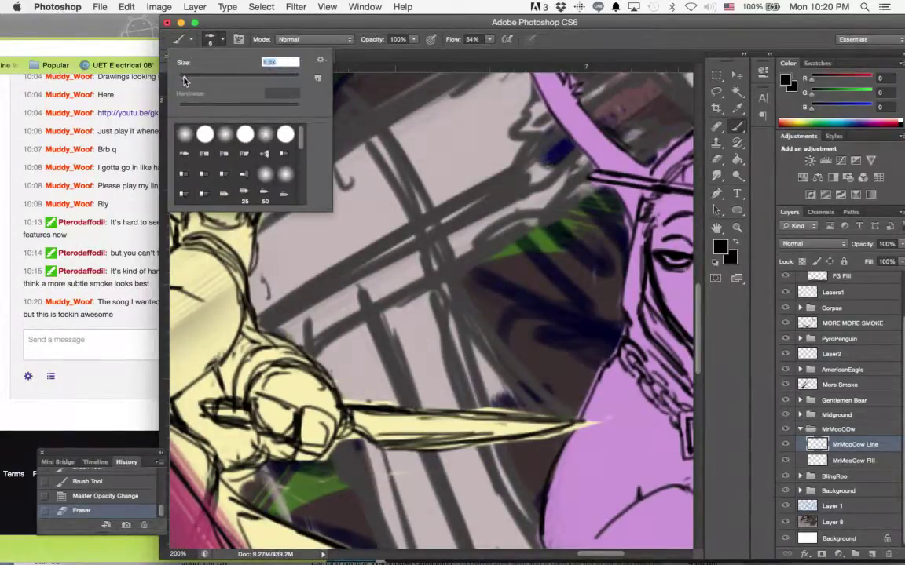
{"action": "key", "text": "Return"}
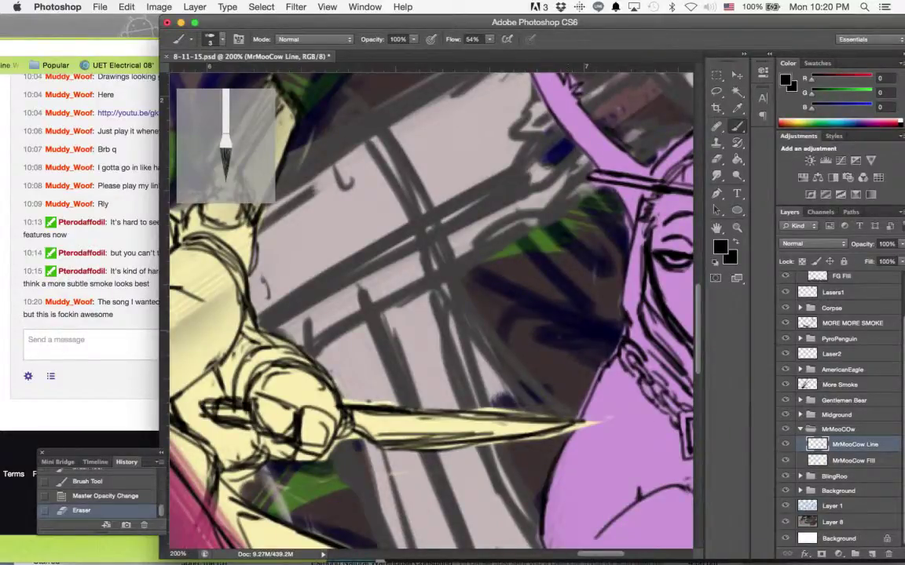
- Frame the cow's fist and knife, and set the eraser size to 13 px
{"action": "scroll", "coordinate": [529, 301], "scroll_direction": "left", "scroll_amount": 5}
{"action": "scroll", "coordinate": [529, 301], "scroll_direction": "down", "scroll_amount": 3}
{"action": "left_click", "coordinate": [717, 160]}
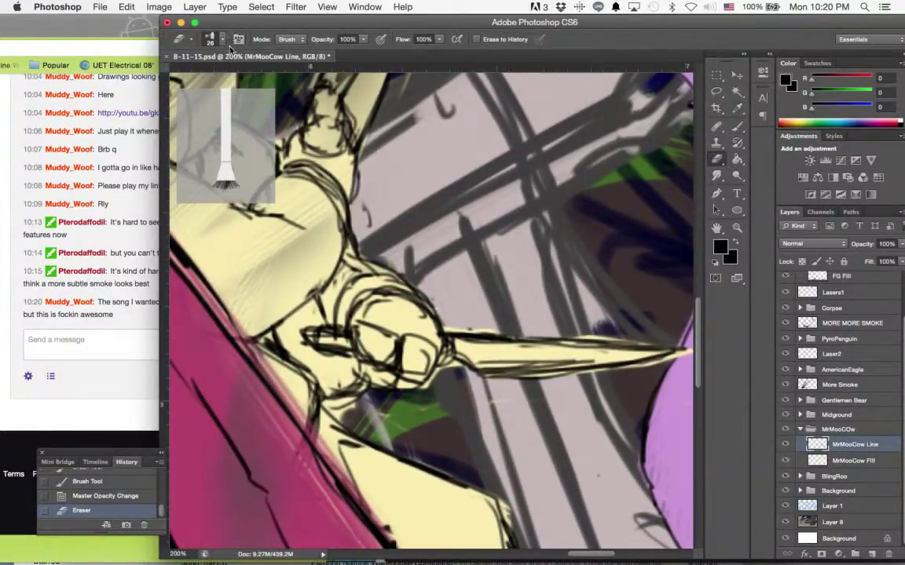
{"action": "left_click", "coordinate": [209, 39]}
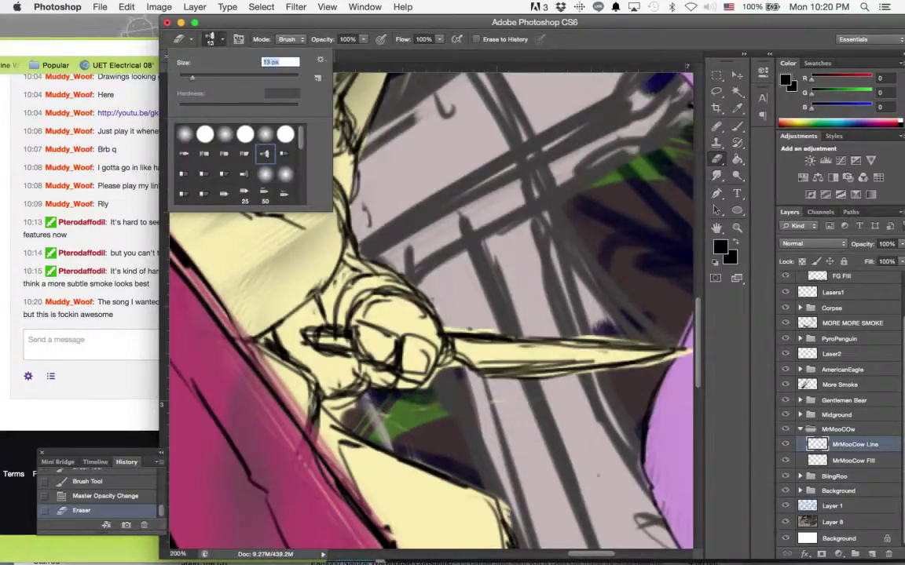
- Switch to Spotify, browse the playlists and play Change Of Season from the Something Feel Good playlist
{"action": "mouse_move", "coordinate": [834, 556]}
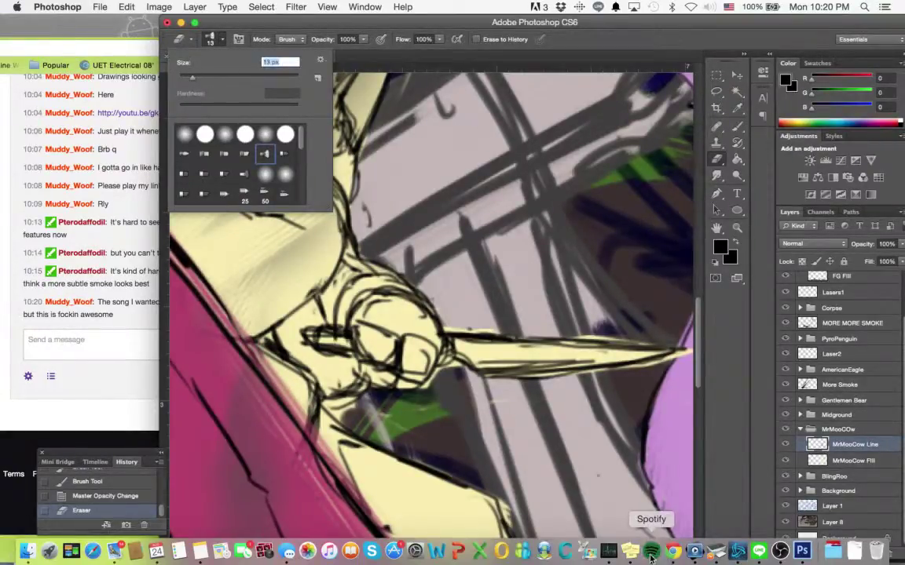
{"action": "left_click", "coordinate": [652, 556]}
{"action": "left_click", "coordinate": [452, 226]}
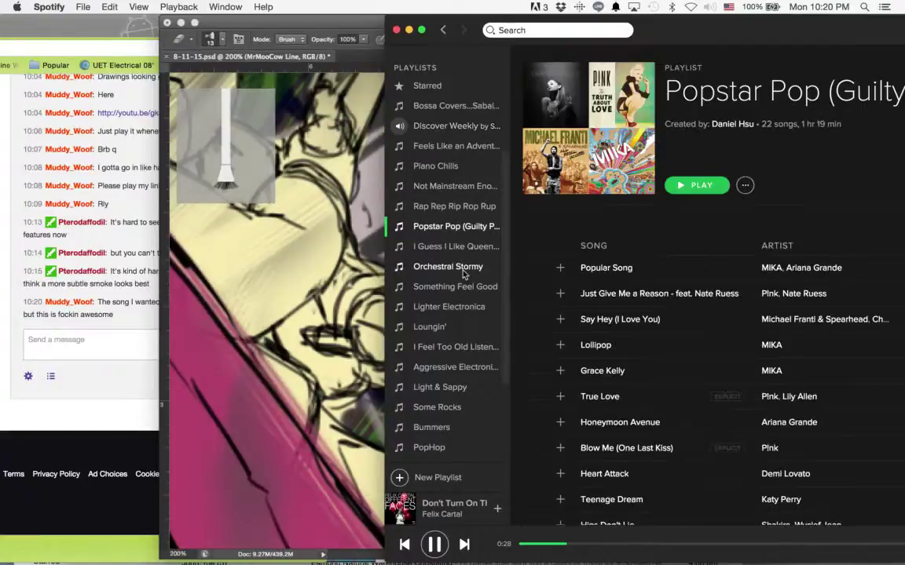
{"action": "left_click", "coordinate": [464, 268]}
{"action": "left_click", "coordinate": [454, 286]}
{"action": "scroll", "coordinate": [440, 377], "scroll_direction": "down", "scroll_amount": 4}
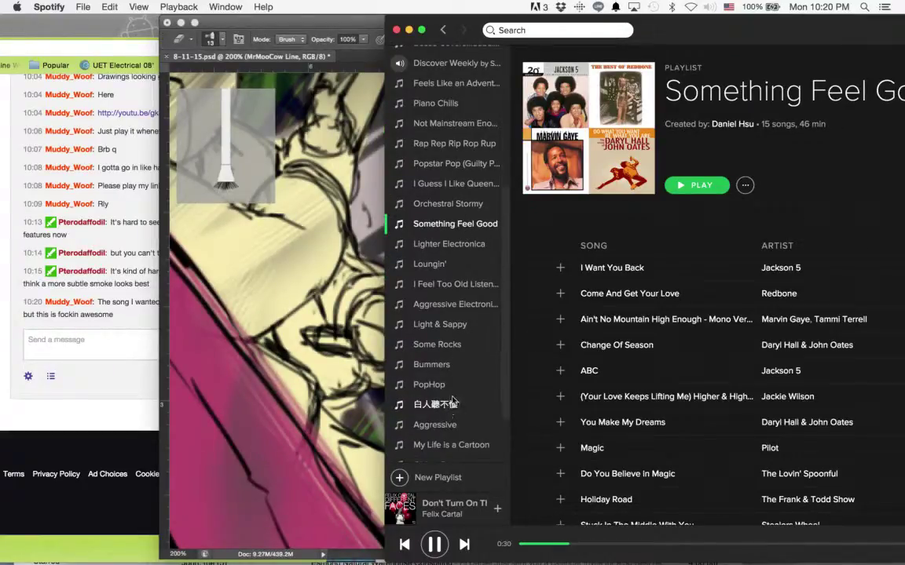
{"action": "scroll", "coordinate": [454, 402], "scroll_direction": "up", "scroll_amount": 5}
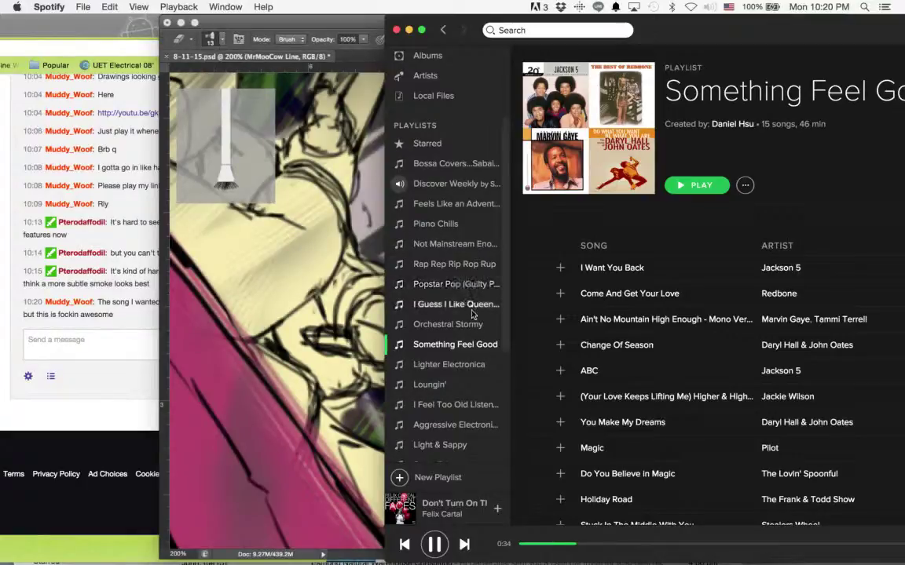
{"action": "double_click", "coordinate": [673, 355]}
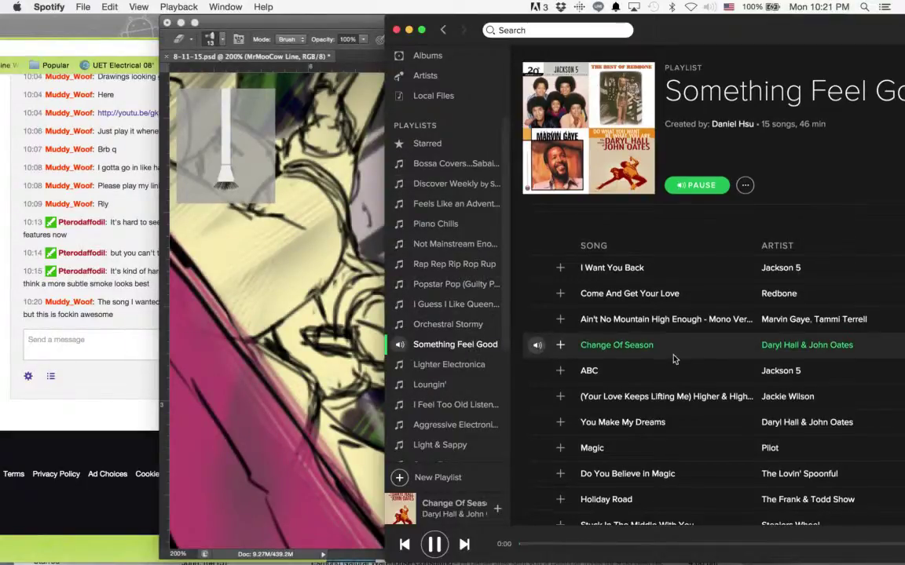
{"action": "scroll", "coordinate": [673, 358], "scroll_direction": "down", "scroll_amount": 4}
- Back in Photoshop, erase the knife blade's lower outline and redraw it in black with a serrated section near the handle
{"action": "left_click", "coordinate": [353, 63]}
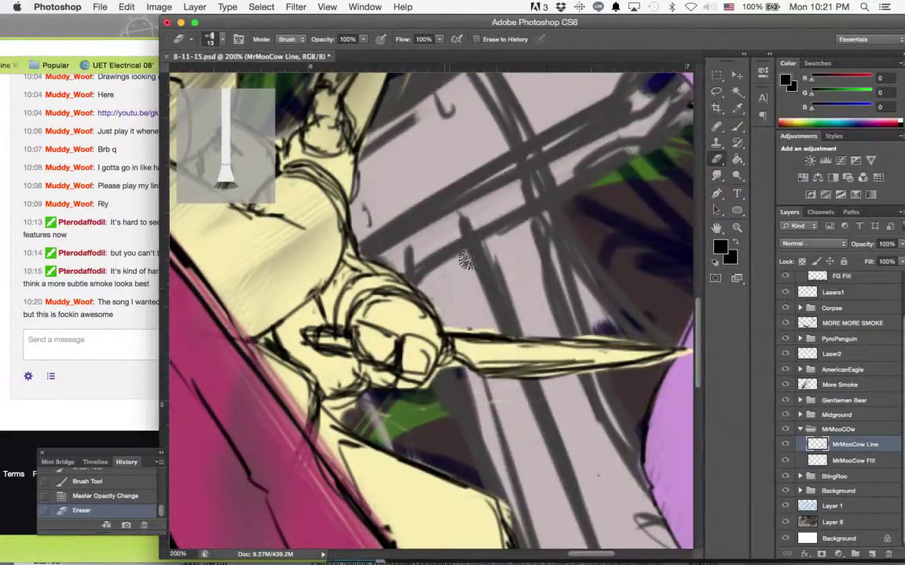
{"action": "mouse_move", "coordinate": [493, 373]}
{"action": "left_mouse_down"}
{"action": "mouse_move", "coordinate": [587, 381]}
{"action": "mouse_move", "coordinate": [637, 381]}
{"action": "mouse_move", "coordinate": [658, 363]}
{"action": "left_mouse_up"}
{"action": "left_click", "coordinate": [736, 127]}
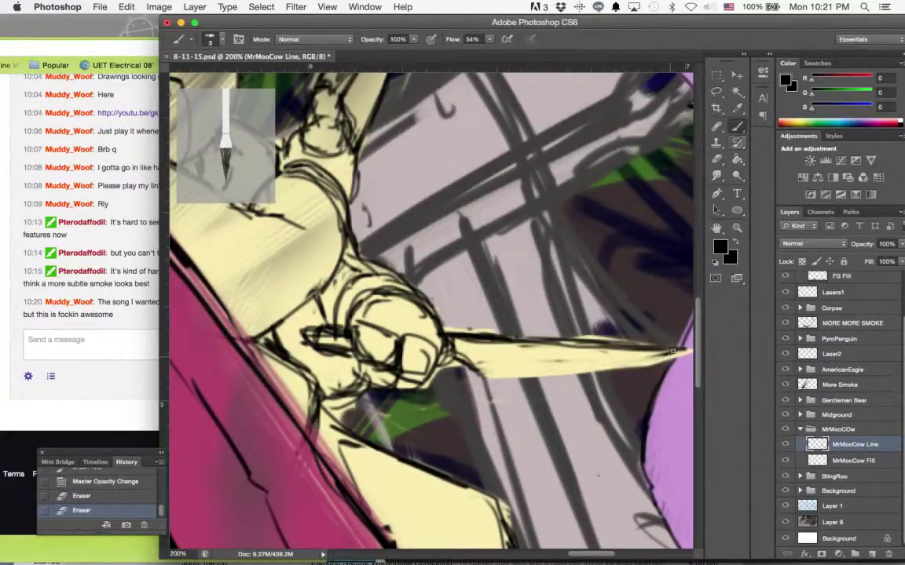
{"action": "left_click_drag", "start_coordinate": [609, 312], "coordinate": [540, 330]}
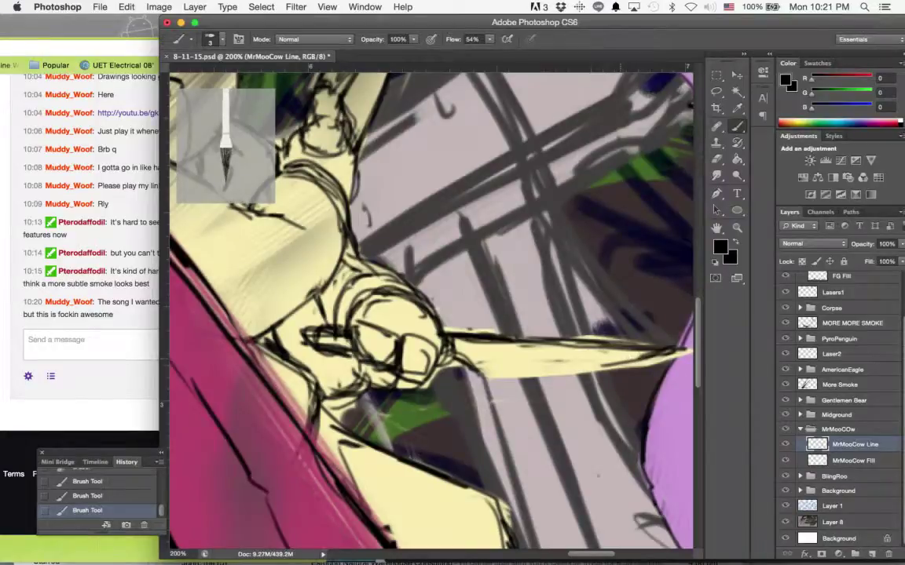
{"action": "mouse_move", "coordinate": [628, 363]}
{"action": "left_mouse_down"}
{"action": "mouse_move", "coordinate": [478, 366]}
{"action": "mouse_move", "coordinate": [496, 363]}
{"action": "left_mouse_up"}
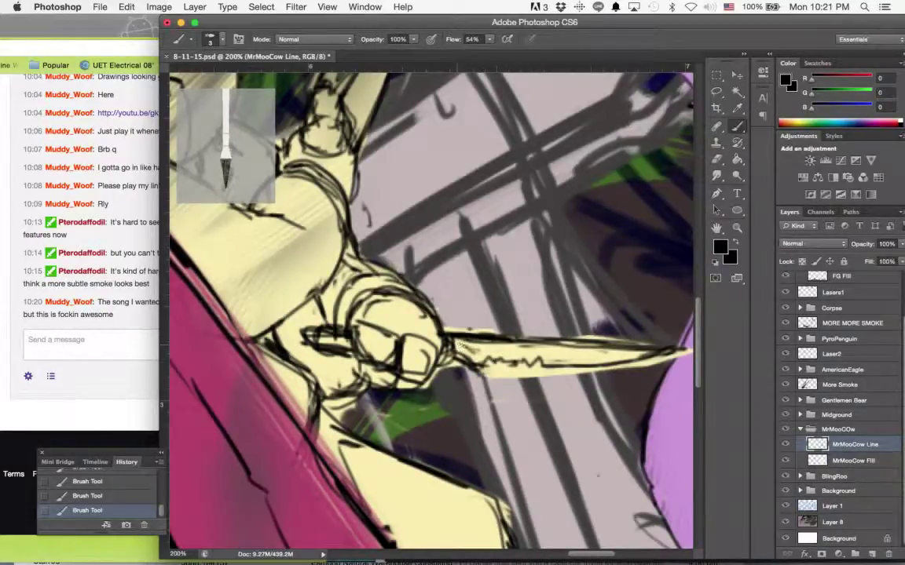
- Draw detail lines inside the knife blade and rework the end of the handle behind the cow's fist
{"action": "mouse_move", "coordinate": [475, 354]}
{"action": "left_mouse_down"}
{"action": "mouse_move", "coordinate": [531, 359]}
{"action": "mouse_move", "coordinate": [559, 355]}
{"action": "mouse_move", "coordinate": [505, 353]}
{"action": "mouse_move", "coordinate": [589, 347]}
{"action": "mouse_move", "coordinate": [500, 353]}
{"action": "left_mouse_up"}
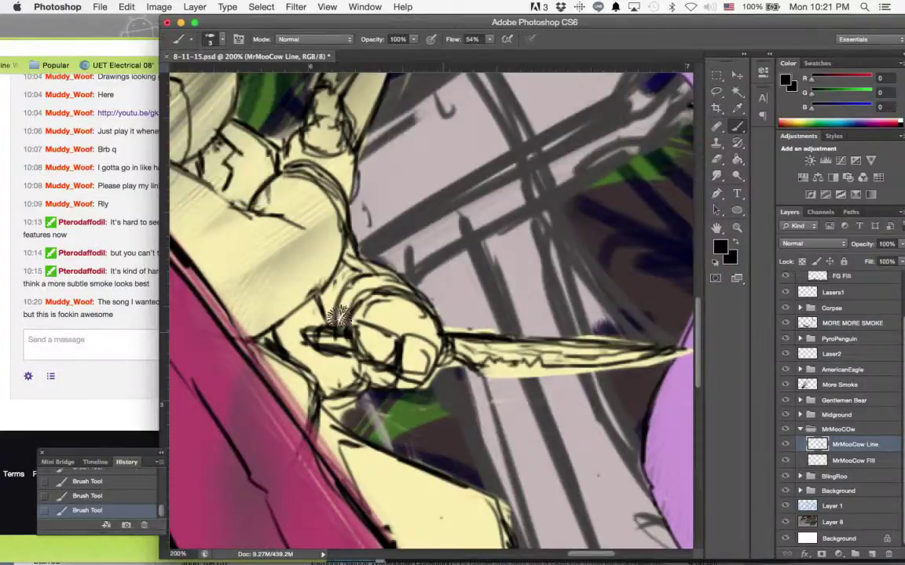
{"action": "mouse_move", "coordinate": [313, 335]}
{"action": "left_mouse_down"}
{"action": "mouse_move", "coordinate": [307, 345]}
{"action": "mouse_move", "coordinate": [302, 296]}
{"action": "mouse_move", "coordinate": [290, 318]}
{"action": "mouse_move", "coordinate": [306, 302]}
{"action": "mouse_move", "coordinate": [304, 320]}
{"action": "mouse_move", "coordinate": [314, 299]}
{"action": "mouse_move", "coordinate": [327, 319]}
{"action": "left_mouse_up"}
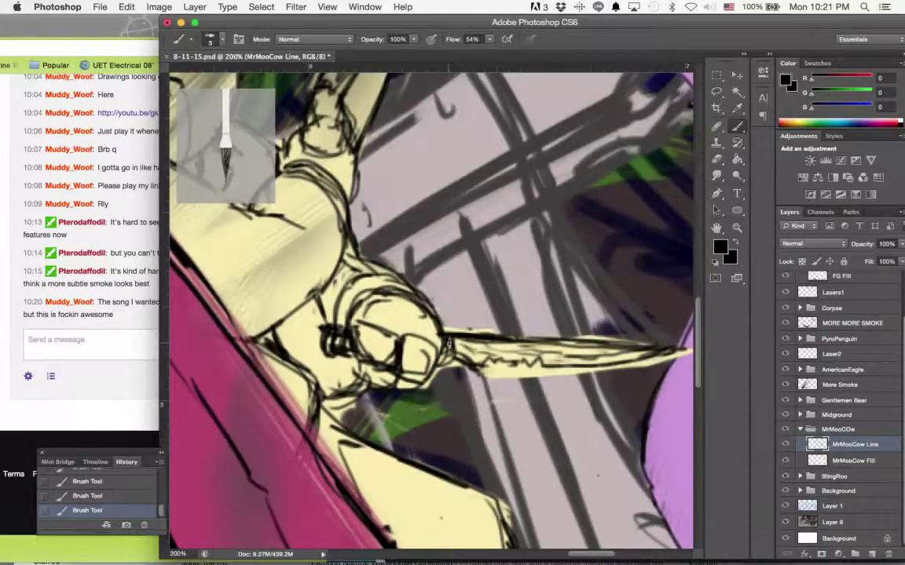